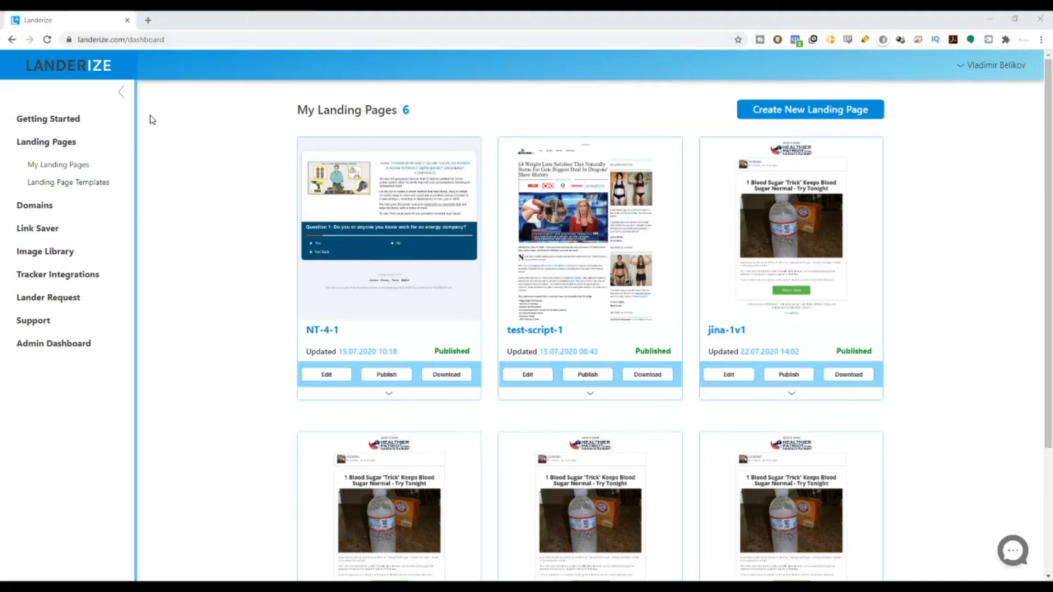
# Step: Open the getting started guide and read through its Step 2 and Step 3 headings
pyautogui.click(80, 120)
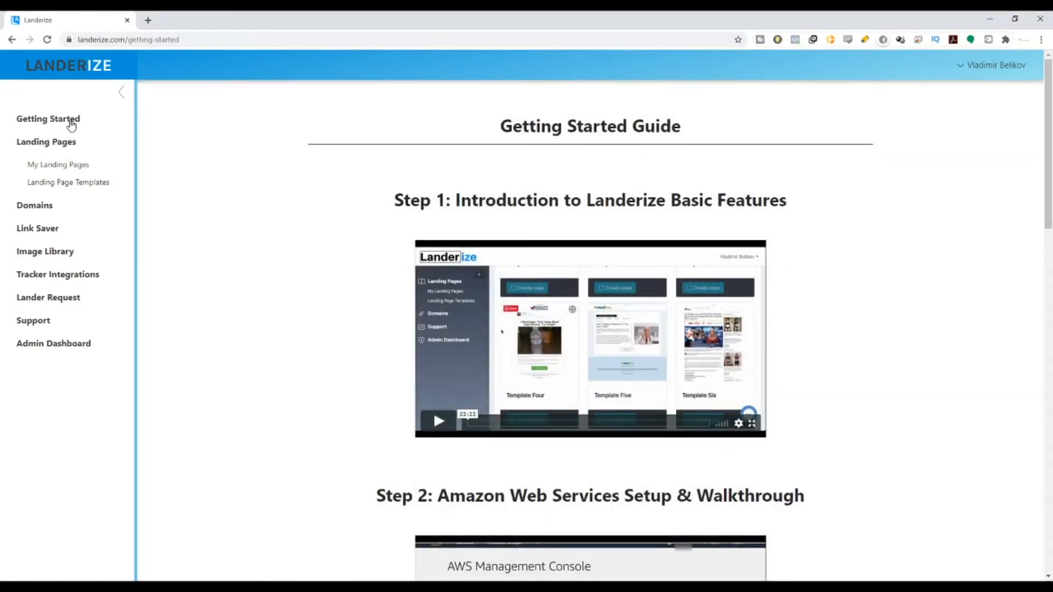
pyautogui.scroll(-3, 377, 206)
pyautogui.scroll(2, 388, 162)
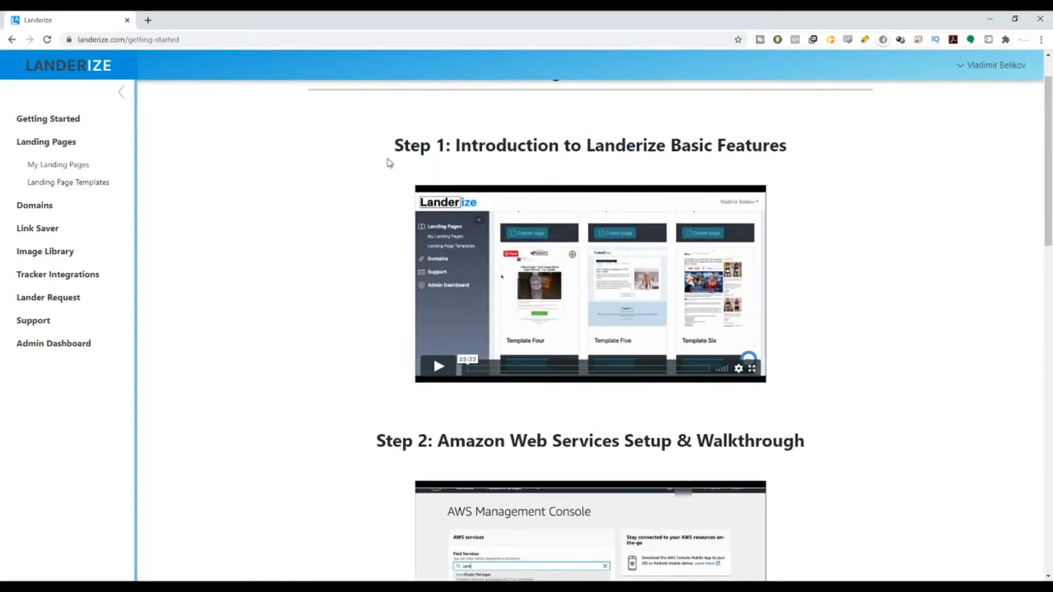
pyautogui.moveTo(388, 162); pyautogui.dragTo(870, 212)
pyautogui.scroll(-3, 870, 211)
pyautogui.scroll(-2, 396, 189)
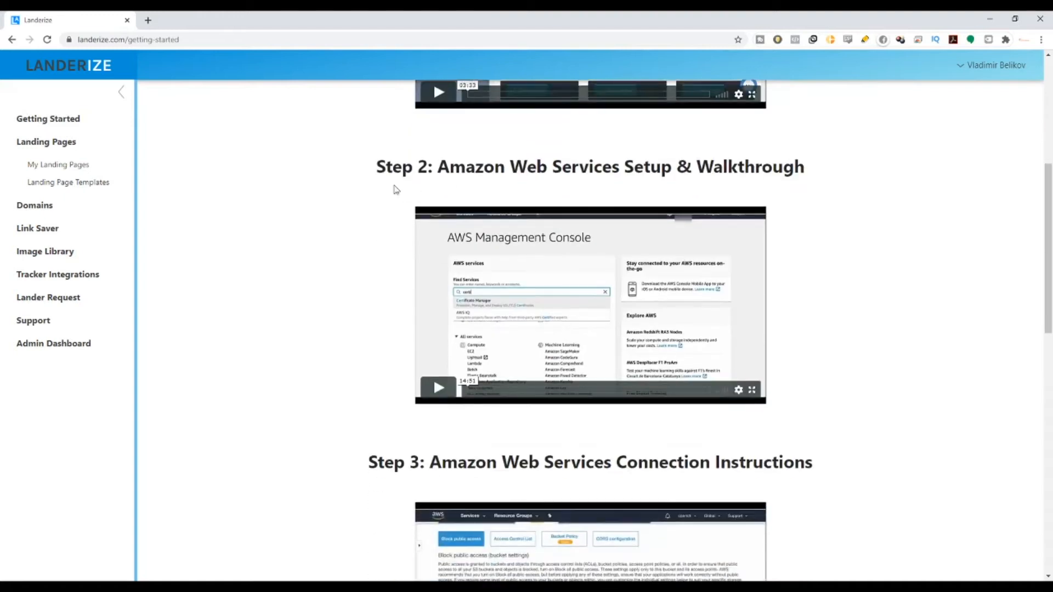
pyautogui.moveTo(387, 171); pyautogui.dragTo(905, 182)
pyautogui.moveTo(367, 465); pyautogui.dragTo(824, 470)
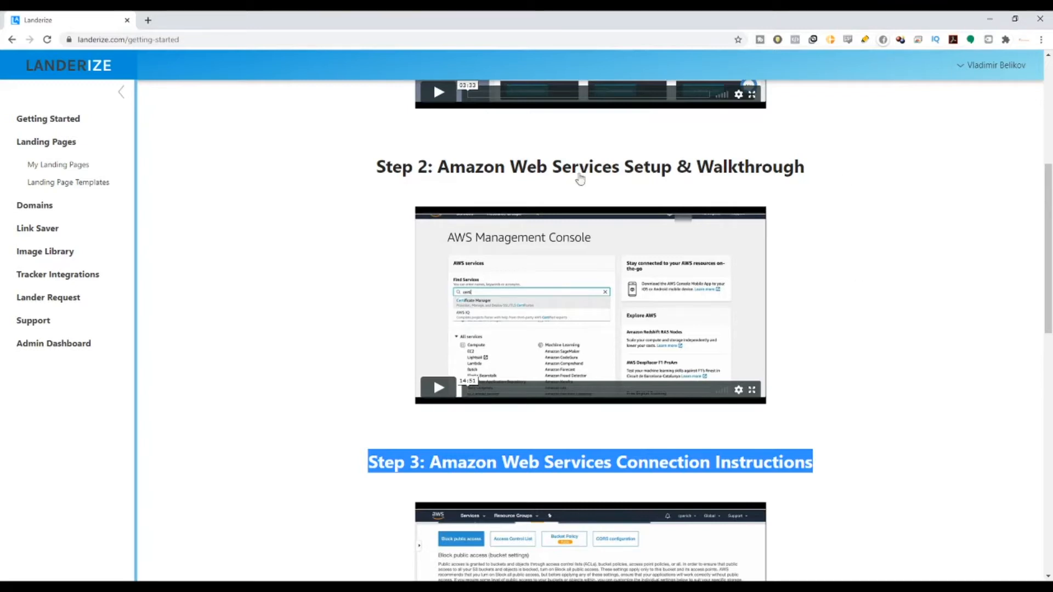
pyautogui.click(373, 179)
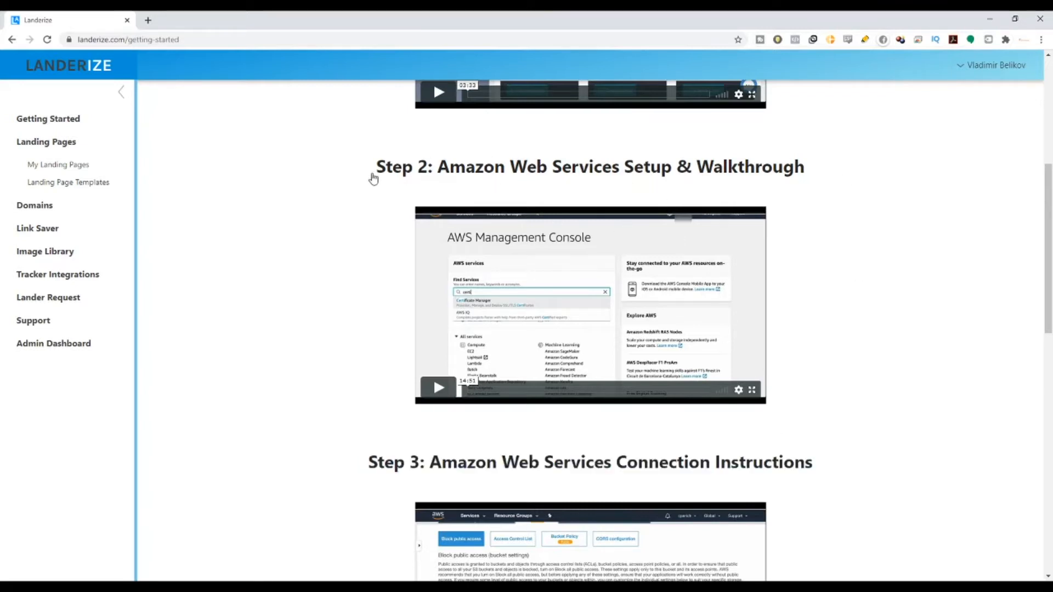
pyautogui.moveTo(373, 178); pyautogui.dragTo(896, 210)
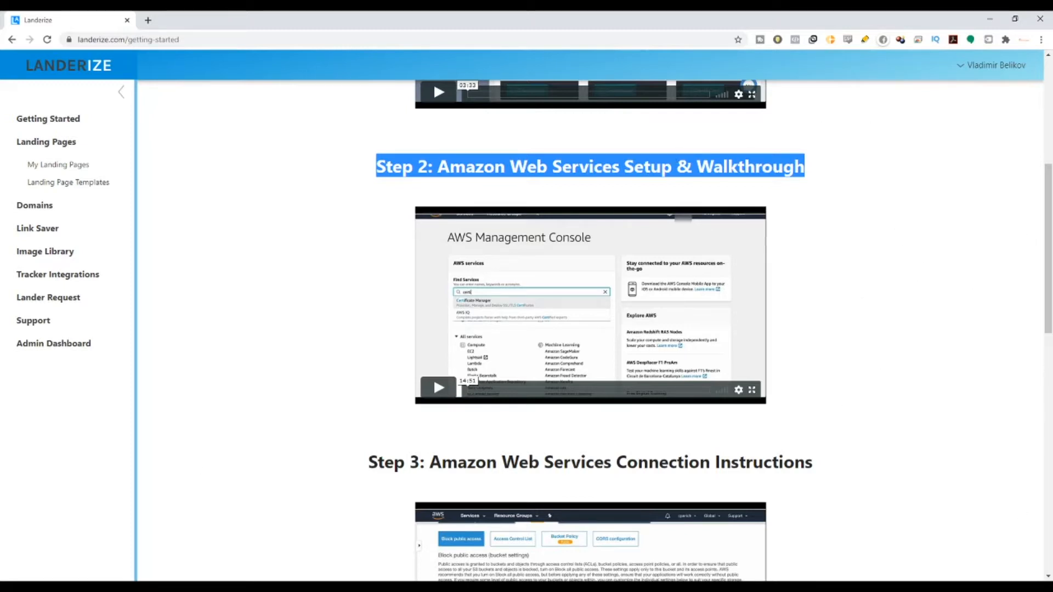
# Step: Return to My Landing Pages and start a new page, noting the 58 available templates
pyautogui.click(79, 168)
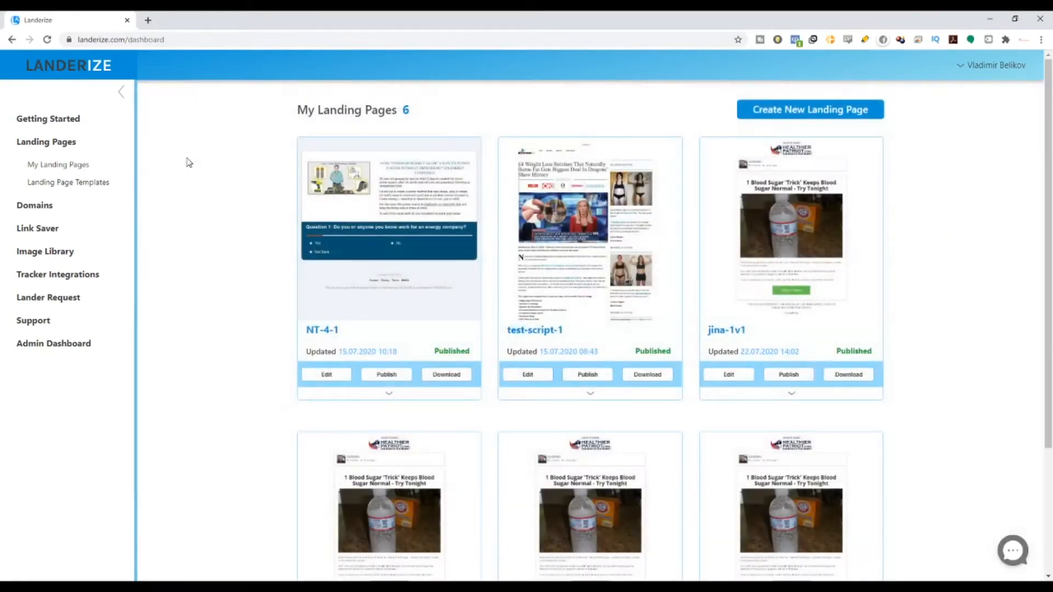
pyautogui.click(842, 113)
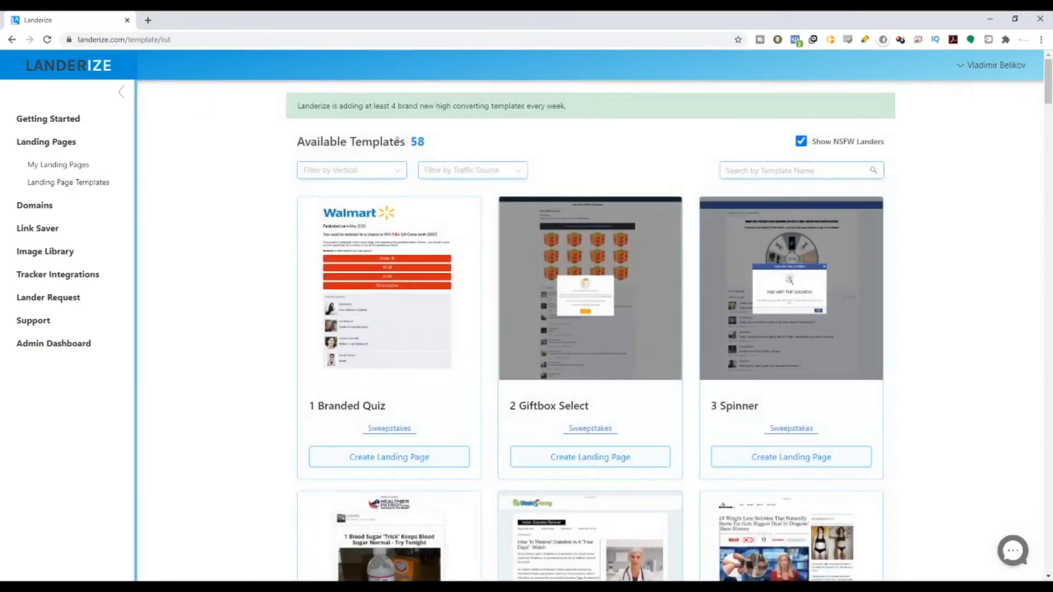
pyautogui.doubleClick(413, 143)
pyautogui.scroll(-1, 329, 106)
pyautogui.scroll(1, 313, 117)
pyautogui.moveTo(305, 106); pyautogui.dragTo(479, 120)
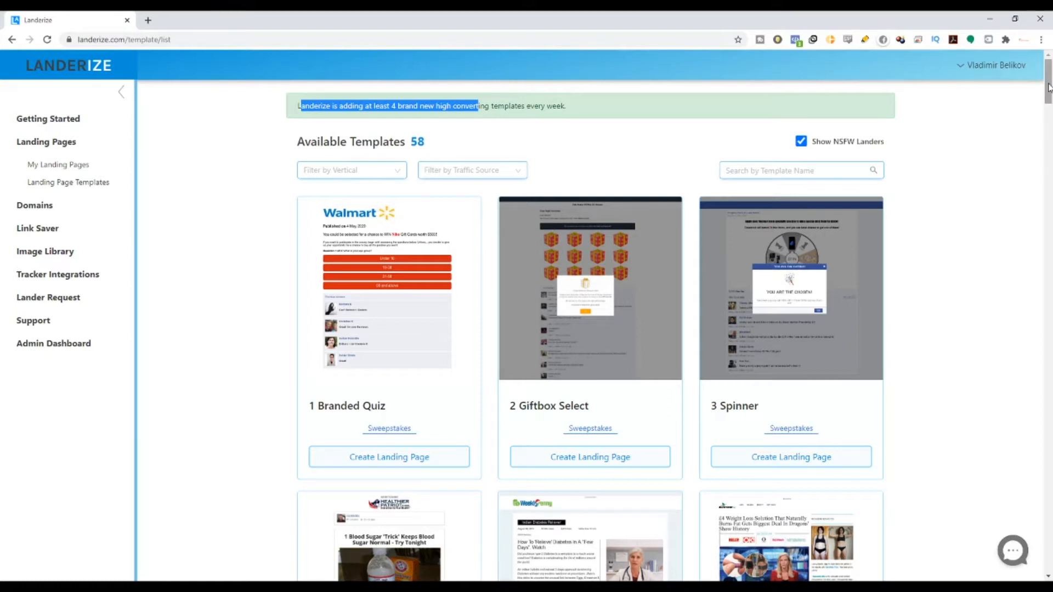
# Step: Browse down the template gallery and choose to create a page from the Spinner template
pyautogui.scroll(-6, 564, 376)
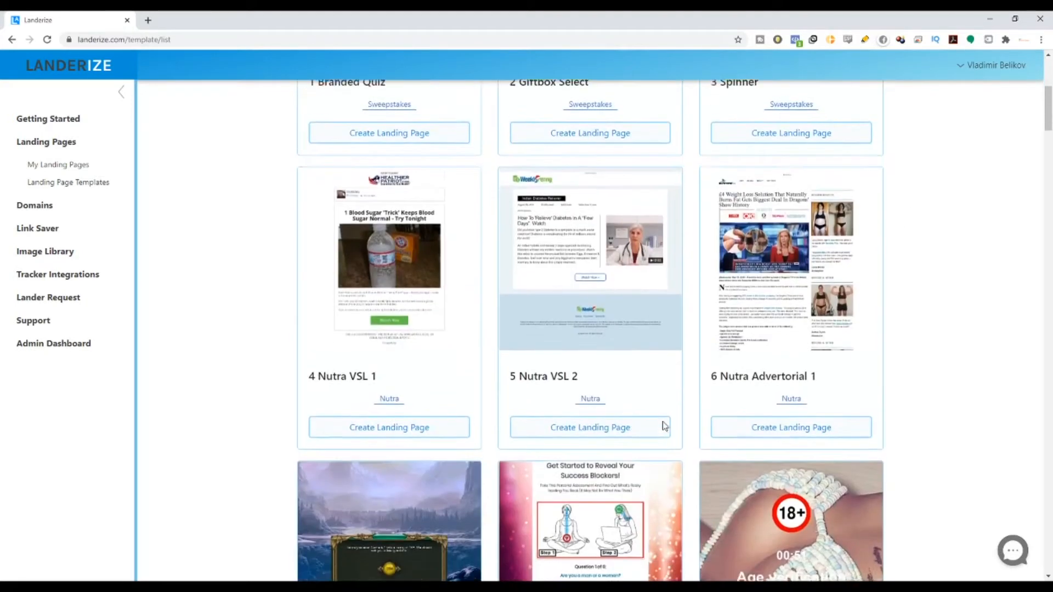
pyautogui.scroll(-8, 665, 426)
pyautogui.scroll(-3, 1045, 159)
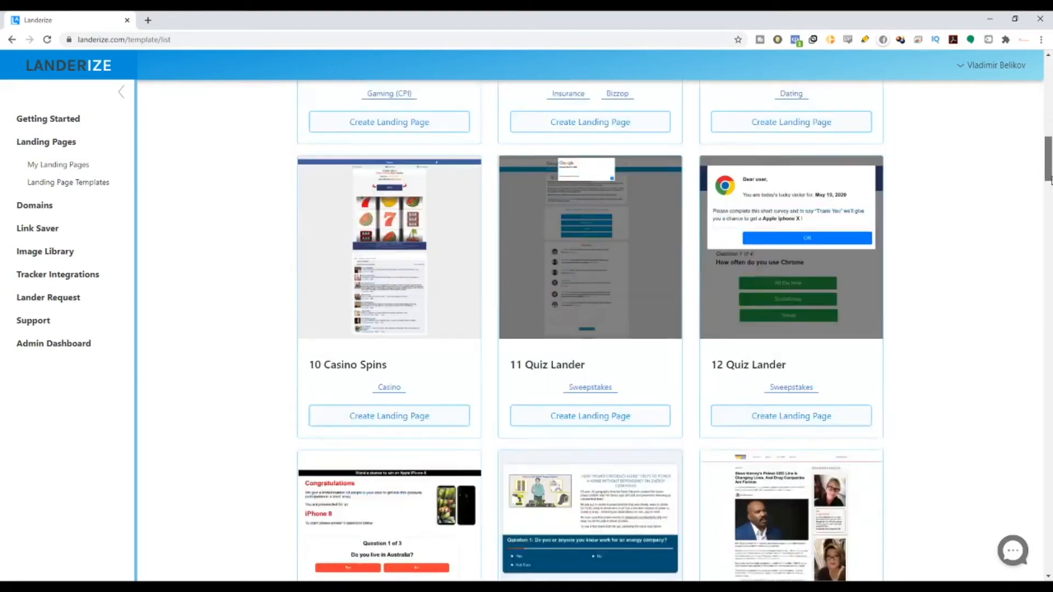
pyautogui.moveTo(1052, 179); pyautogui.dragTo(1034, 85)
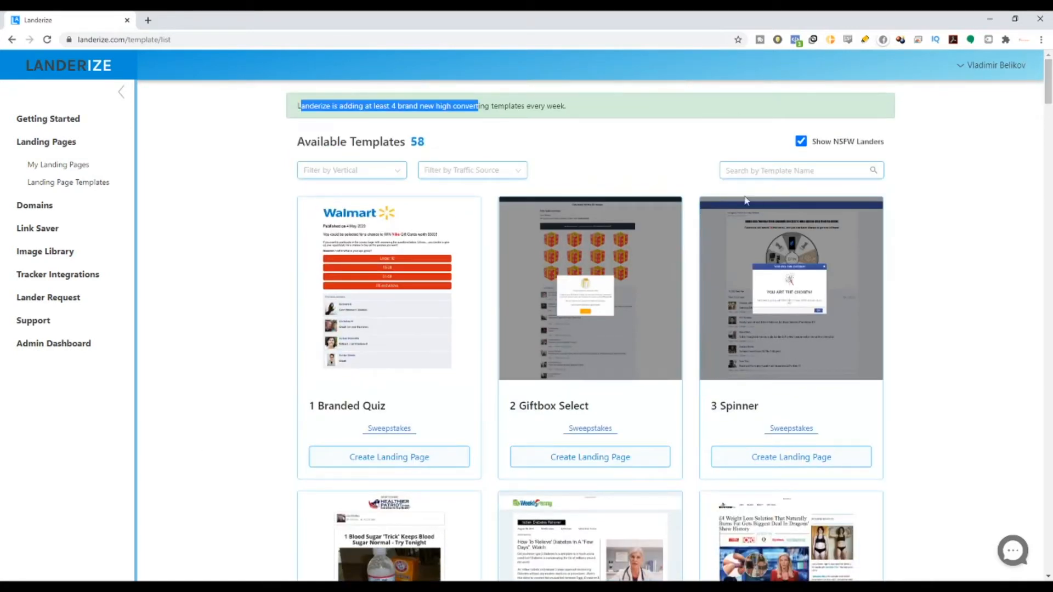
pyautogui.doubleClick(720, 409)
pyautogui.click(781, 463)
pyautogui.click(434, 132)
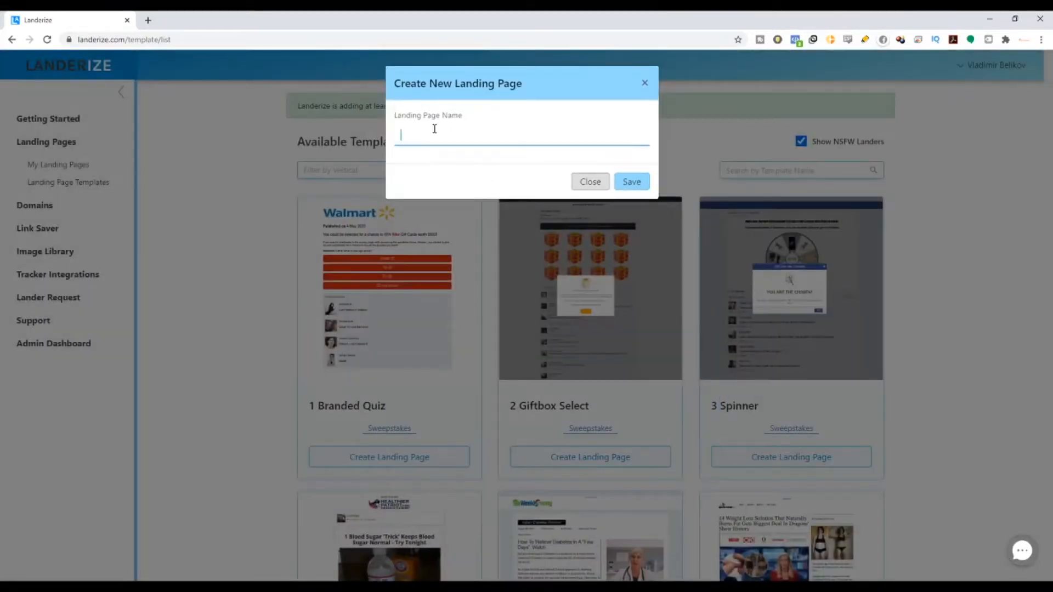
pyautogui.write('Test123456')
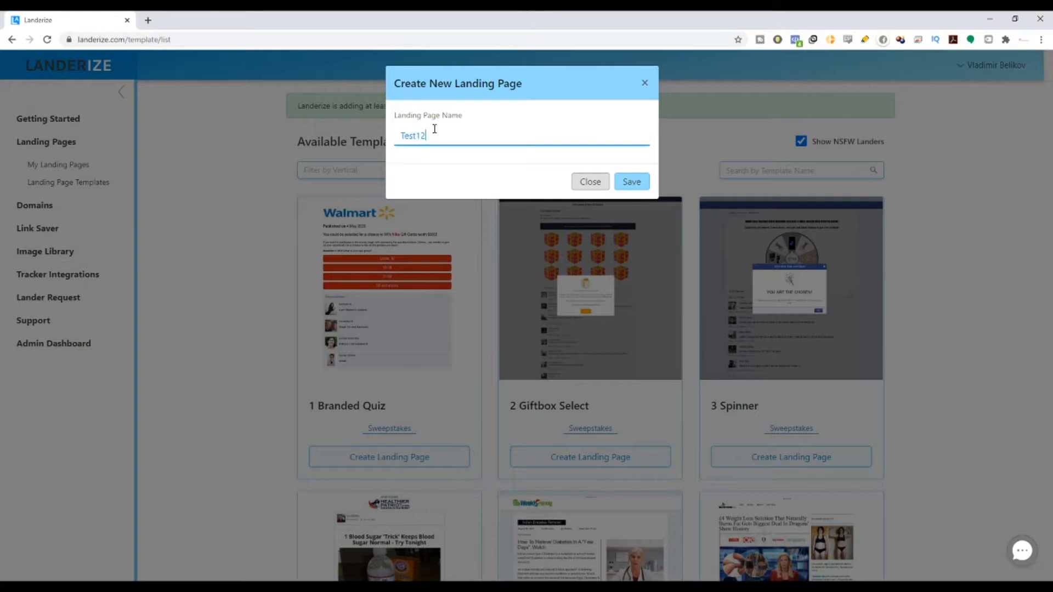
pyautogui.write('78910')
pyautogui.click(629, 186)
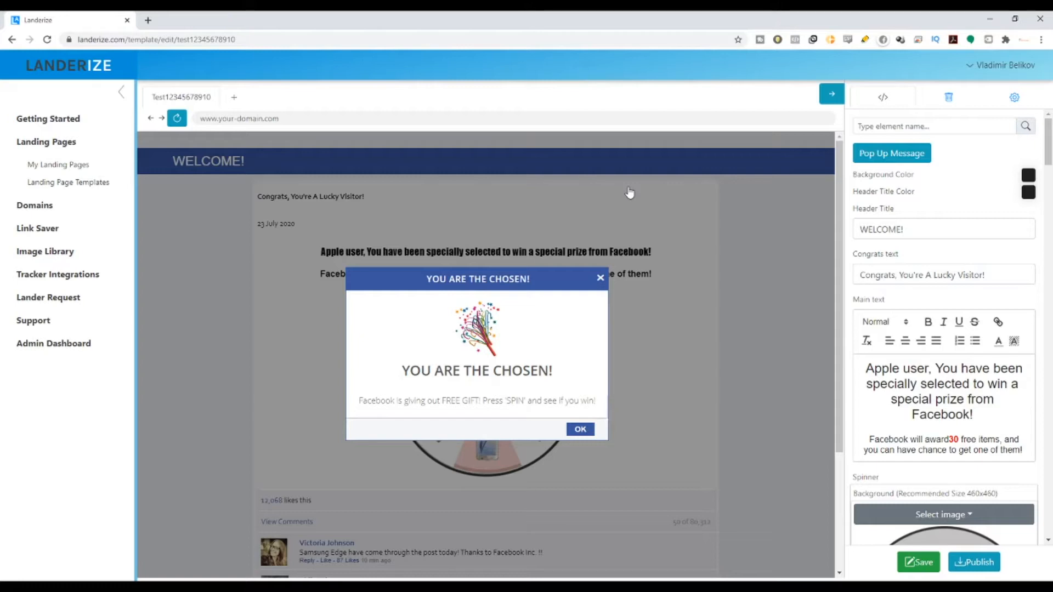
# Step: Review the popup's 'YOU ARE THE CHOSEN!' heading and body text, then open its Modal 1 settings
pyautogui.moveTo(463, 390)
pyautogui.scroll(-1, 362, 230)
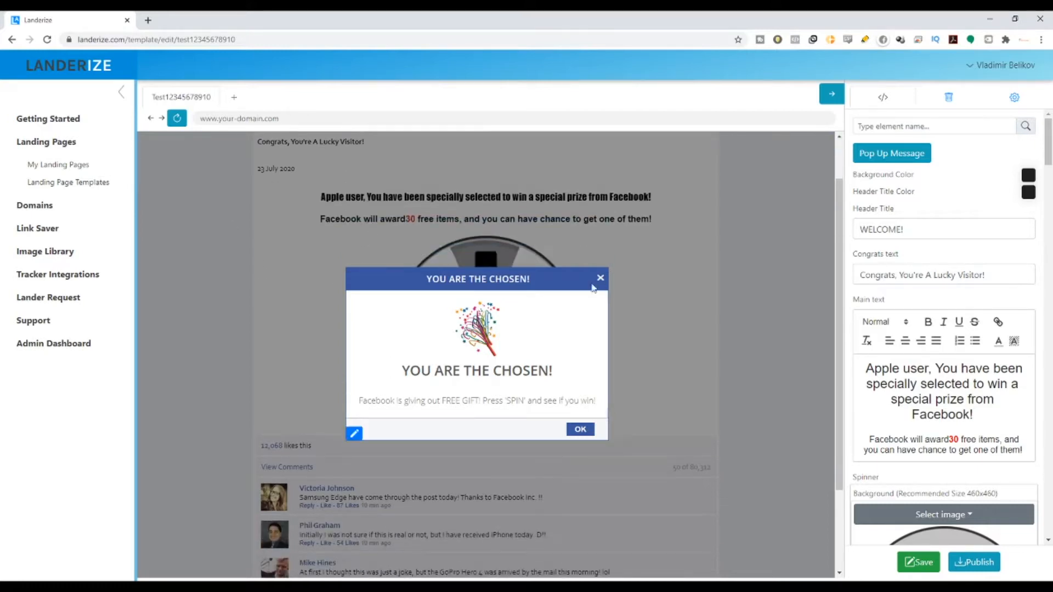
pyautogui.scroll(1, 592, 288)
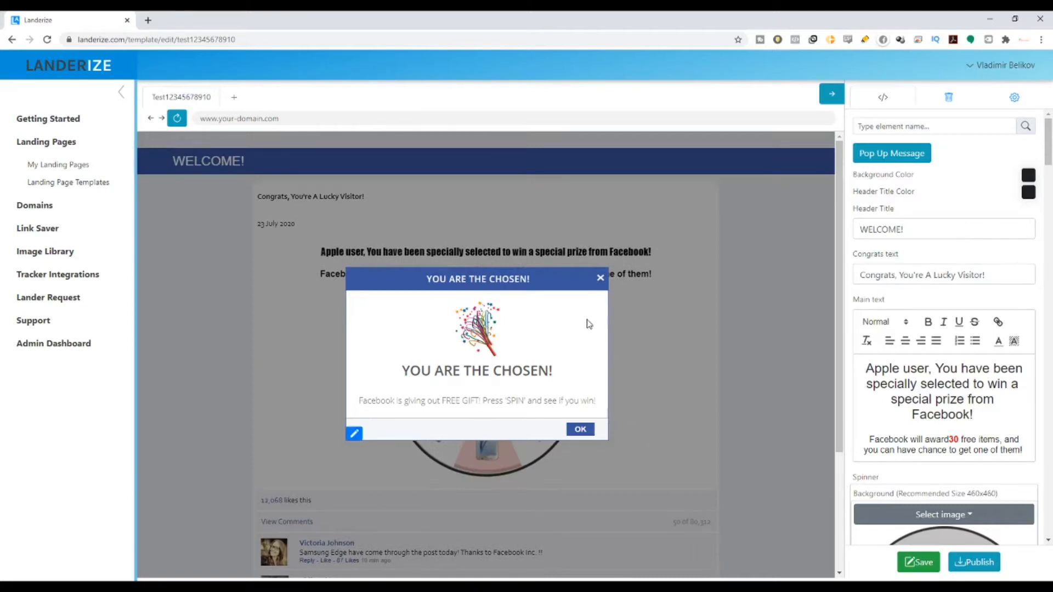
pyautogui.scroll(-1, 449, 296)
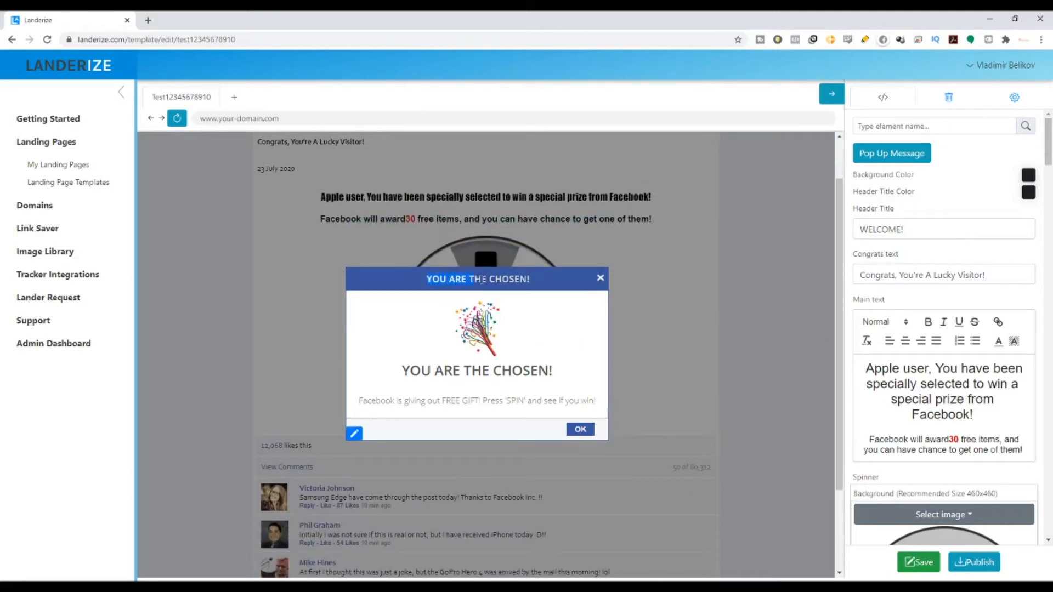
pyautogui.moveTo(401, 372); pyautogui.dragTo(565, 375)
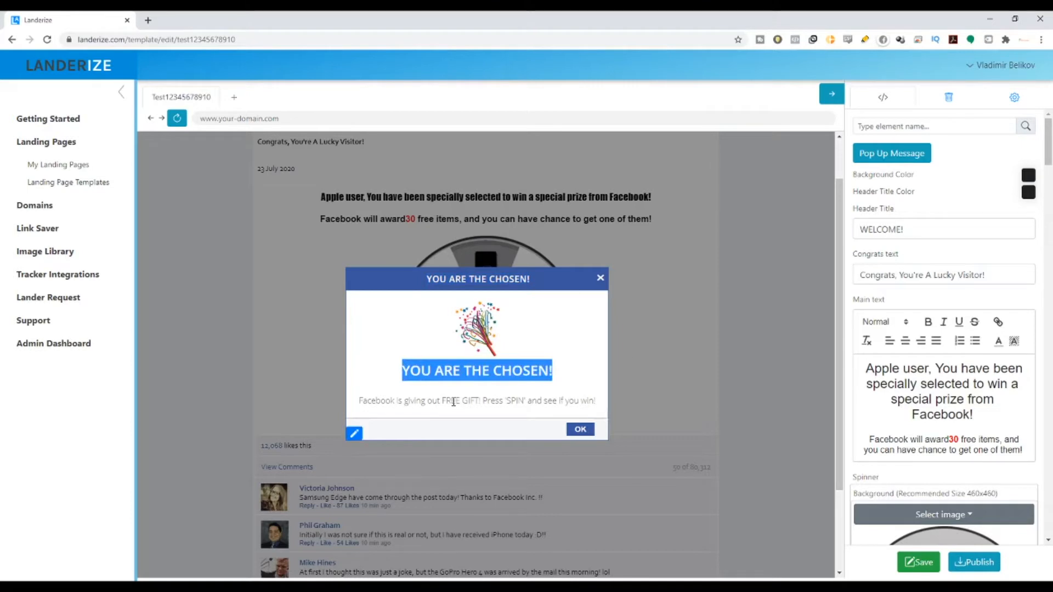
pyautogui.moveTo(359, 401); pyautogui.dragTo(603, 401)
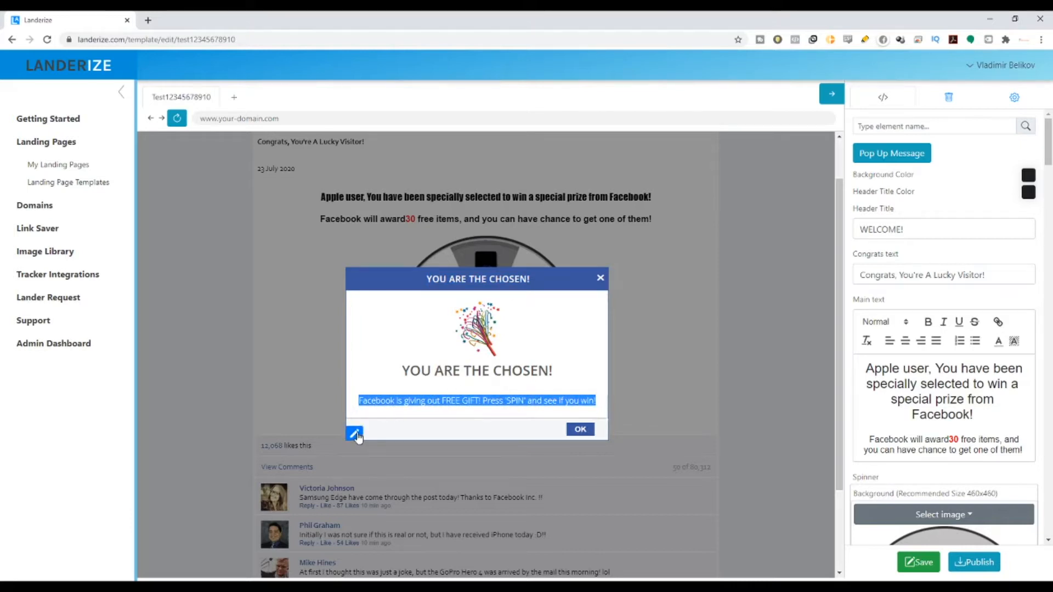
pyautogui.click(355, 434)
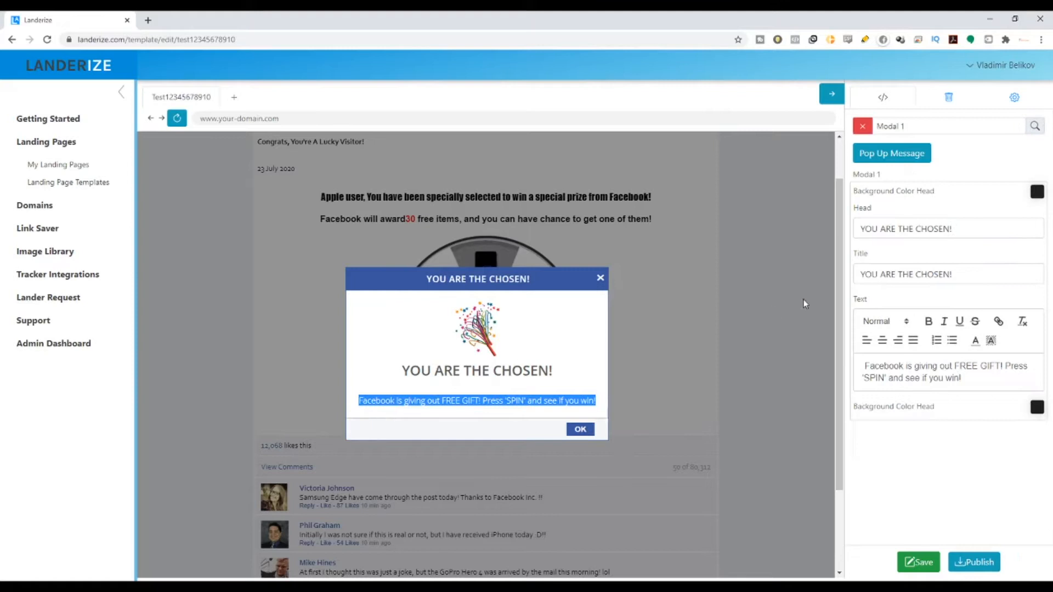
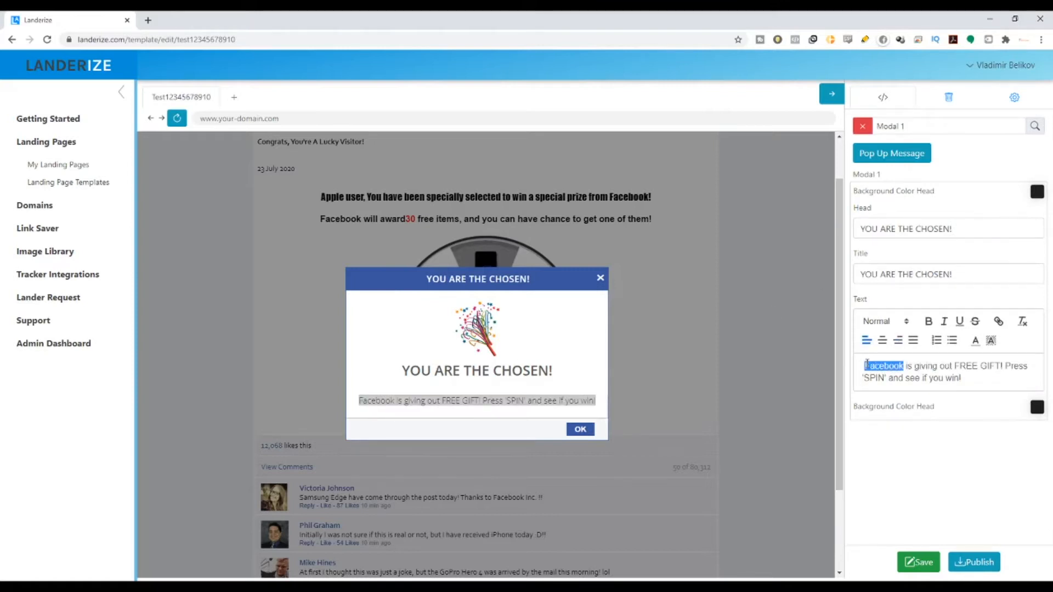
# Step: Change the popup text so Google, not Amazon, gives the FREE GIFT, then edit the header background colour
pyautogui.write('Amaz')
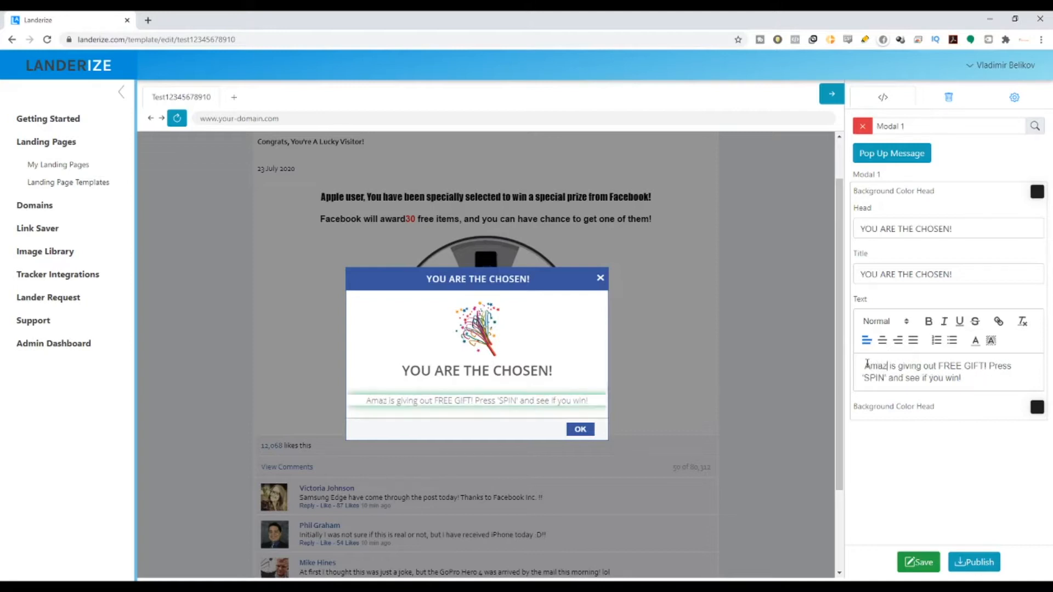
pyautogui.write('on')
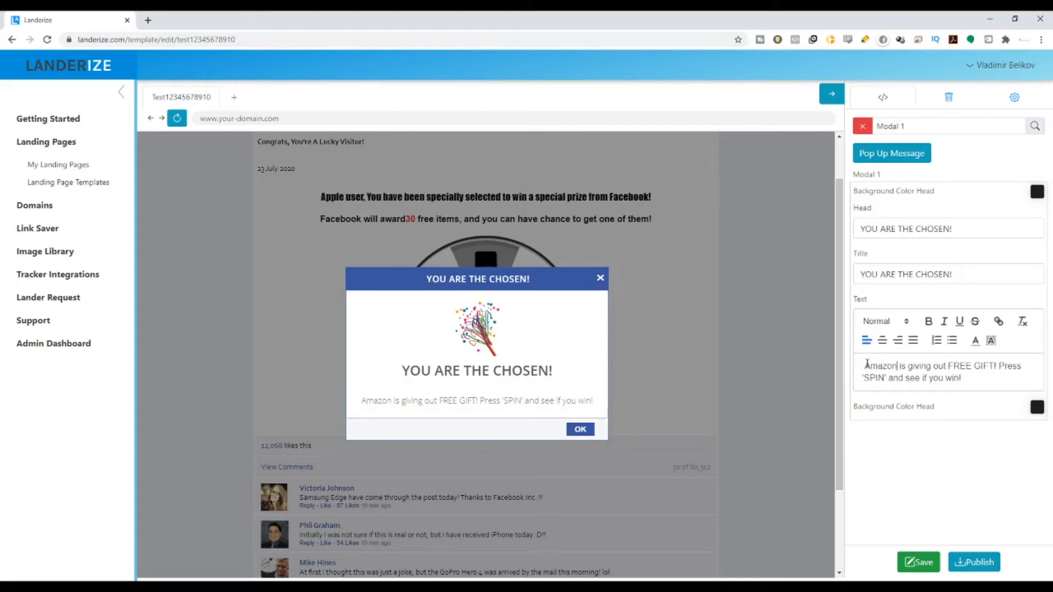
pyautogui.press('BackSpace')
pyautogui.press('BackSpace')
pyautogui.press('BackSpace')
pyautogui.press('BackSpace')
pyautogui.press('BackSpace')
pyautogui.press('BackSpace')
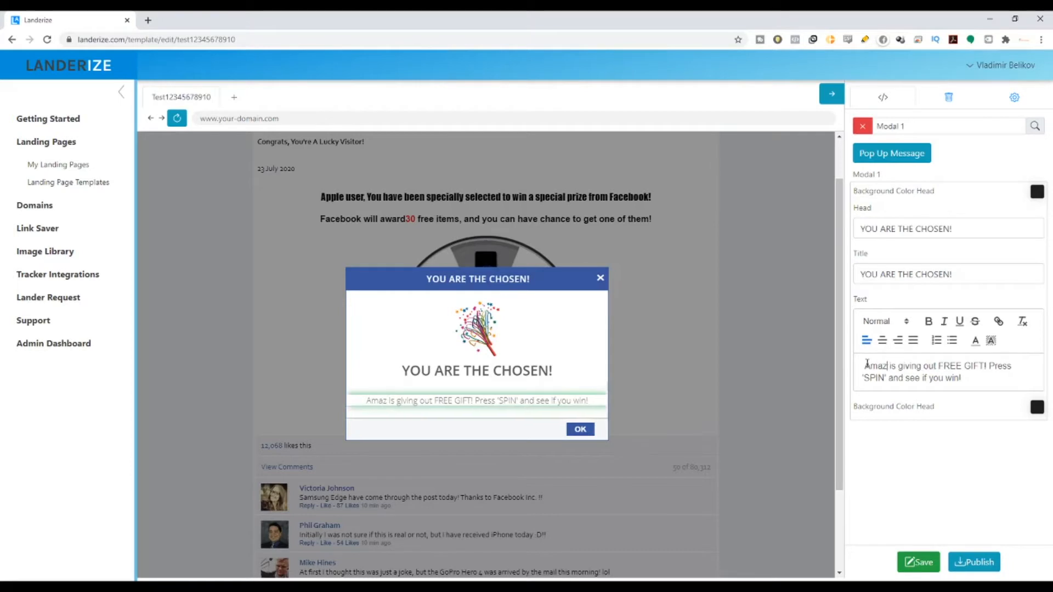
pyautogui.write('Google')
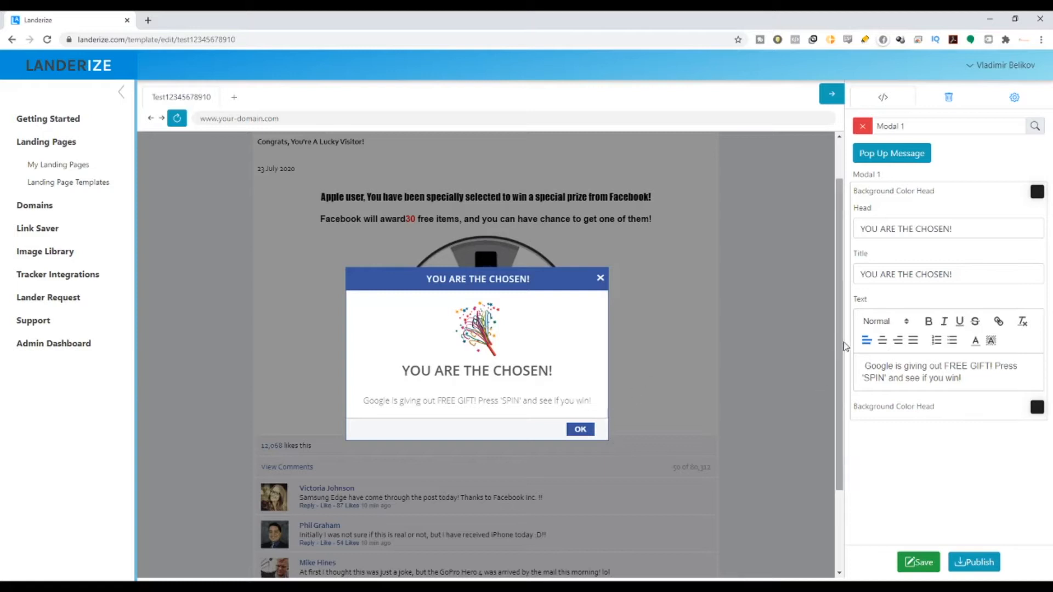
pyautogui.click(1036, 192)
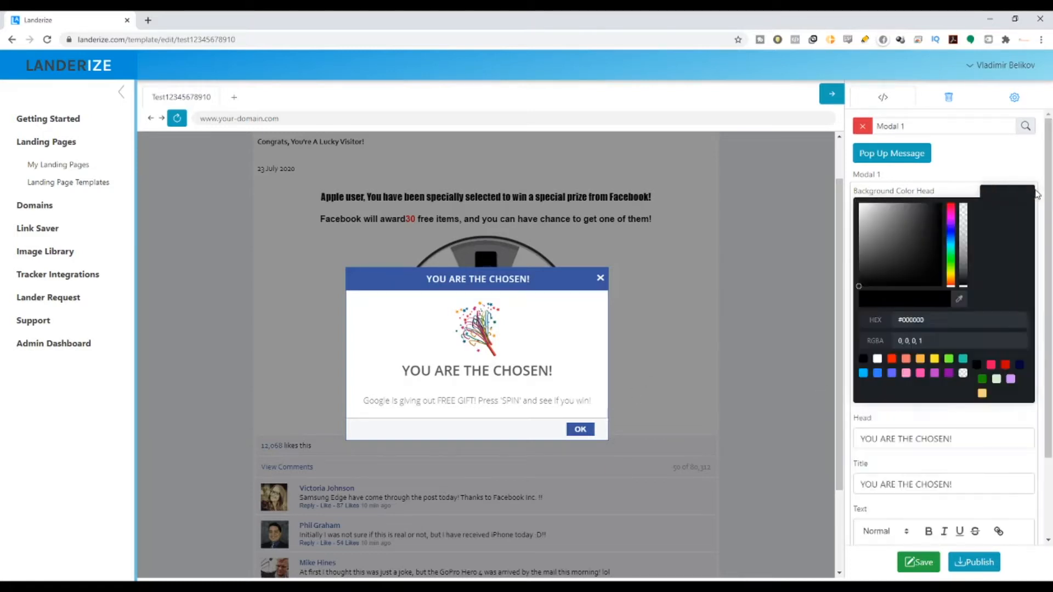
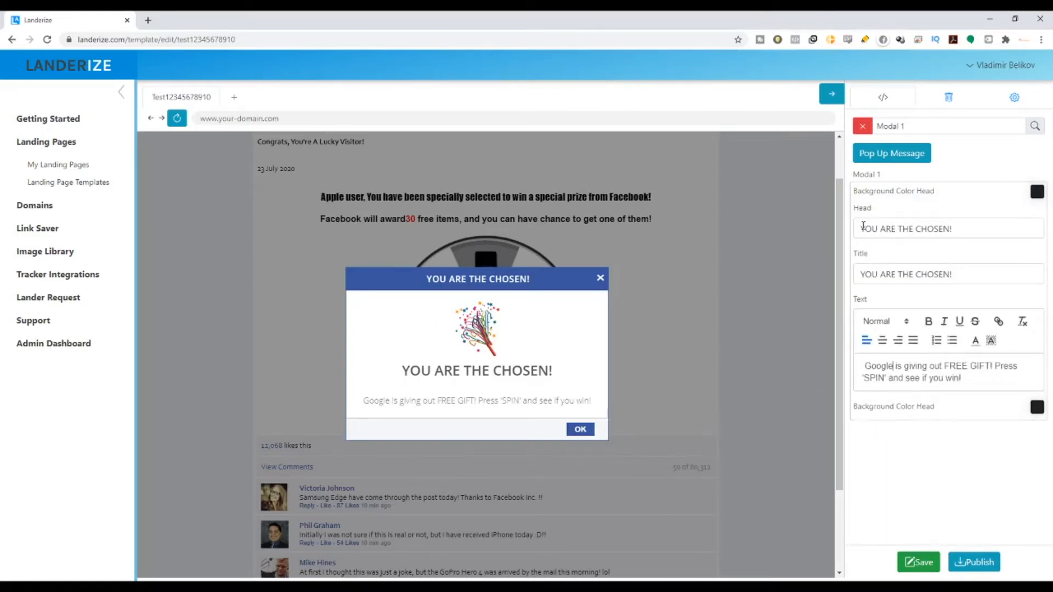
# Step: Set the popup's Background Color Head swatch to a dark blue
pyautogui.click(1037, 191)
pyautogui.moveTo(903, 225)
pyautogui.mouseDown()
pyautogui.moveTo(894, 211)
pyautogui.moveTo(910, 213)
pyautogui.moveTo(931, 247)
pyautogui.moveTo(936, 279)
pyautogui.moveTo(941, 251)
pyautogui.mouseUp()
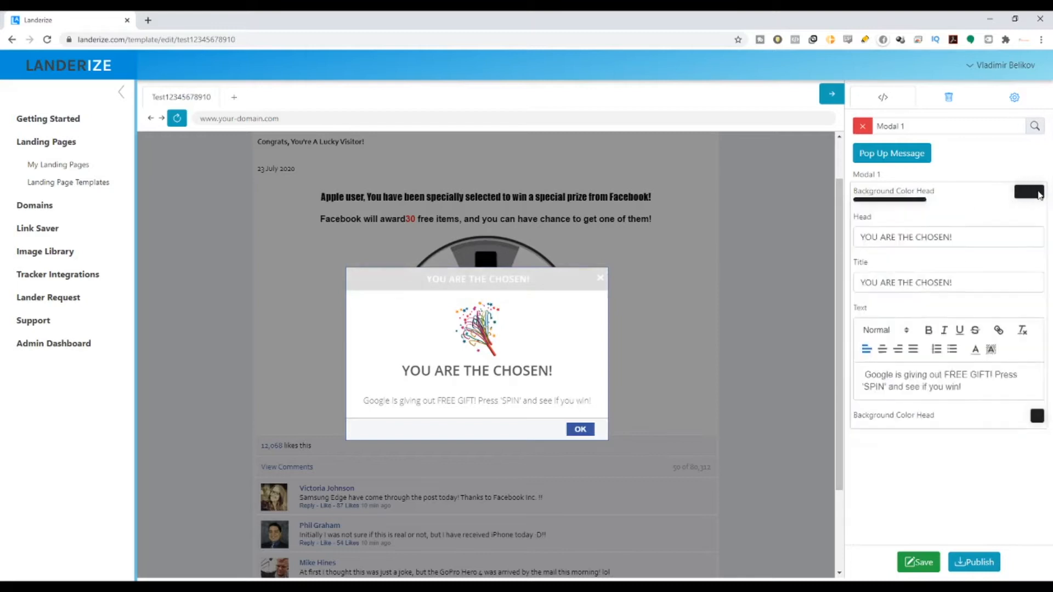
pyautogui.click(1037, 192)
pyautogui.click(1035, 193)
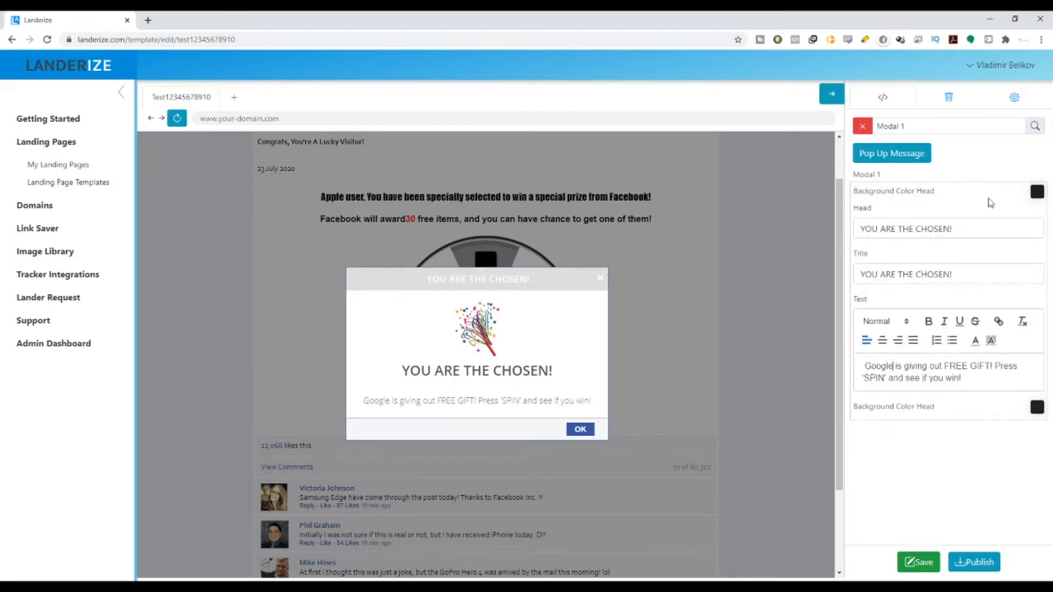
pyautogui.click(1035, 193)
pyautogui.click(951, 231)
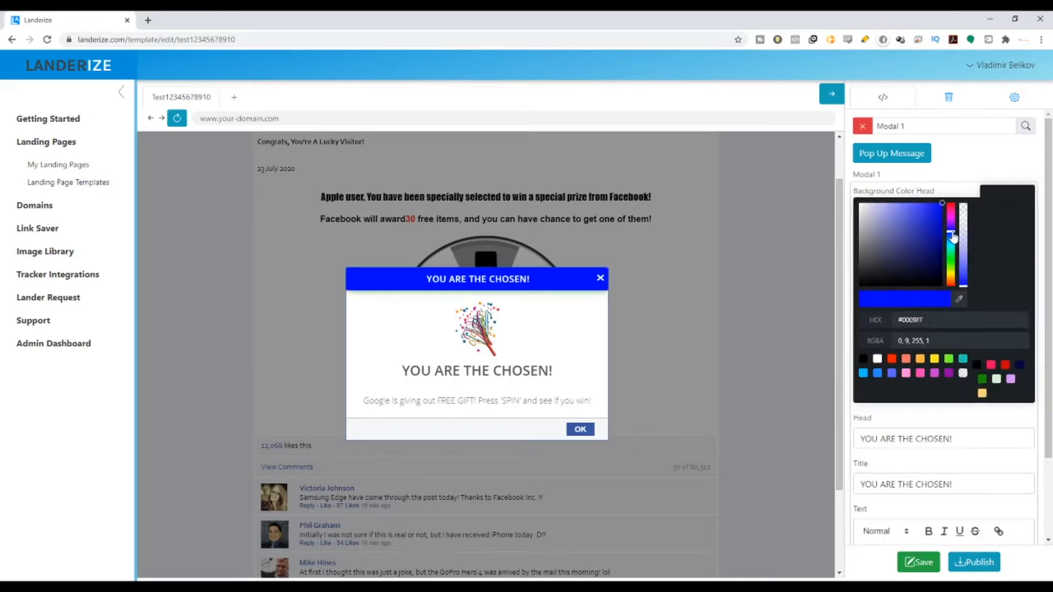
pyautogui.click(926, 223)
pyautogui.moveTo(928, 226); pyautogui.dragTo(943, 240)
pyautogui.click(637, 298)
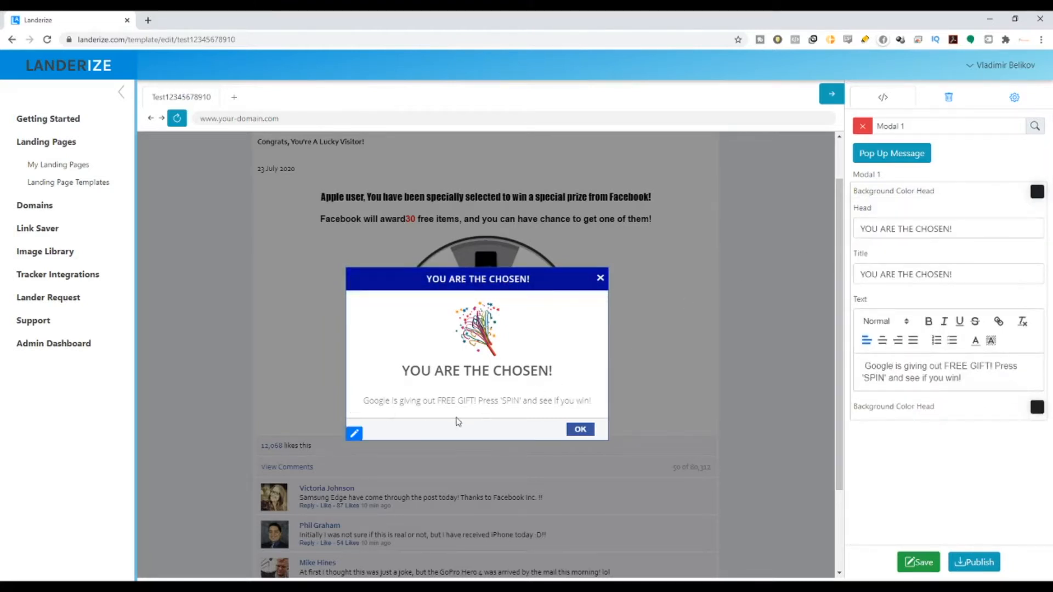
# Step: Dismiss the popup with OK and scroll through the landing page and back to the top
pyautogui.click(580, 430)
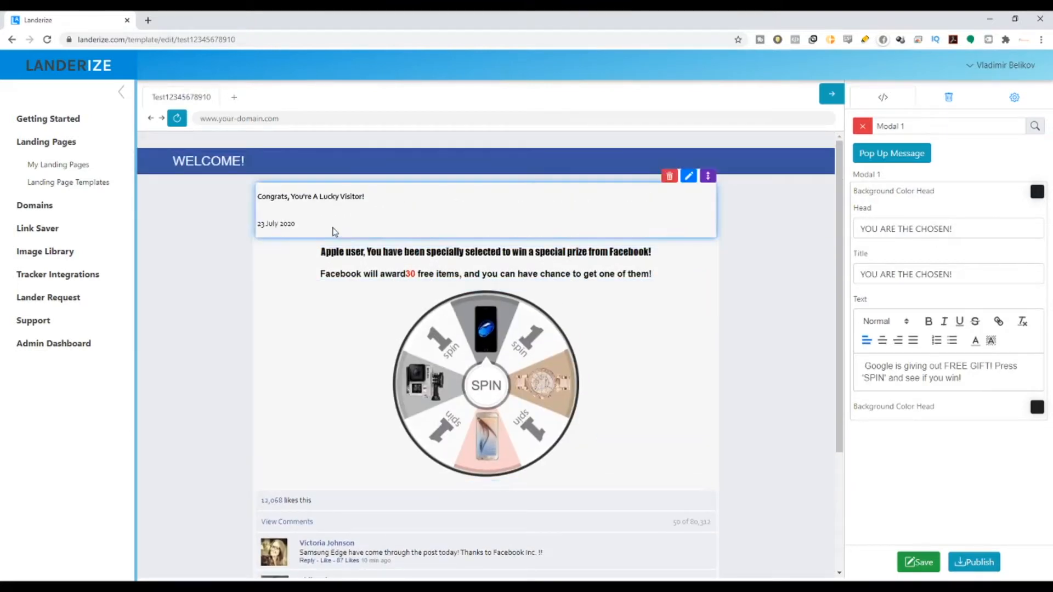
pyautogui.scroll(-3, 746, 328)
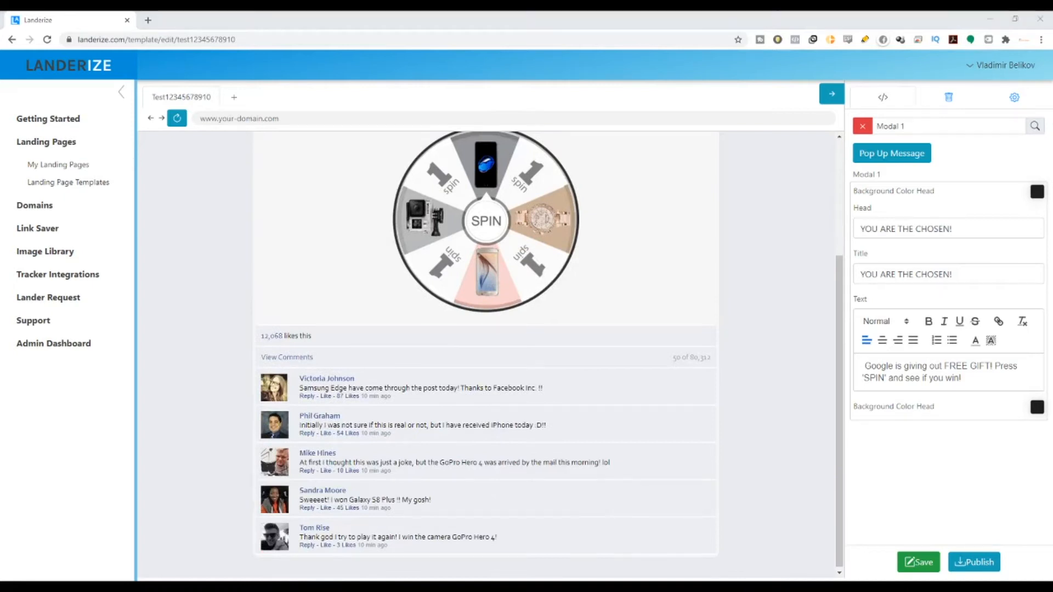
pyautogui.scroll(3, 360, 217)
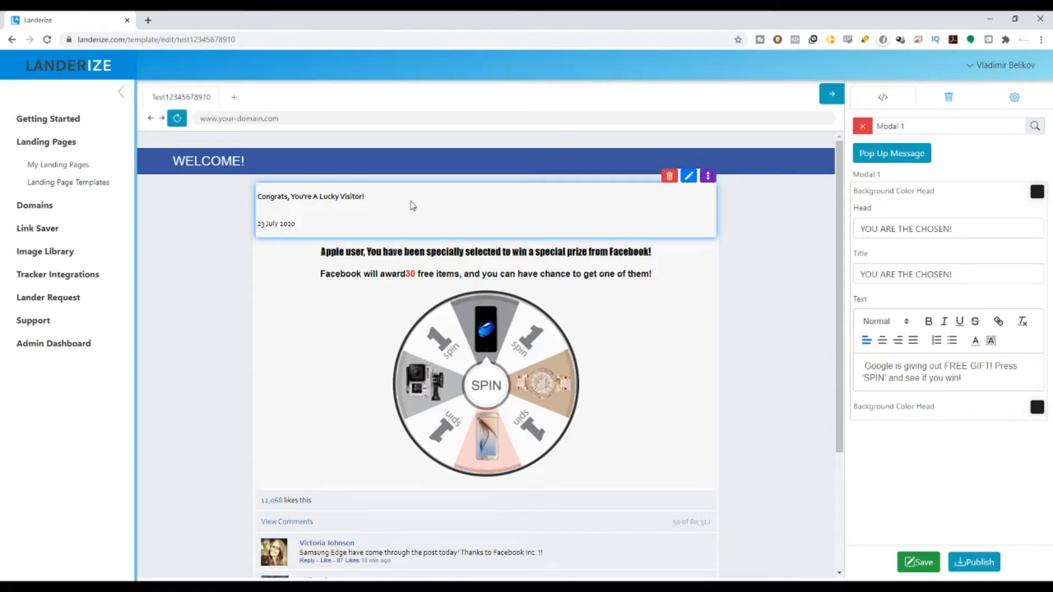
# Step: Set the WELCOME banner's Header Title Color to bright blue in its settings
pyautogui.click(824, 144)
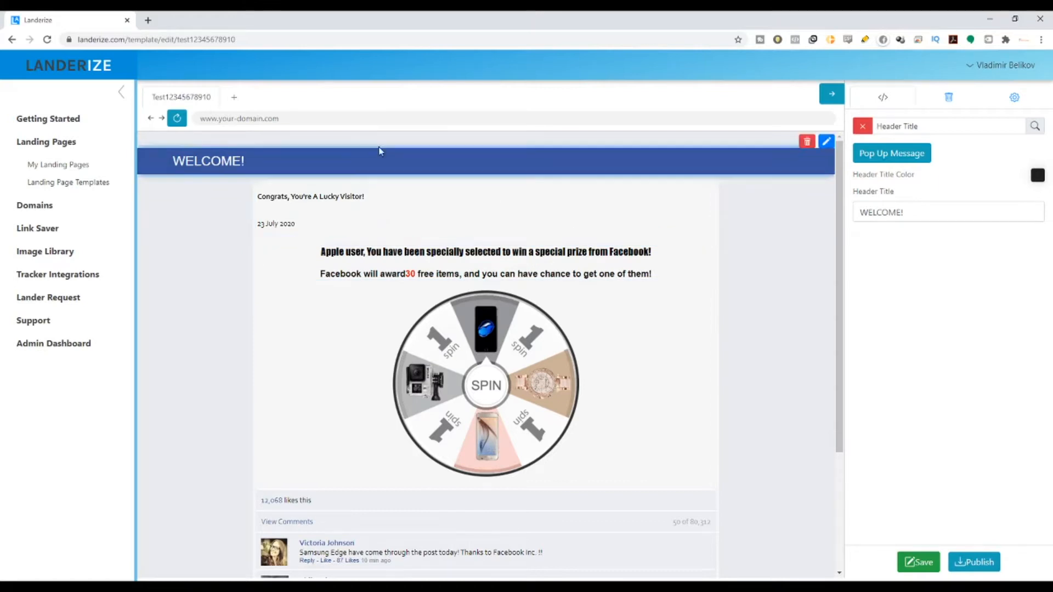
pyautogui.scroll(-2, 306, 460)
pyautogui.scroll(2, 778, 343)
pyautogui.scroll(-4, 778, 344)
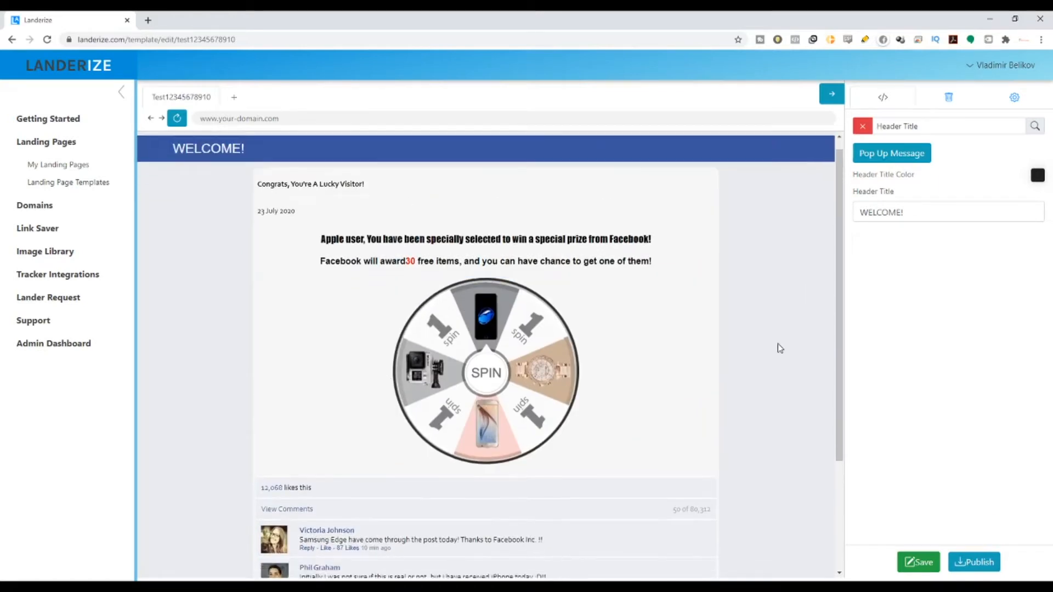
pyautogui.scroll(4, 748, 343)
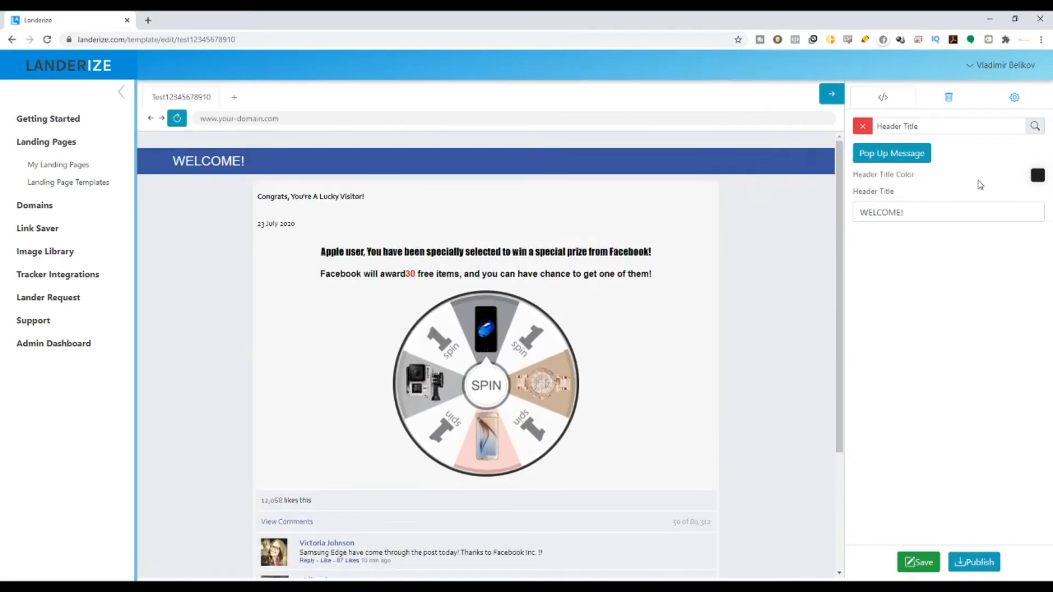
pyautogui.click(1035, 175)
pyautogui.moveTo(902, 228); pyautogui.dragTo(928, 193)
pyautogui.click(759, 211)
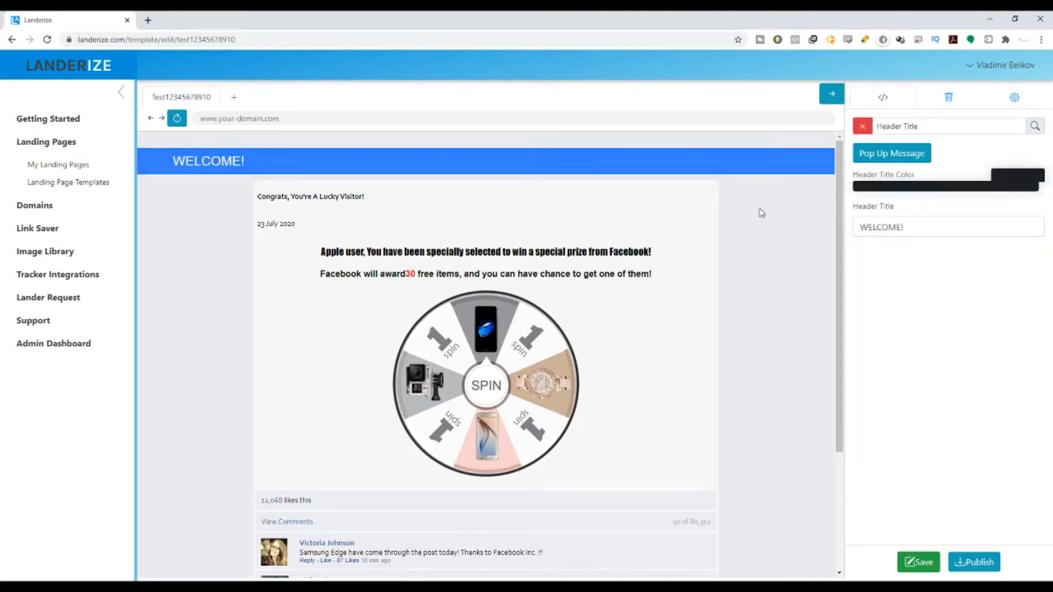
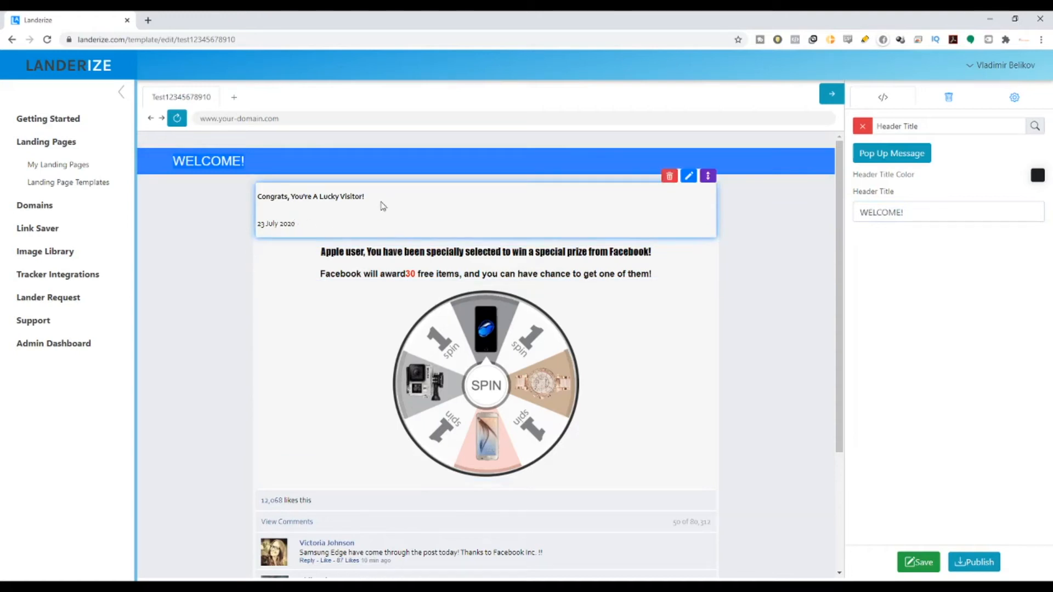
# Step: Open the Congrats block settings and inspect its 'You're A Lucky Visitor' text and date
pyautogui.click(688, 175)
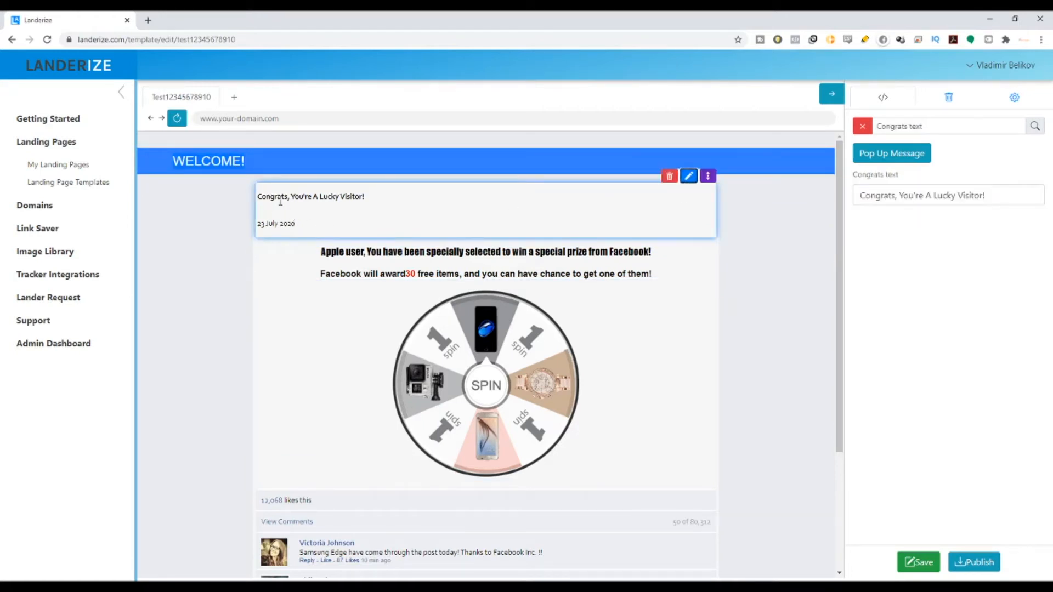
pyautogui.moveTo(290, 196); pyautogui.dragTo(364, 197)
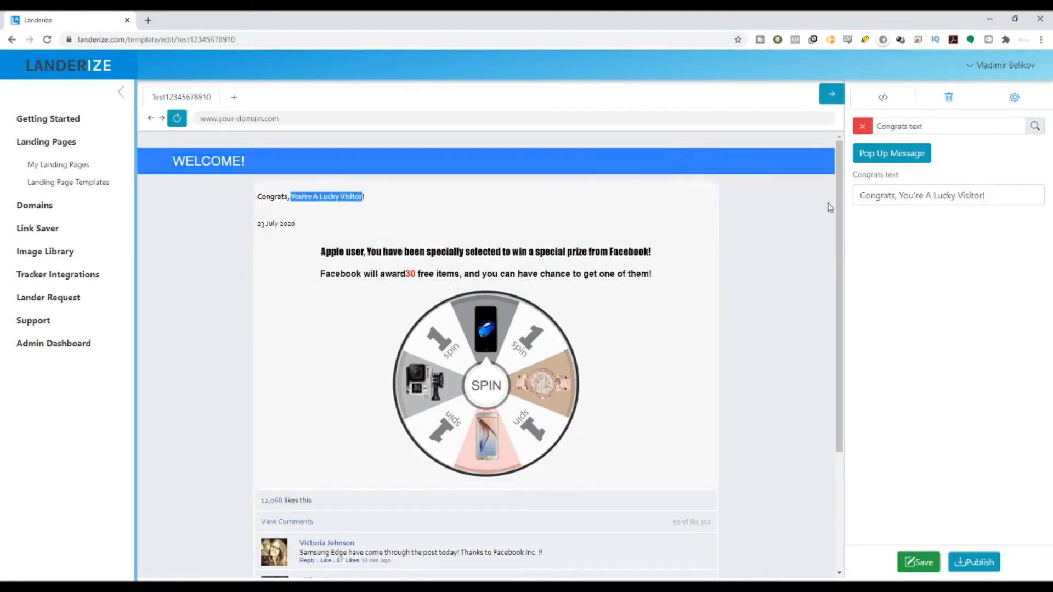
pyautogui.moveTo(859, 192); pyautogui.dragTo(893, 195)
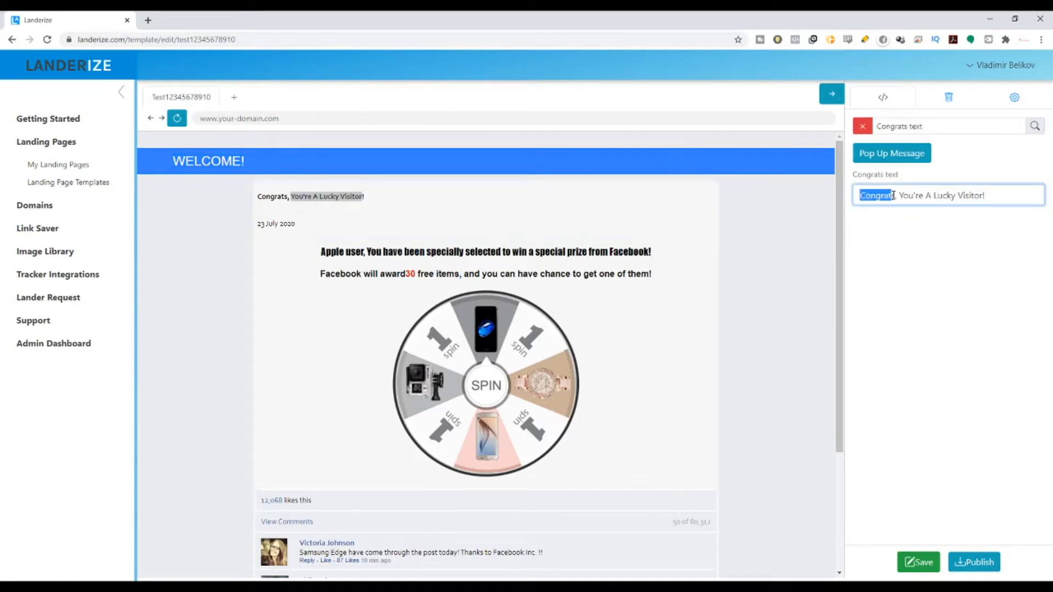
pyautogui.click(897, 196)
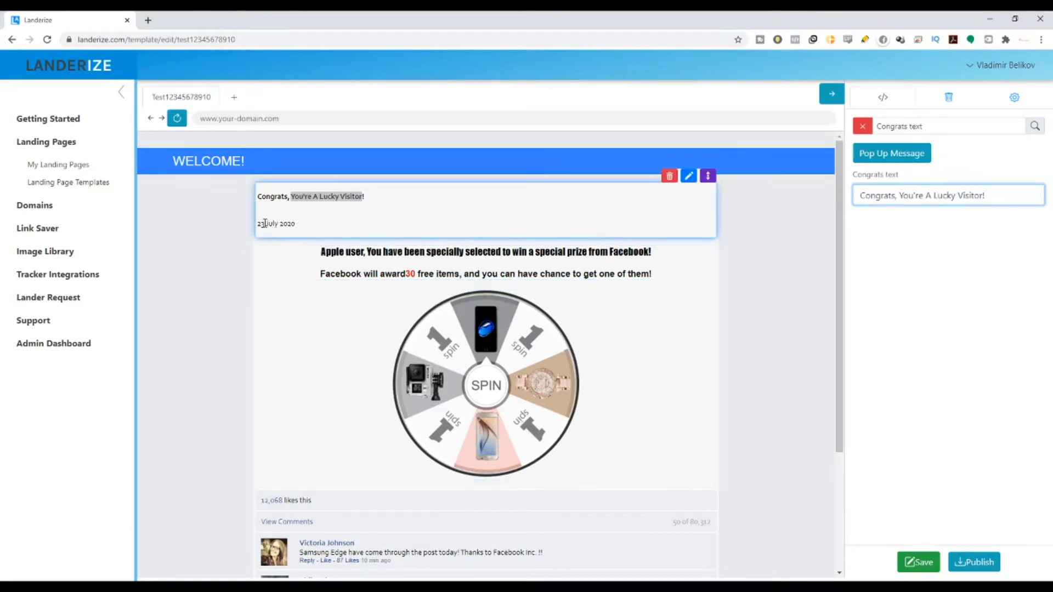
pyautogui.moveTo(265, 223); pyautogui.dragTo(305, 224)
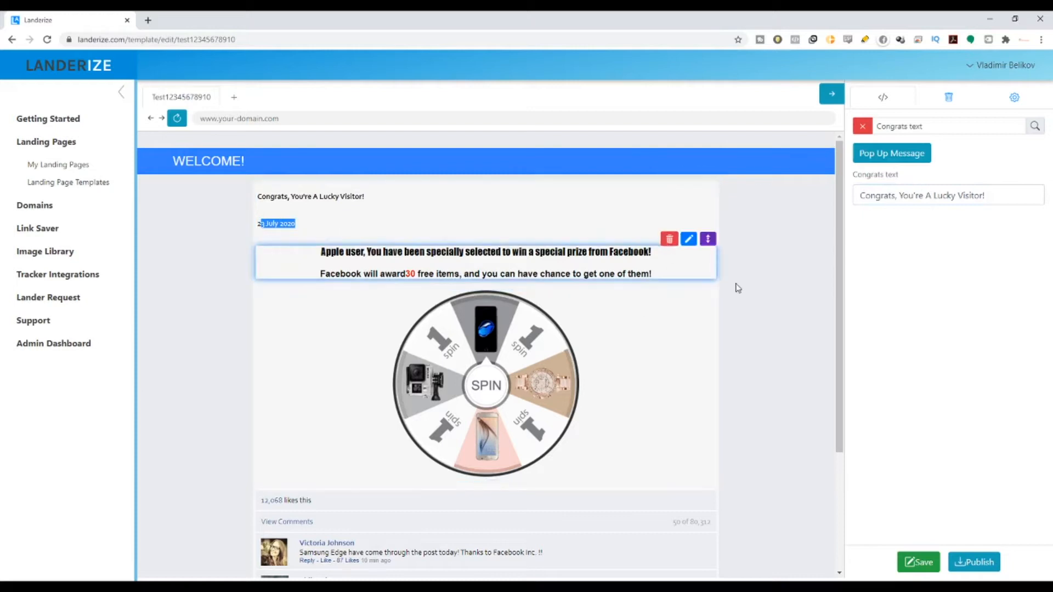
# Step: Clear the element search so every Pop Up Message setting is listed
pyautogui.click(857, 134)
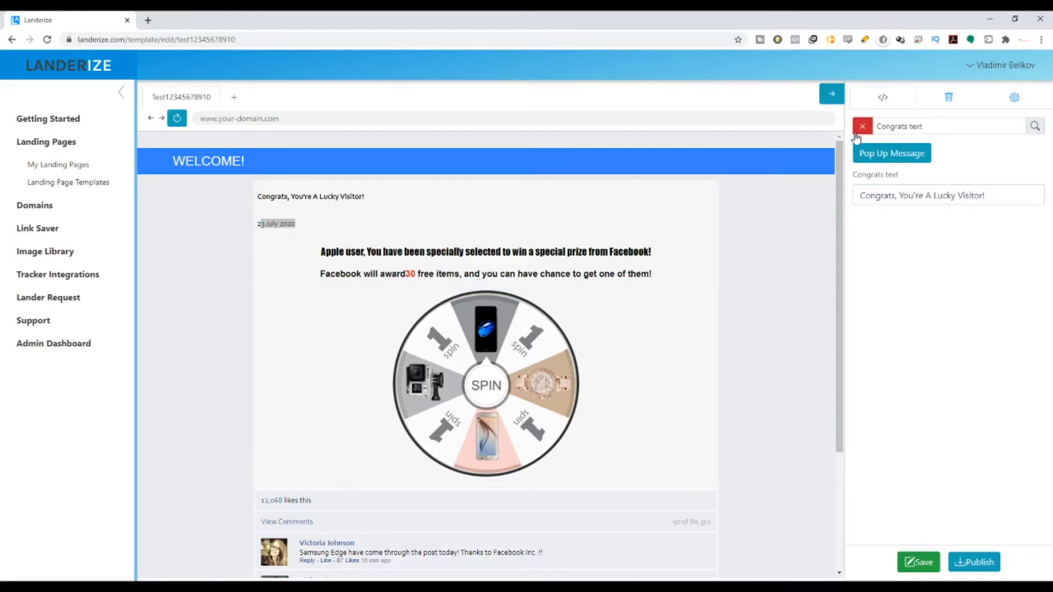
pyautogui.click(857, 134)
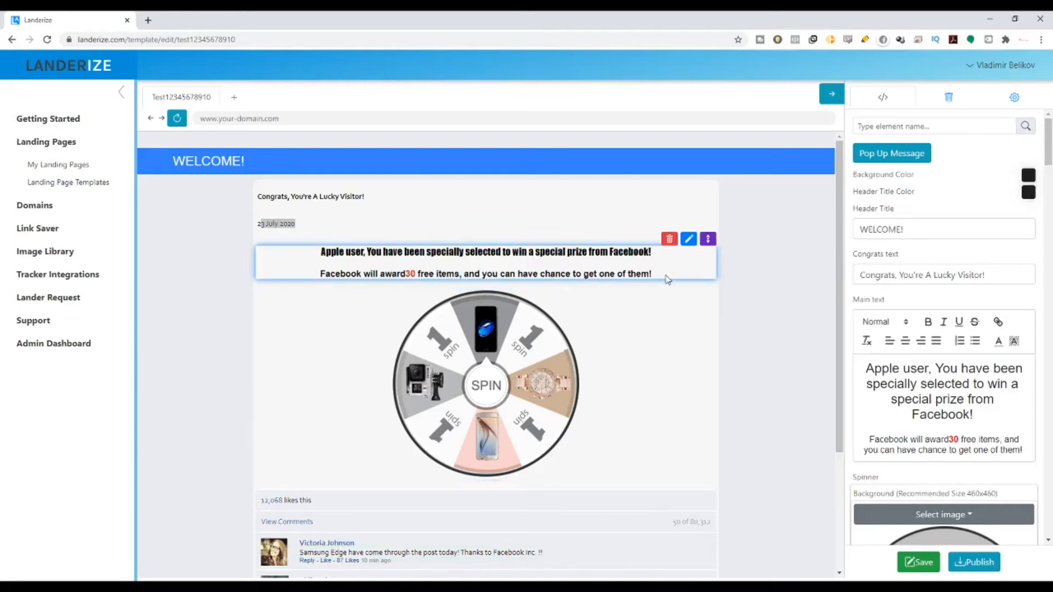
pyautogui.scroll(-2, 667, 279)
pyautogui.scroll(1, 666, 280)
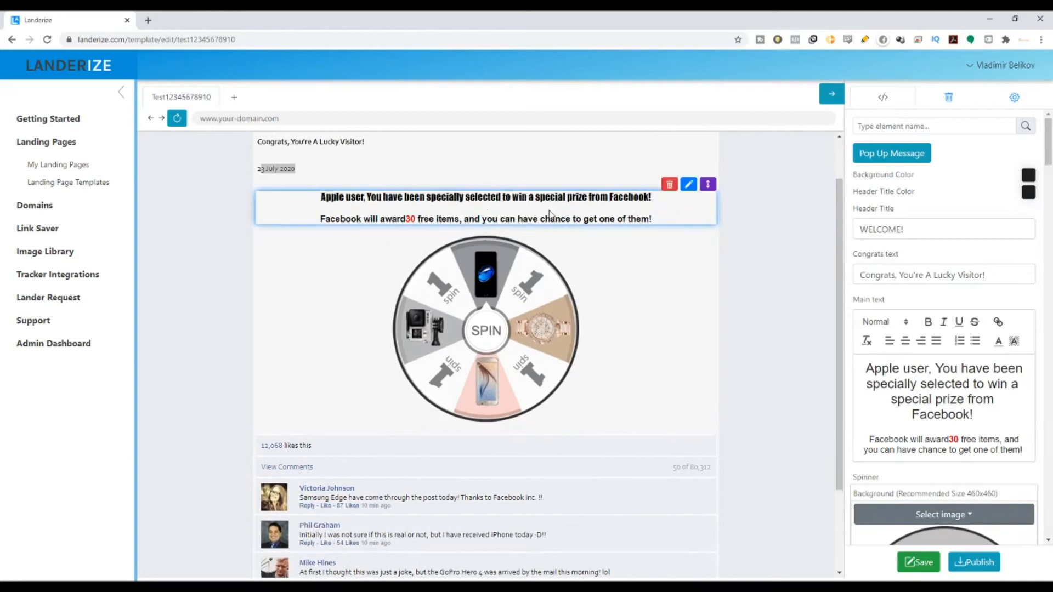
# Step: Replace 'Apple user' with 'Lucky Vistor' in the popup's main headline text
pyautogui.click(689, 185)
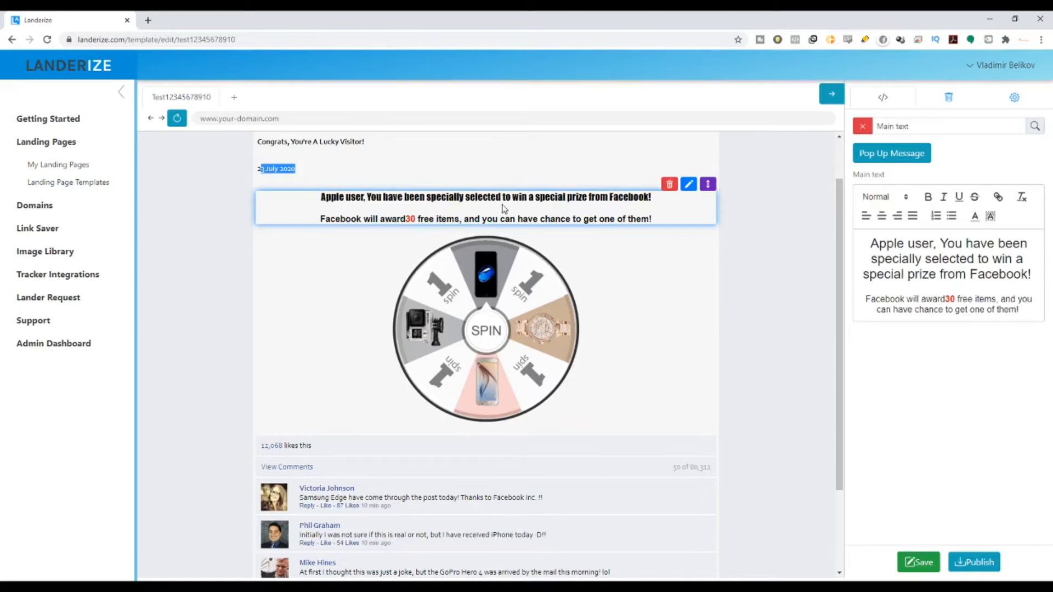
pyautogui.moveTo(549, 197); pyautogui.dragTo(654, 202)
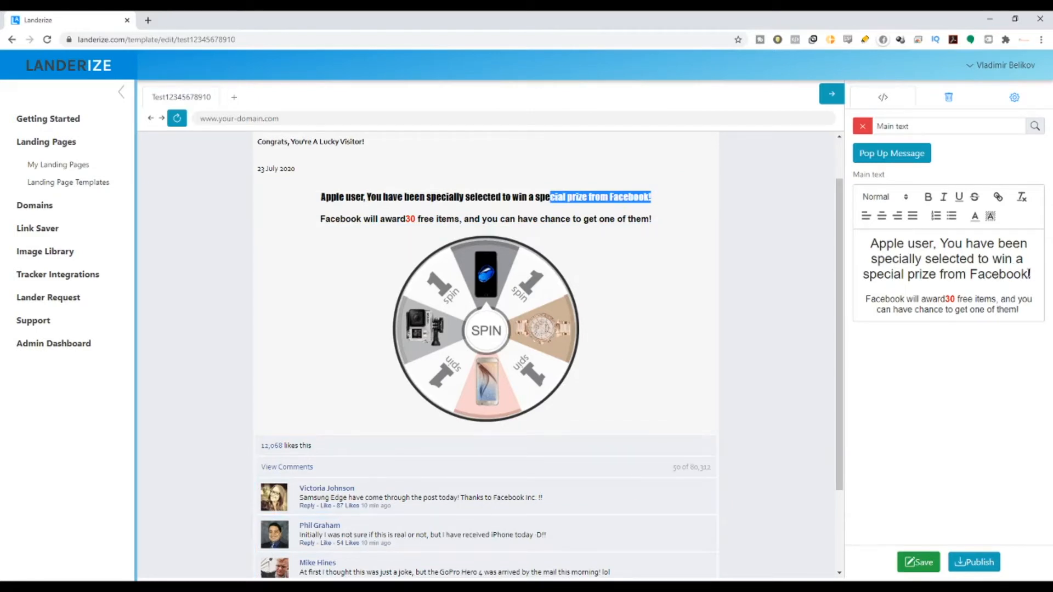
pyautogui.moveTo(1029, 274); pyautogui.dragTo(970, 274)
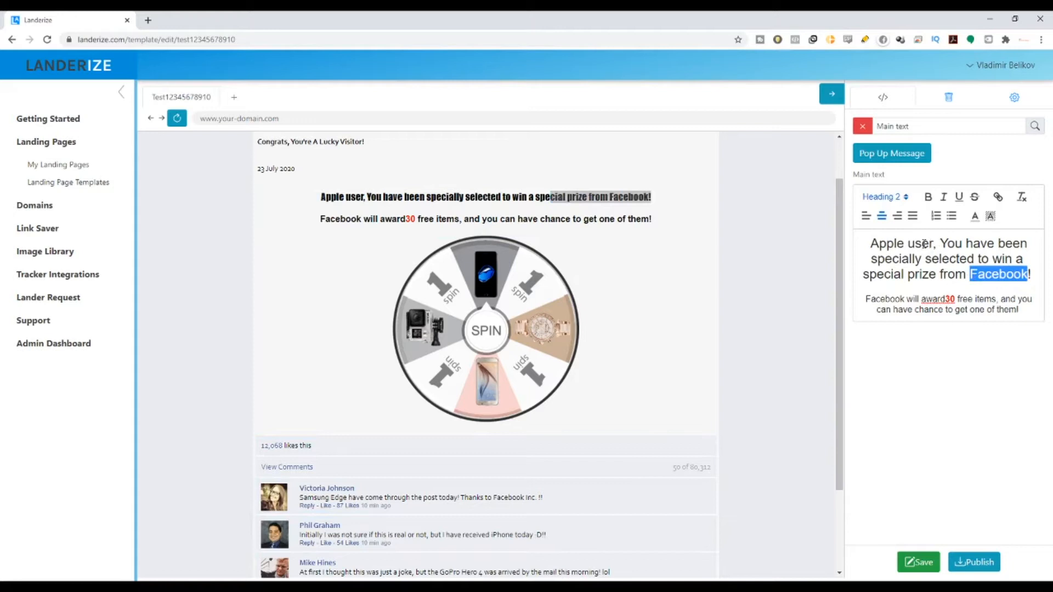
pyautogui.moveTo(909, 245); pyautogui.dragTo(870, 244)
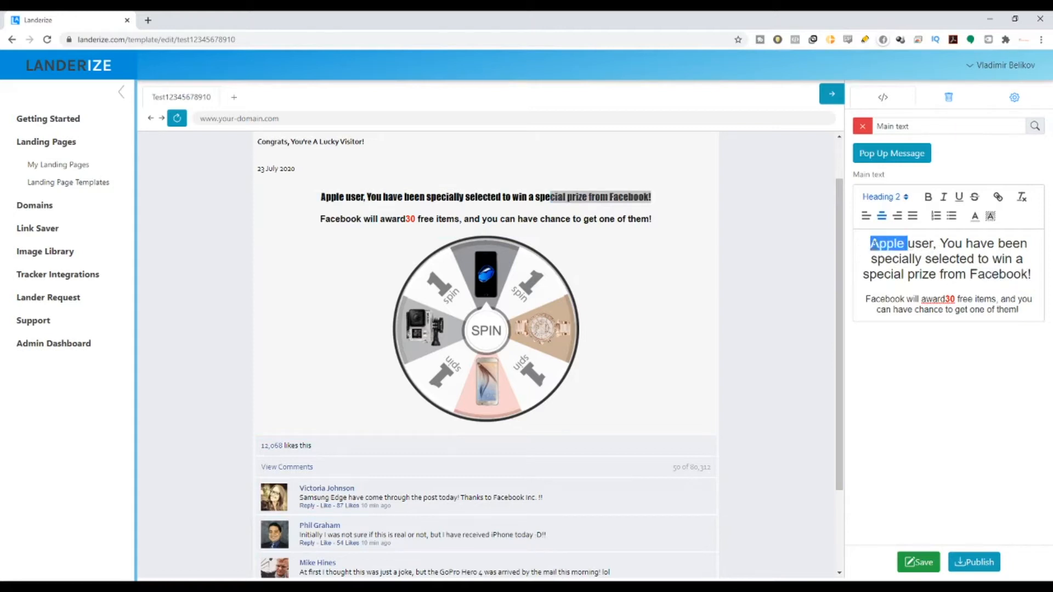
pyautogui.press('BackSpace')
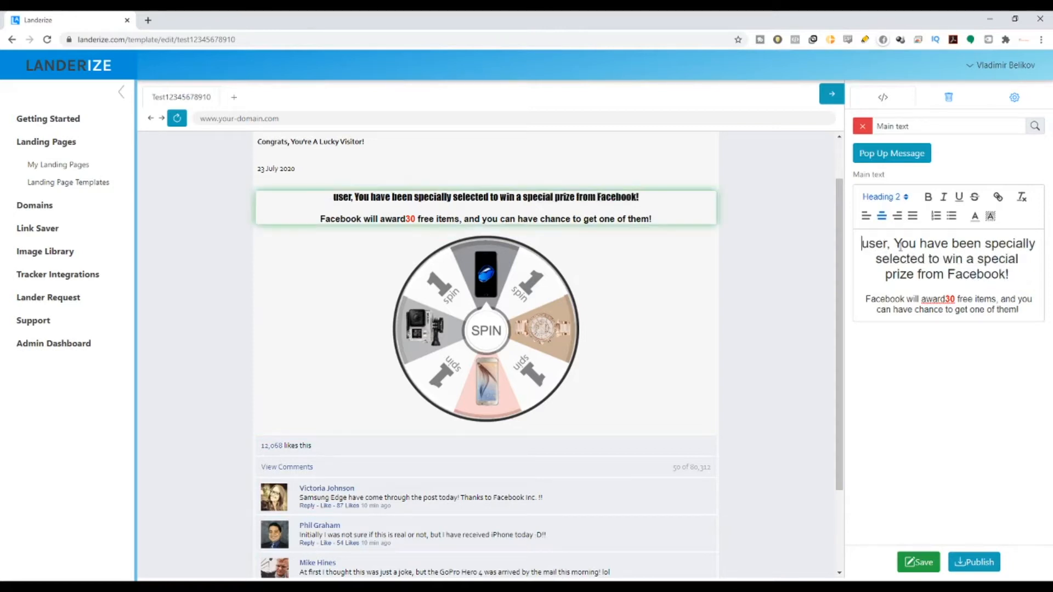
pyautogui.doubleClick(889, 243)
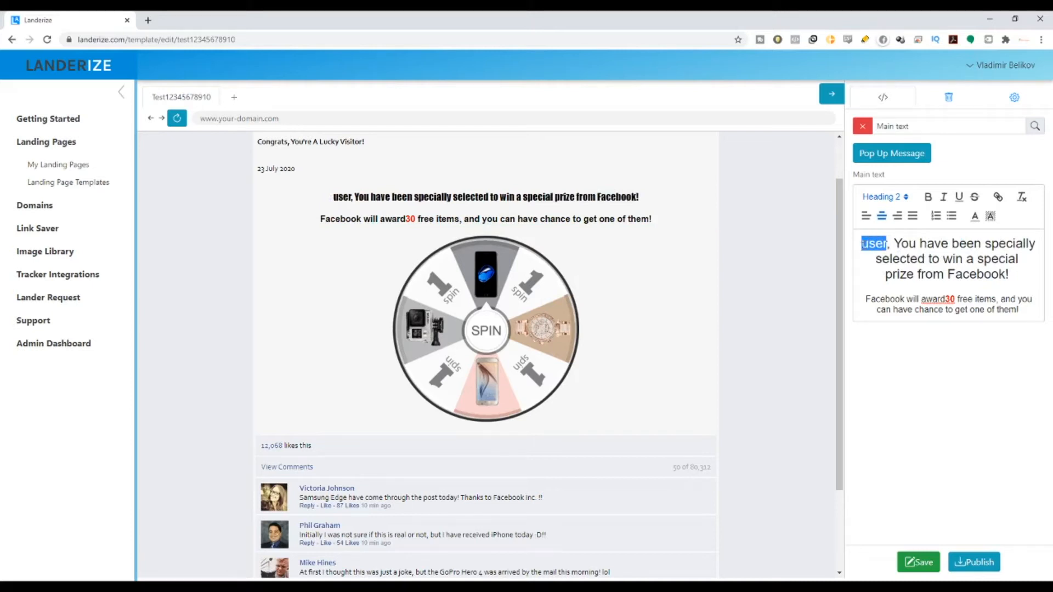
pyautogui.write('Visio')
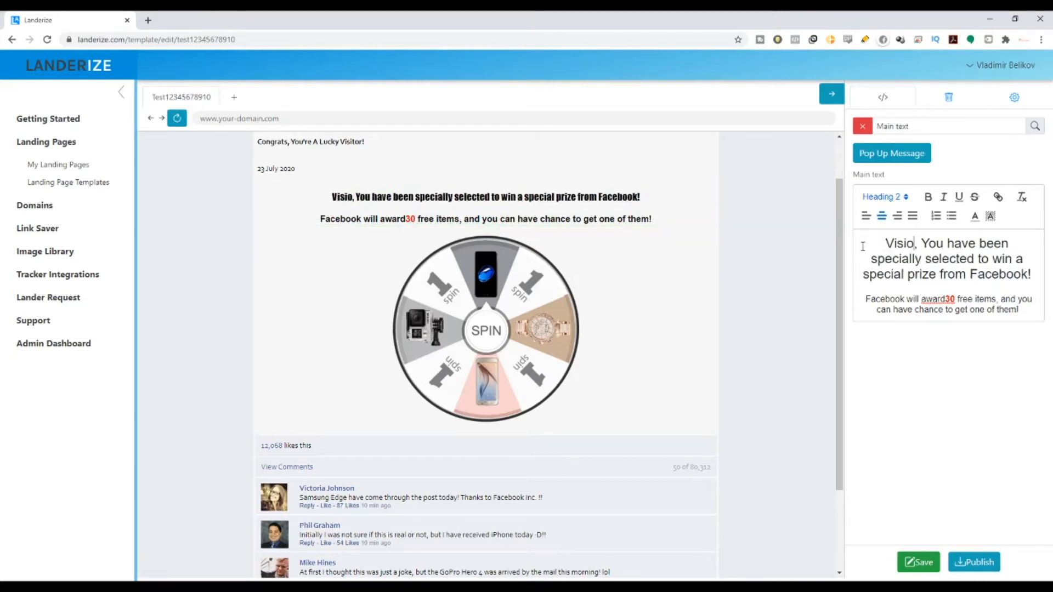
pyautogui.press('BackSpace')
pyautogui.write('tor')
pyautogui.press('BackSpace')
pyautogui.press('BackSpace')
pyautogui.press('BackSpace')
pyautogui.press('BackSpace')
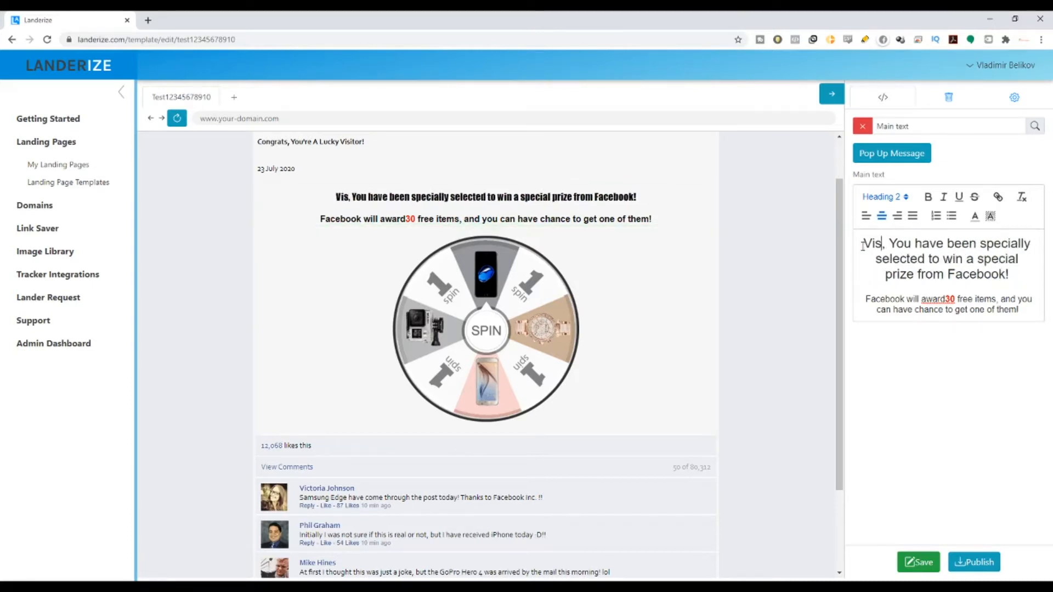
pyautogui.press('BackSpace')
pyautogui.press('BackSpace')
pyautogui.press('BackSpace')
pyautogui.write('Lucky')
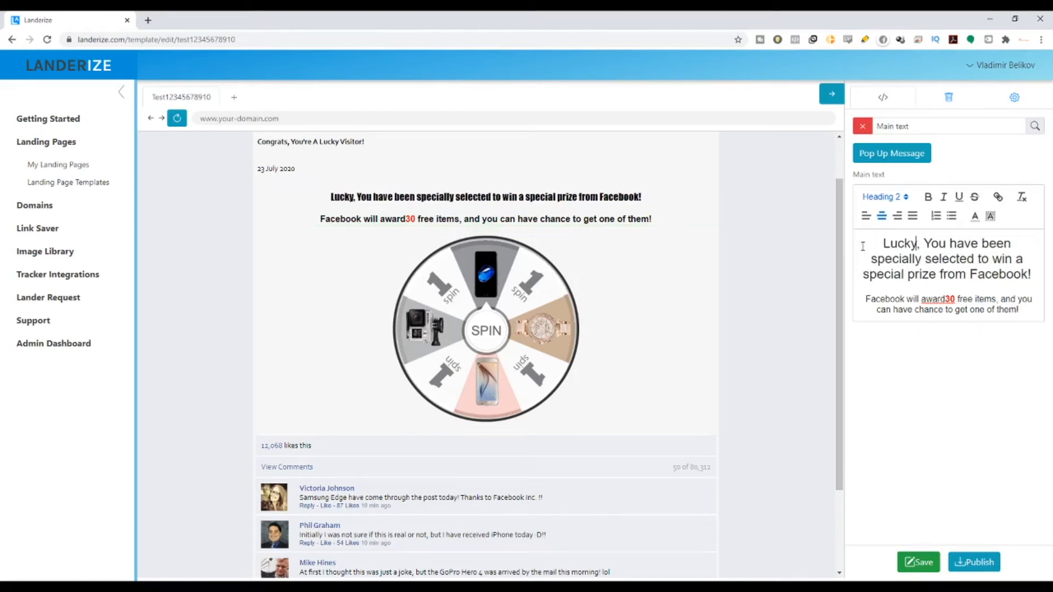
pyautogui.write(' Visti')
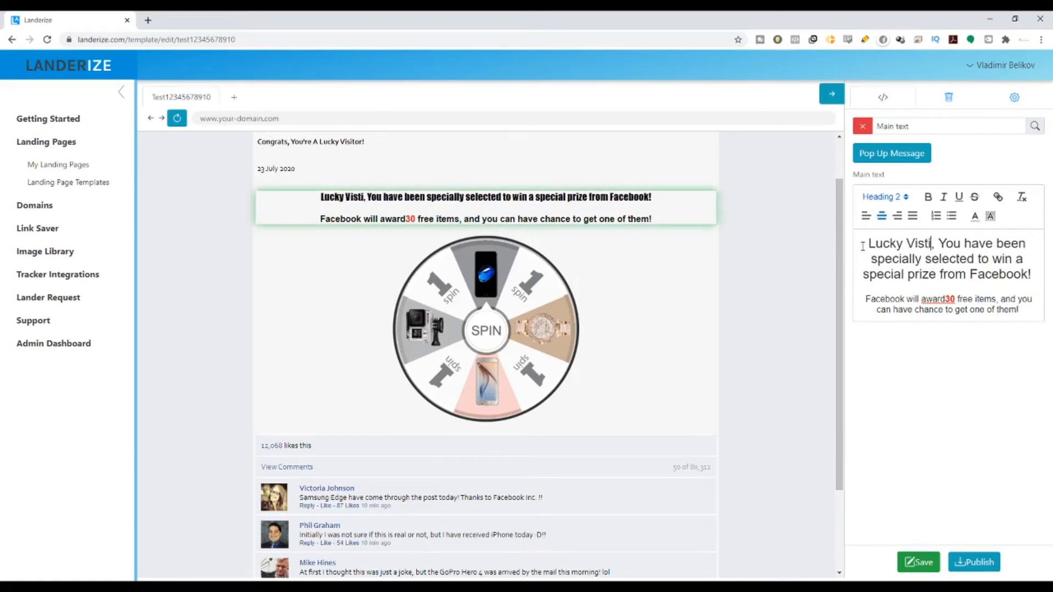
pyautogui.press('BackSpace')
pyautogui.write('or')
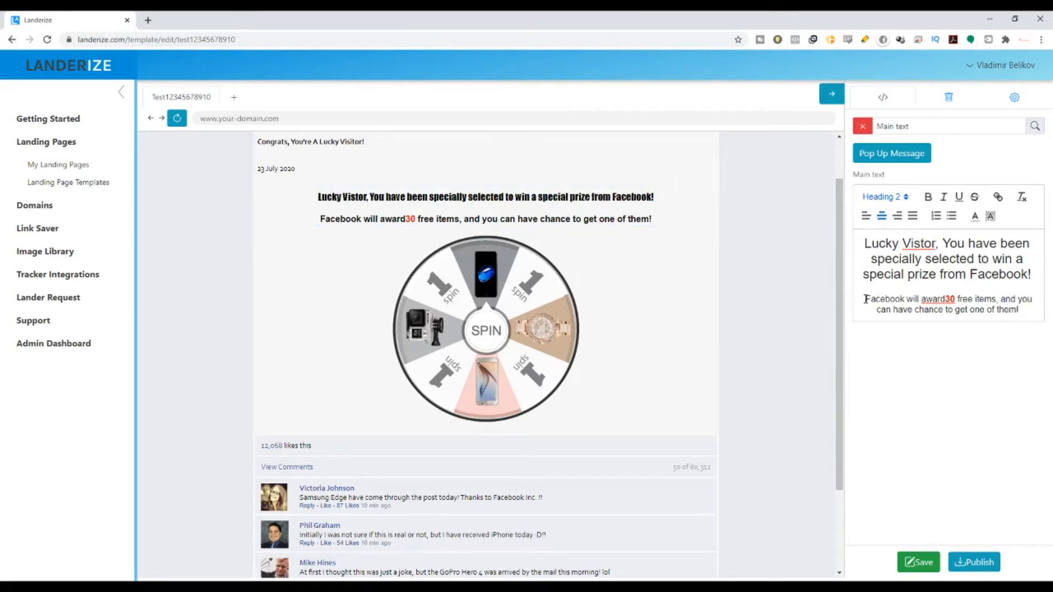
# Step: Insert a space so the second paragraph reads 'award 30 free items'
pyautogui.moveTo(865, 299); pyautogui.dragTo(898, 300)
pyautogui.click(947, 299)
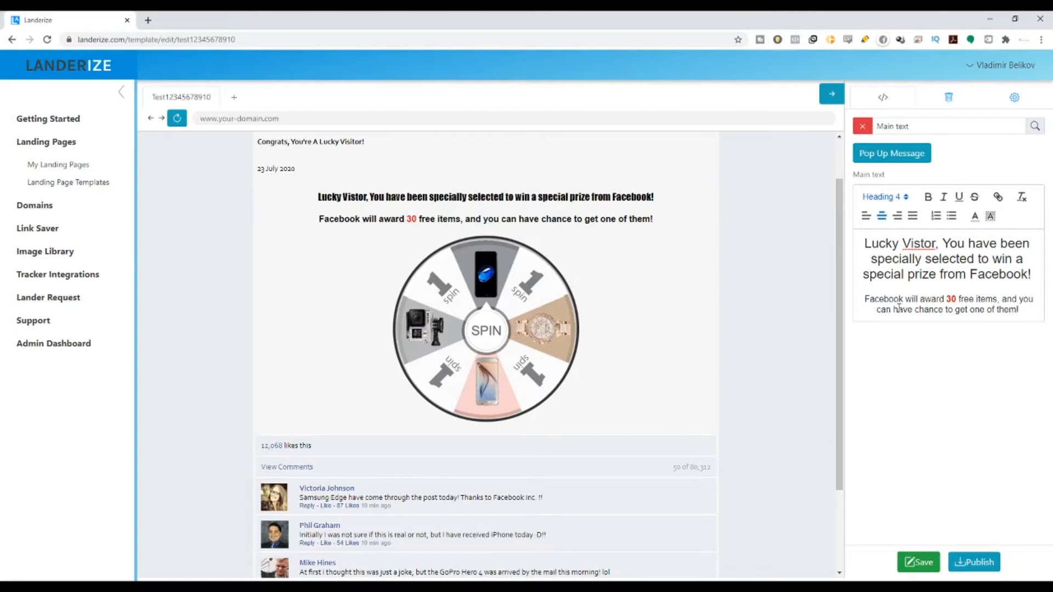
pyautogui.moveTo(878, 315); pyautogui.dragTo(1031, 314)
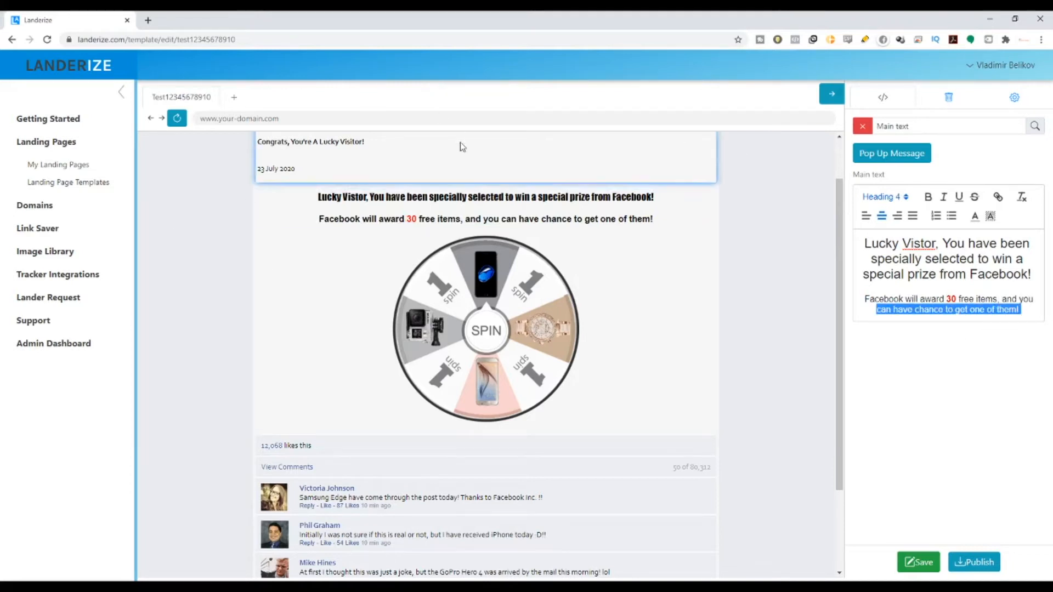
# Step: Open the comments header settings and set the likes count to 12,090
pyautogui.scroll(1, 573, 418)
pyautogui.scroll(-2, 576, 384)
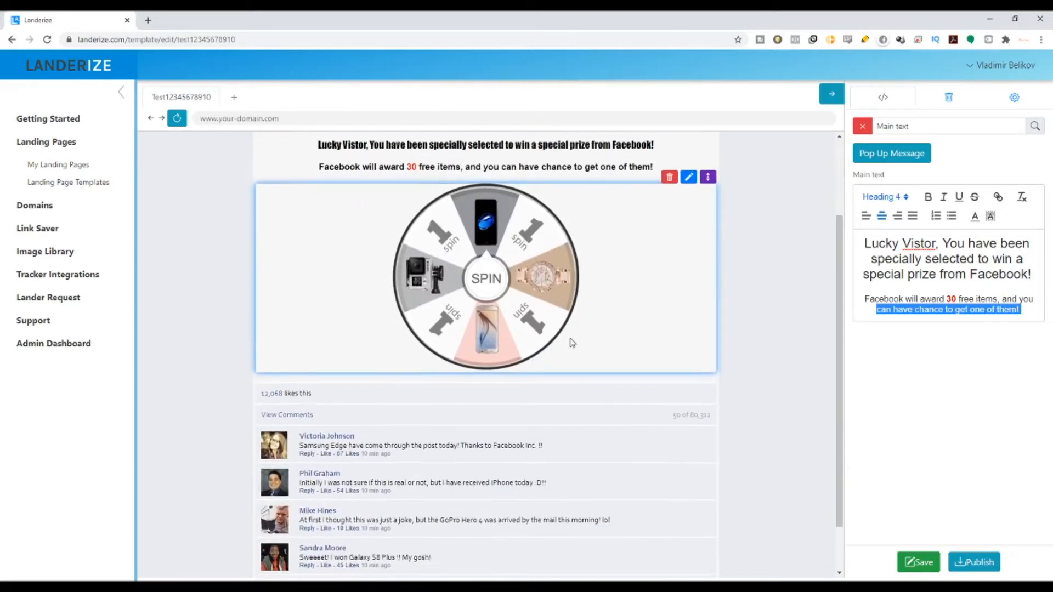
pyautogui.scroll(-1, 577, 344)
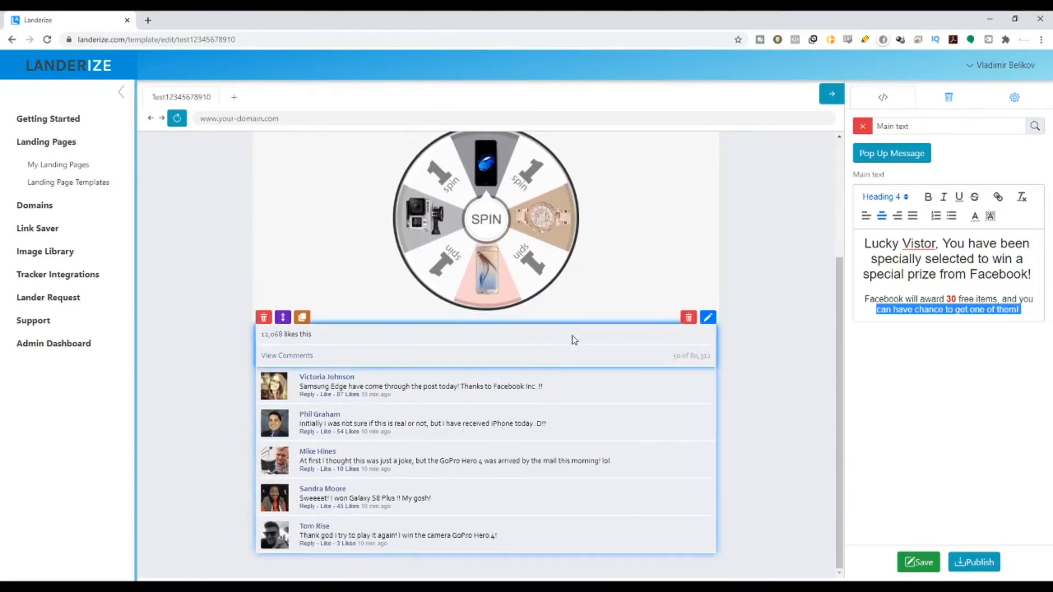
pyautogui.scroll(3, 571, 338)
pyautogui.scroll(-3, 452, 398)
pyautogui.scroll(3, 722, 395)
pyautogui.scroll(-3, 722, 395)
pyautogui.click(708, 318)
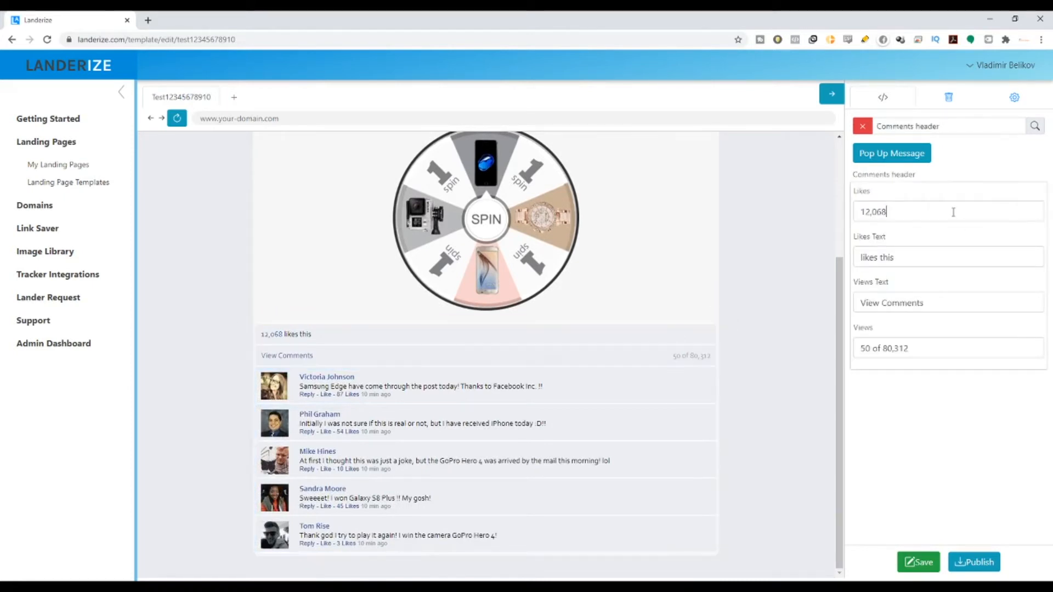
pyautogui.click(886, 214)
pyautogui.write('90')
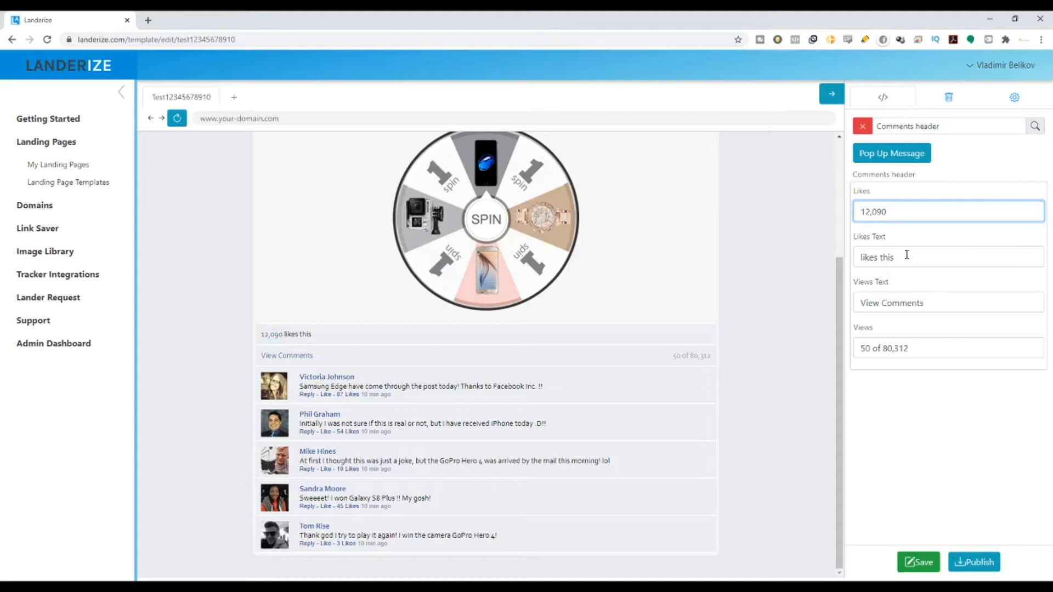
# Step: Change the likes label to 'Like' and the views to '50 of 80,512'
pyautogui.moveTo(910, 260); pyautogui.dragTo(879, 259)
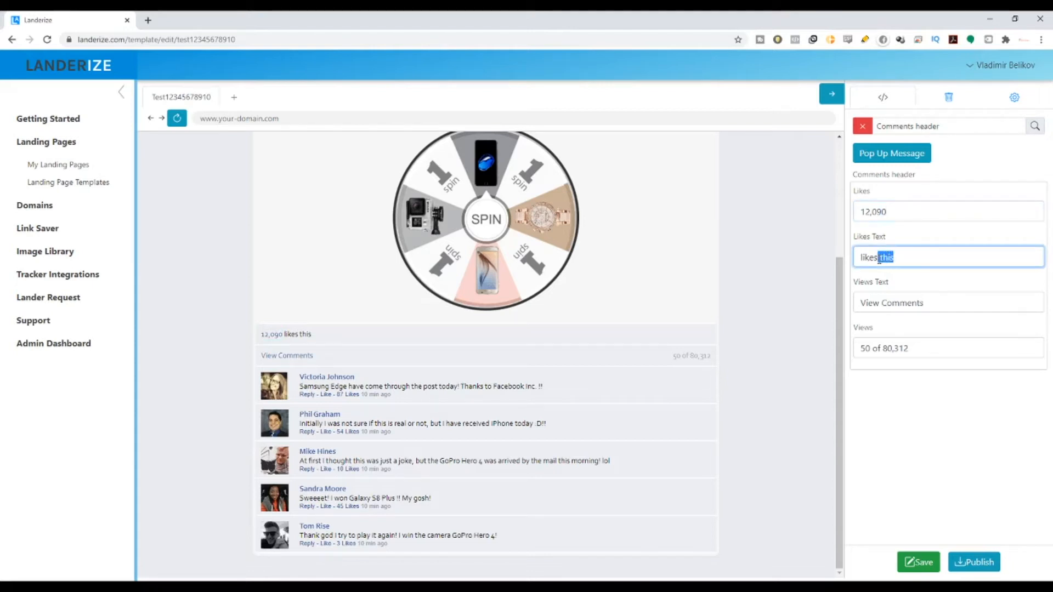
pyautogui.press('BackSpace')
pyautogui.press('BackSpace')
pyautogui.press('BackSpace')
pyautogui.press('BackSpace')
pyautogui.press('BackSpace')
pyautogui.press('BackSpace')
pyautogui.write('Like')
pyautogui.moveTo(909, 348); pyautogui.dragTo(900, 349)
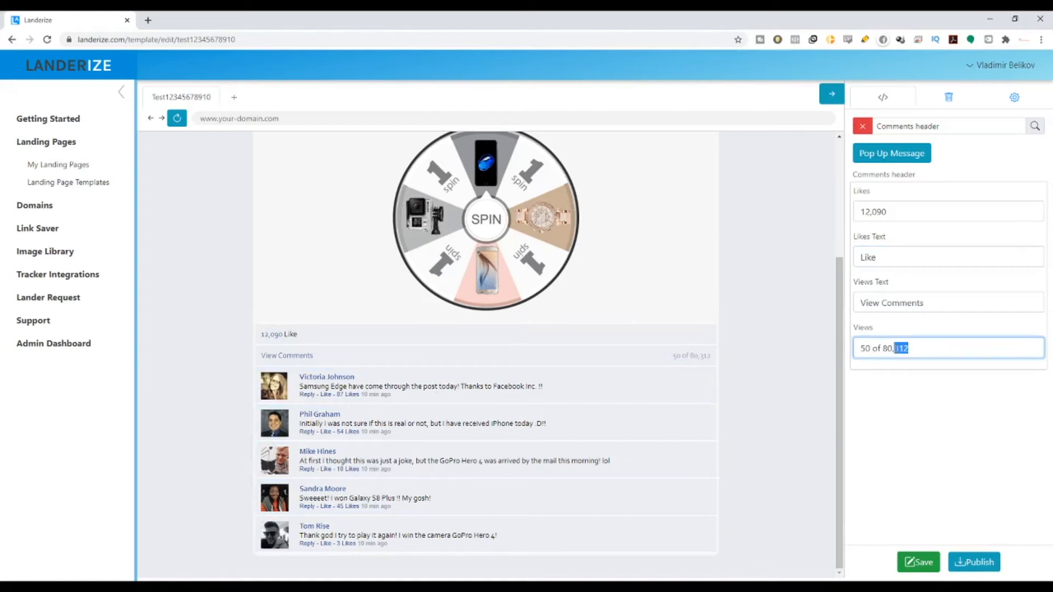
pyautogui.write('512')
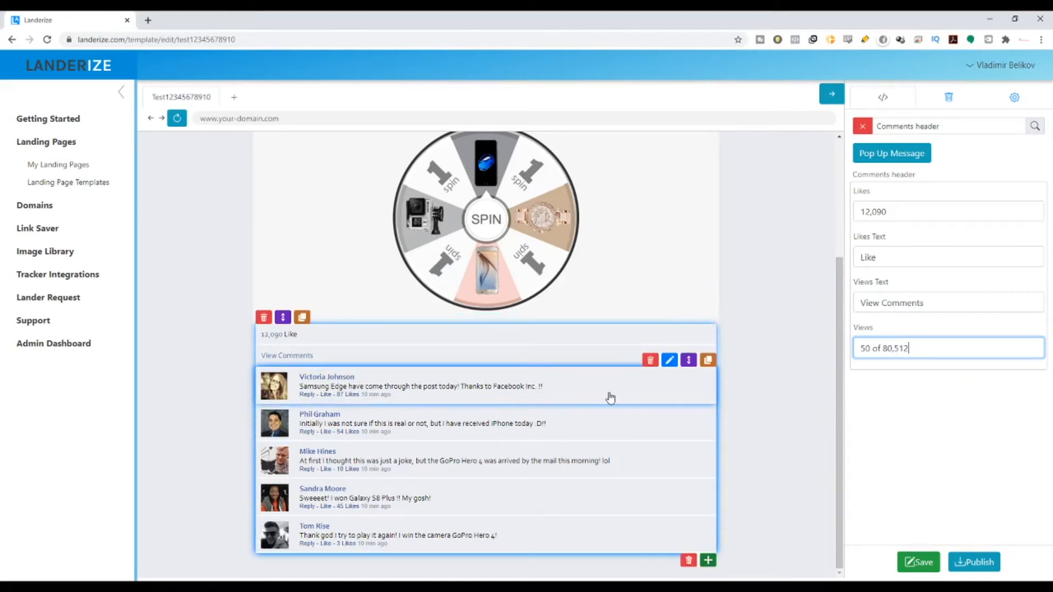
pyautogui.click(450, 586)
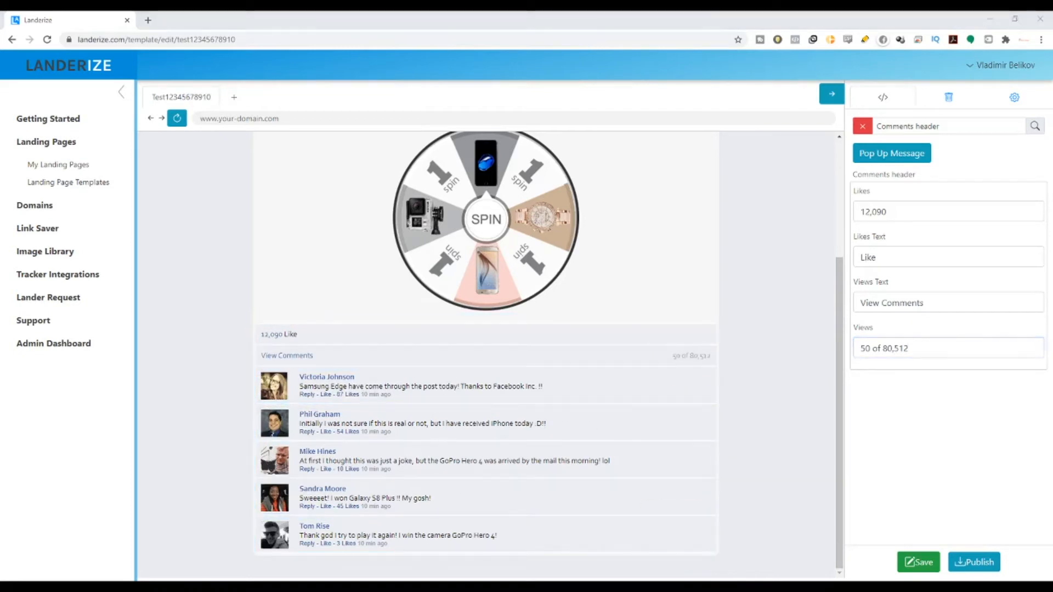
# Step: Open a new browser tab beside Landerize and start typing 'localchie' in the address bar
pyautogui.hotkey('alt', 'Tab')
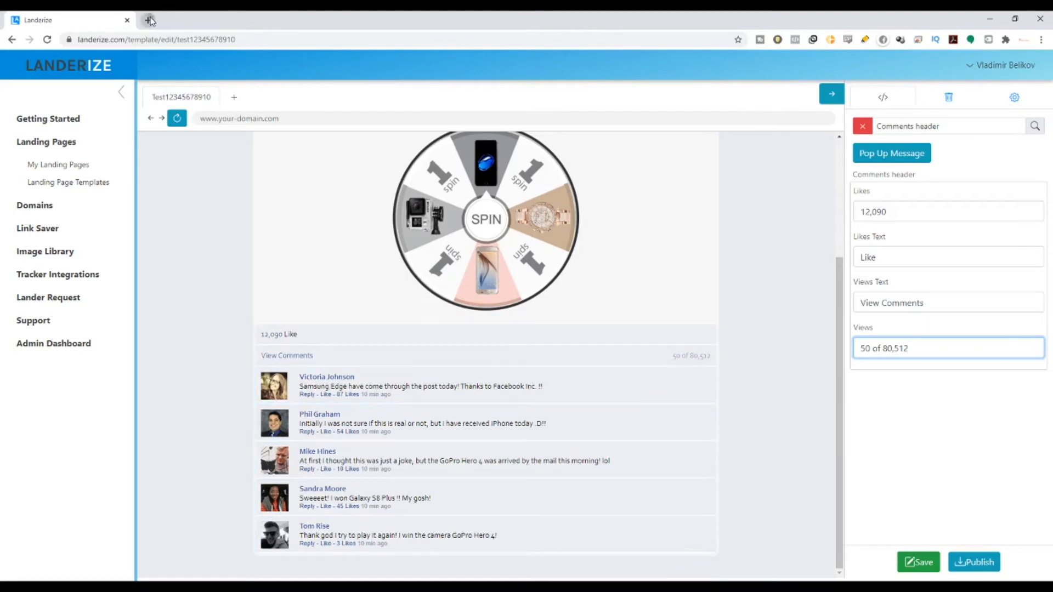
pyautogui.click(148, 21)
pyautogui.write('localchie')
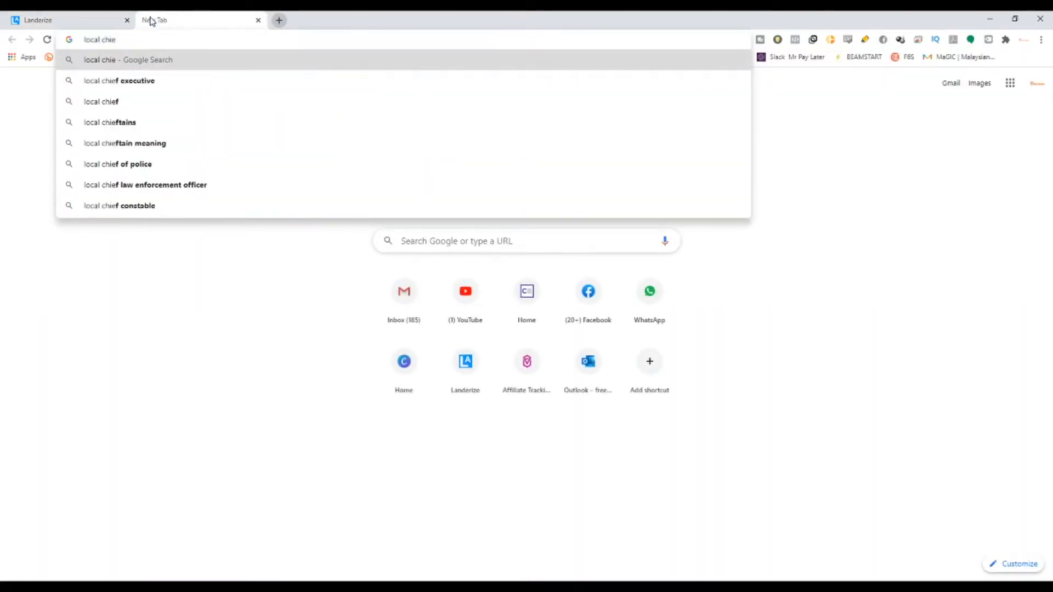
# Step: Search 'local chinese names', open the Culture Trip article and copy 'Zhi Ruo'
pyautogui.press('BackSpace')
pyautogui.write('nese ')
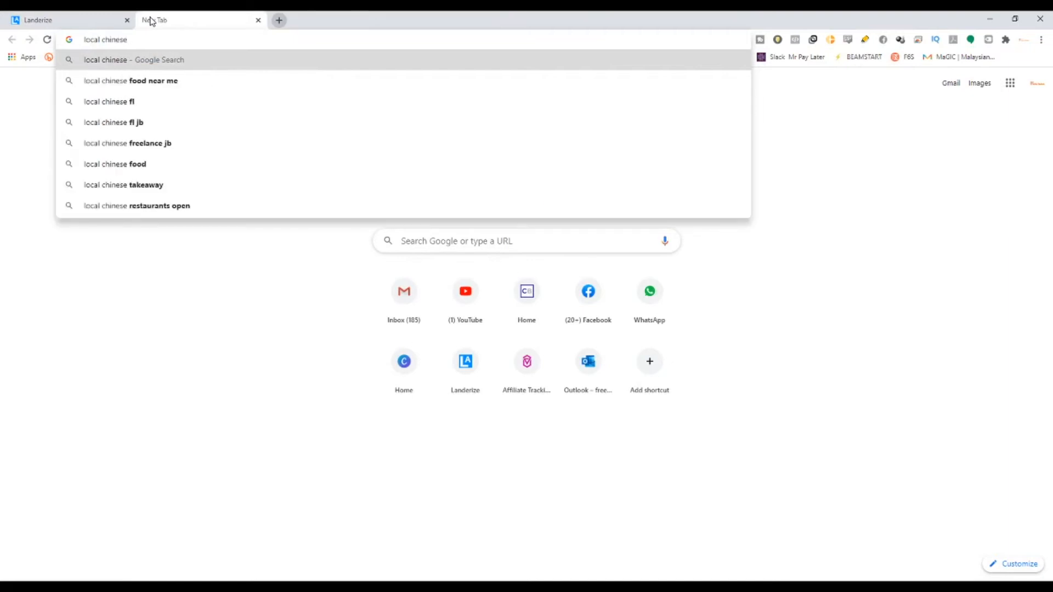
pyautogui.write('names')
pyautogui.press('Return')
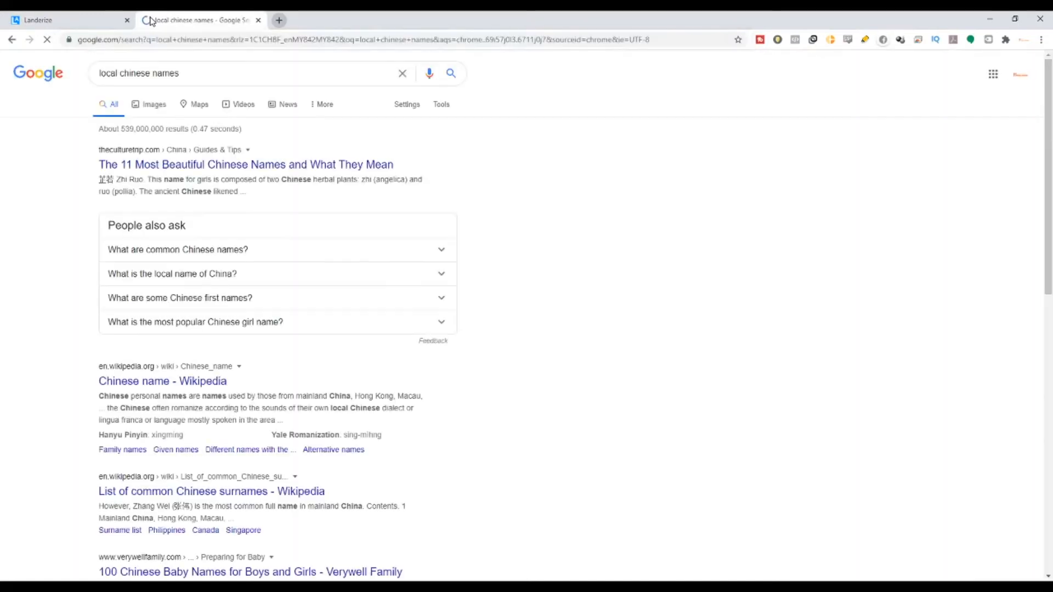
pyautogui.click(165, 166)
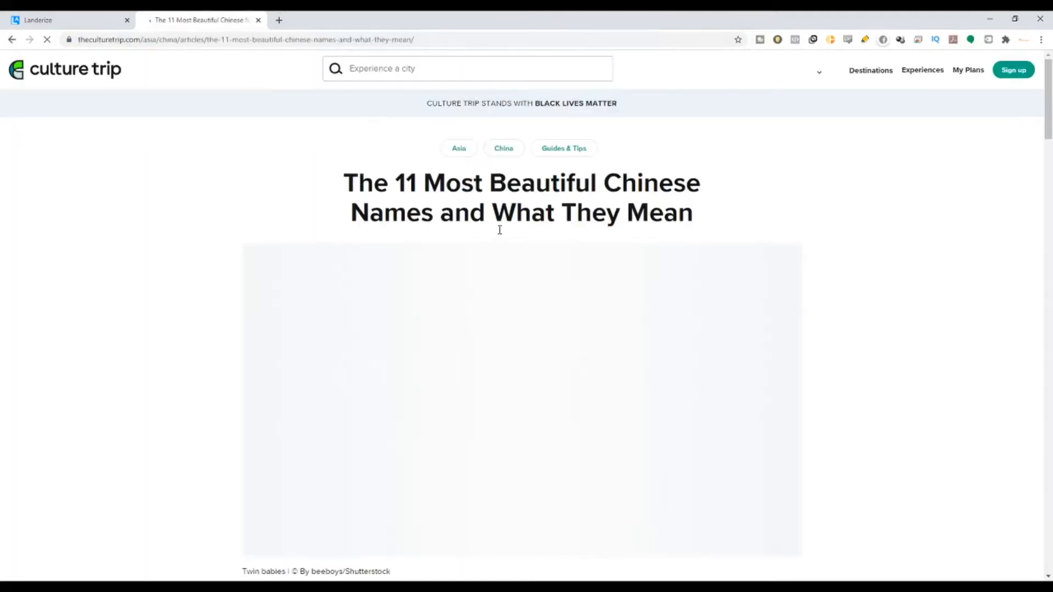
pyautogui.scroll(-9, 499, 229)
pyautogui.moveTo(450, 355)
pyautogui.mouseDown()
pyautogui.moveTo(399, 351)
pyautogui.moveTo(442, 355)
pyautogui.mouseUp()
pyautogui.hotkey('ctrl', 'c')
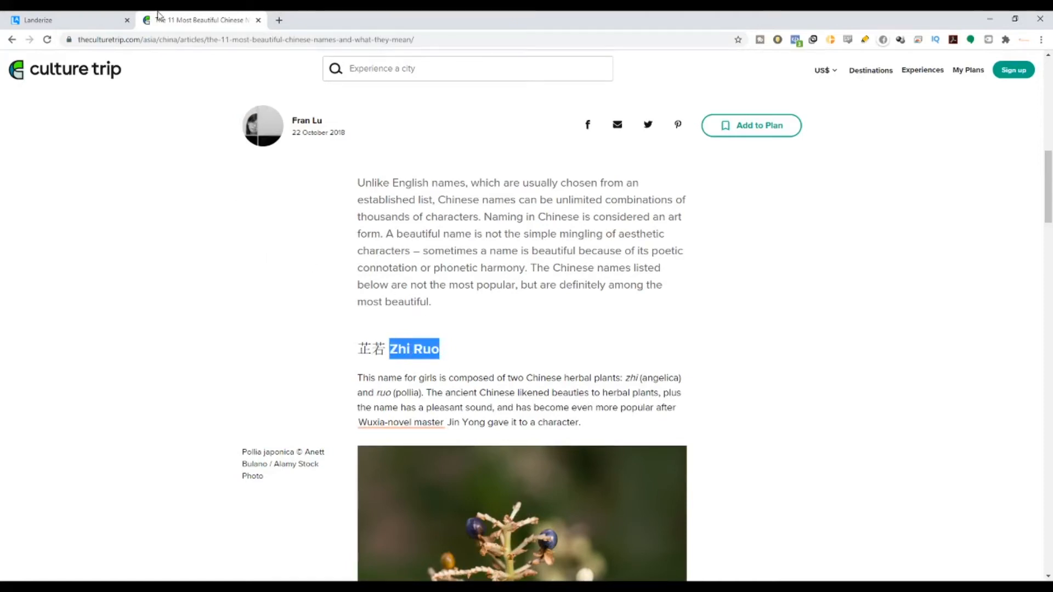
pyautogui.click(110, 20)
pyautogui.moveTo(669, 397)
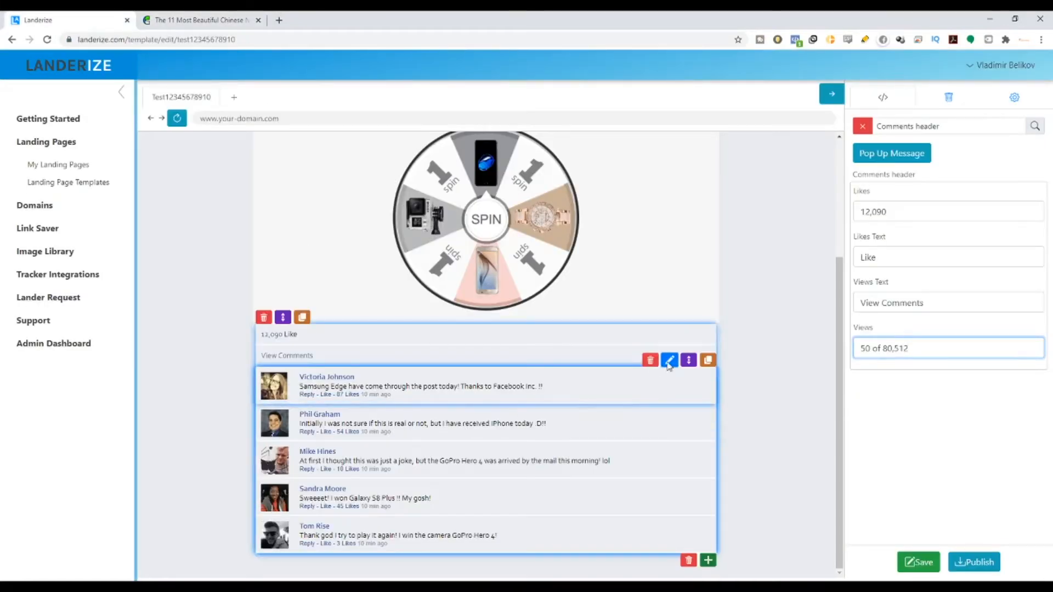
pyautogui.click(669, 365)
pyautogui.hotkey('ctrl', 'a')
pyautogui.hotkey('ctrl', 'v')
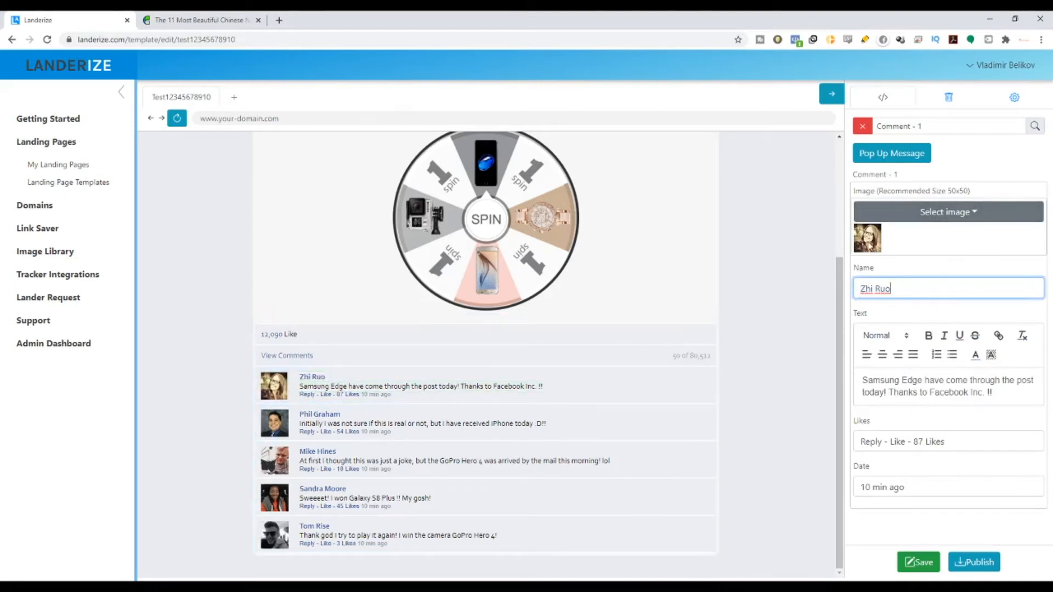
pyautogui.click(279, 20)
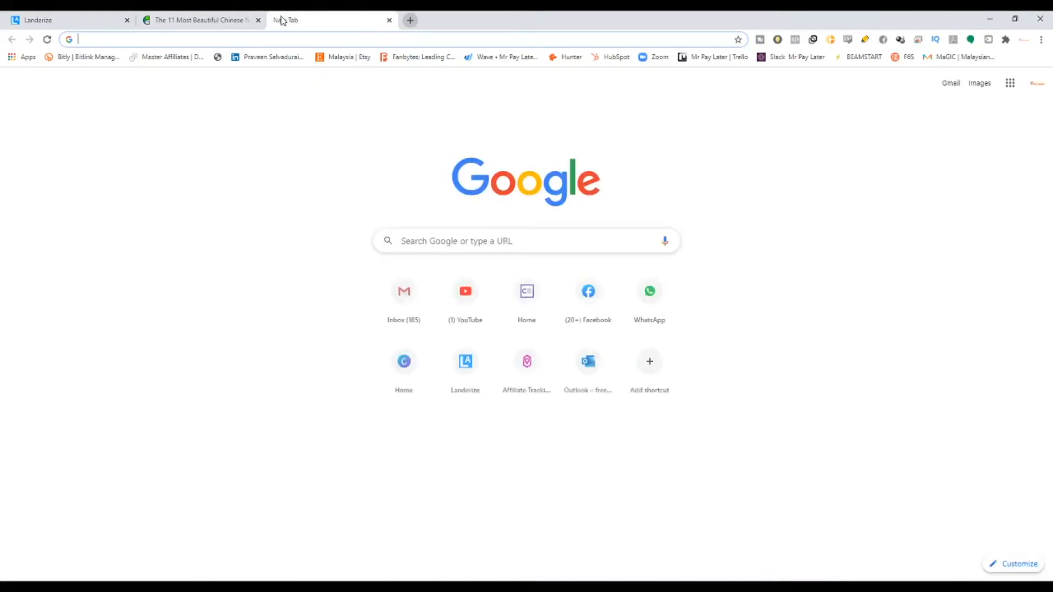
# Step: Search Google Images for 'chinese girl instagram' and save a girl's photo as a .jpg
pyautogui.write('chines')
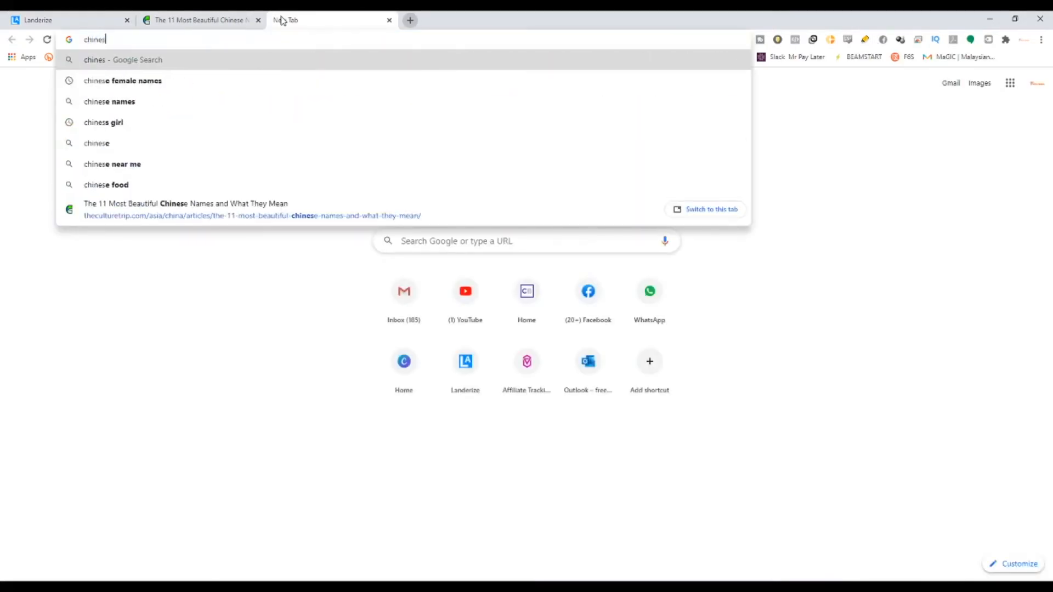
pyautogui.write(' girl insta')
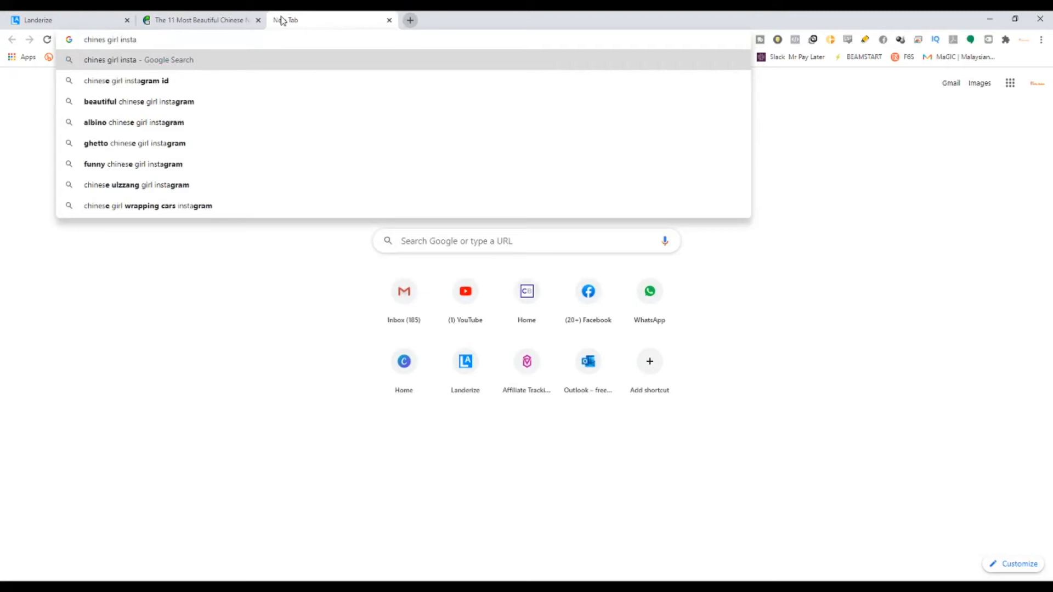
pyautogui.press('Down')
pyautogui.press('Return')
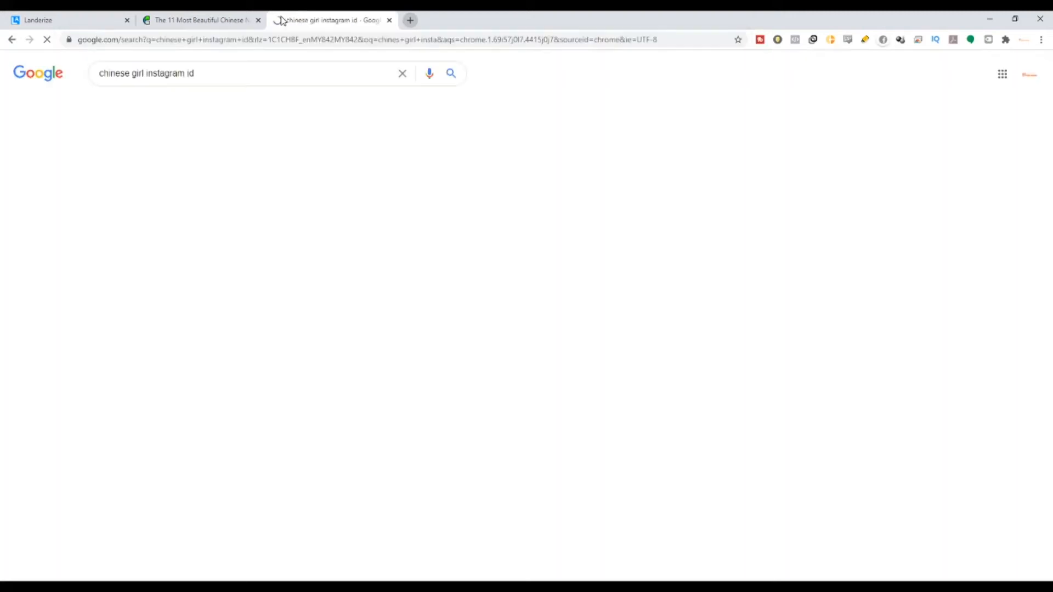
pyautogui.press('BackSpace')
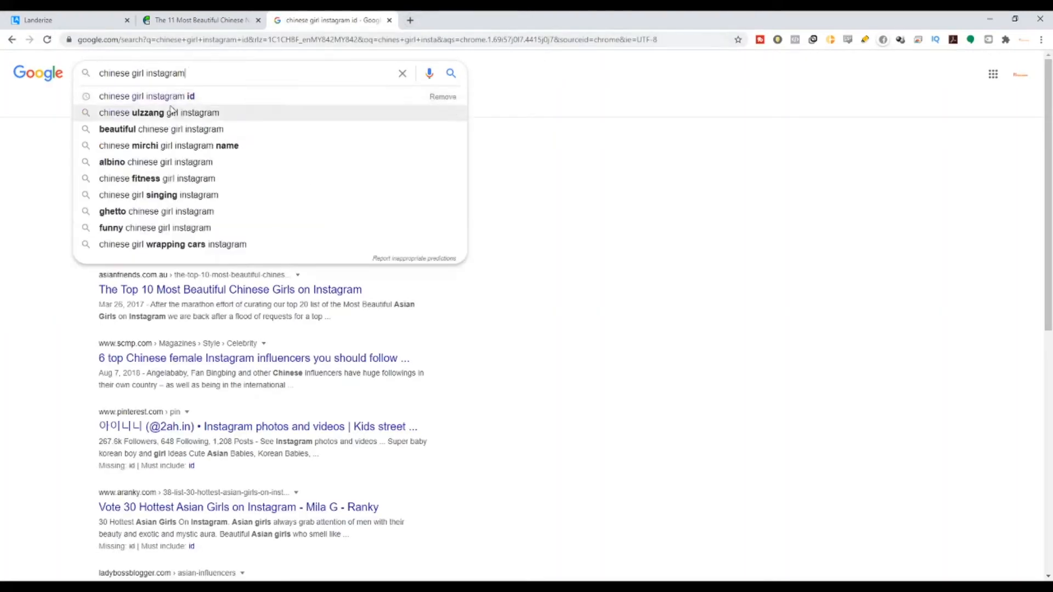
pyautogui.press('Return')
pyautogui.click(160, 110)
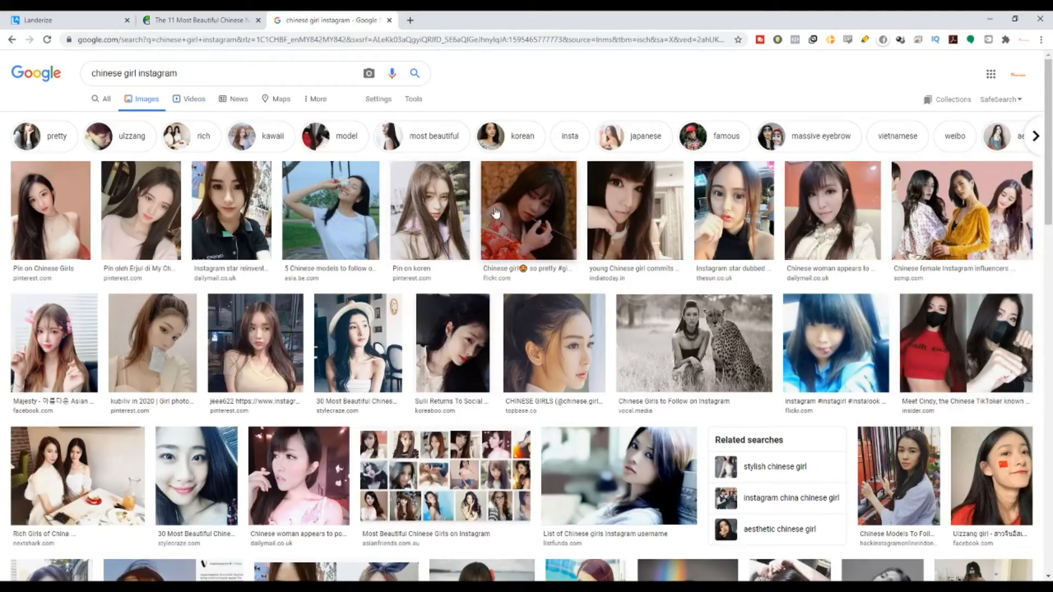
pyautogui.click(435, 194)
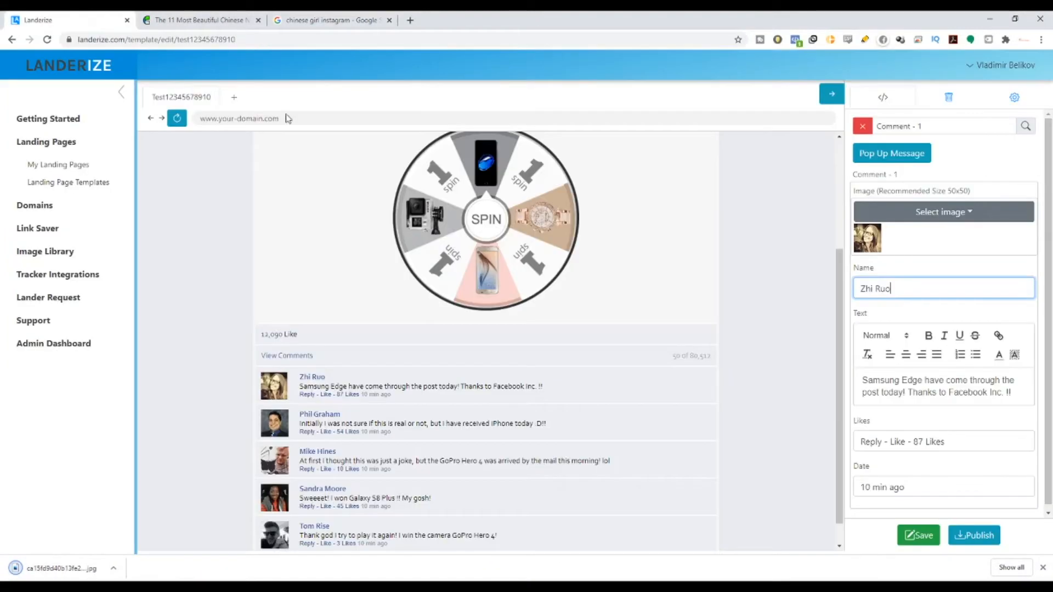
# Step: Set the downloaded jpg as Comment 1's avatar, noting the recommended 50x50 size
pyautogui.click(968, 220)
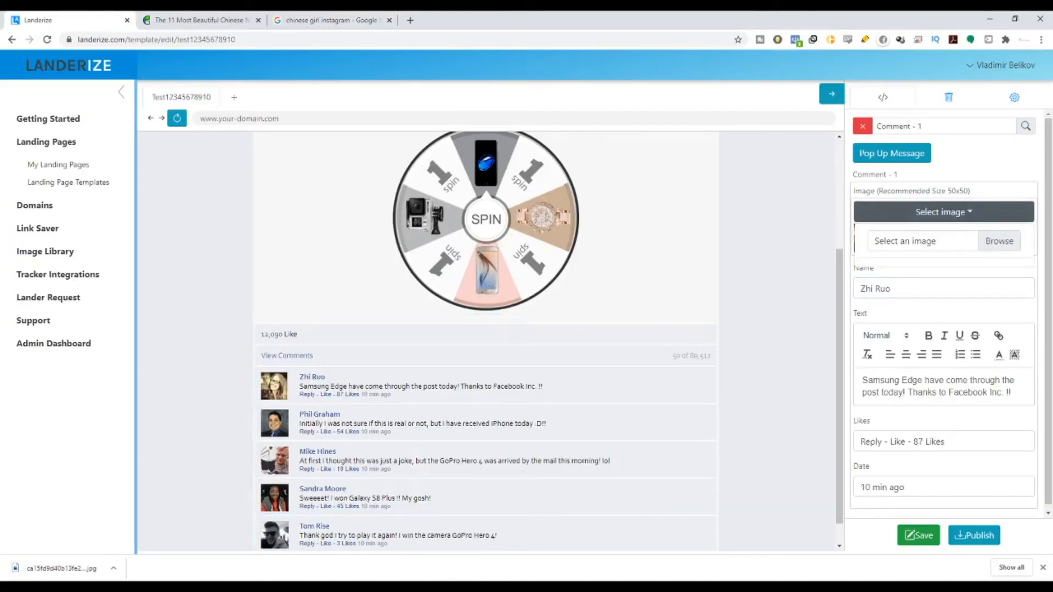
pyautogui.click(987, 242)
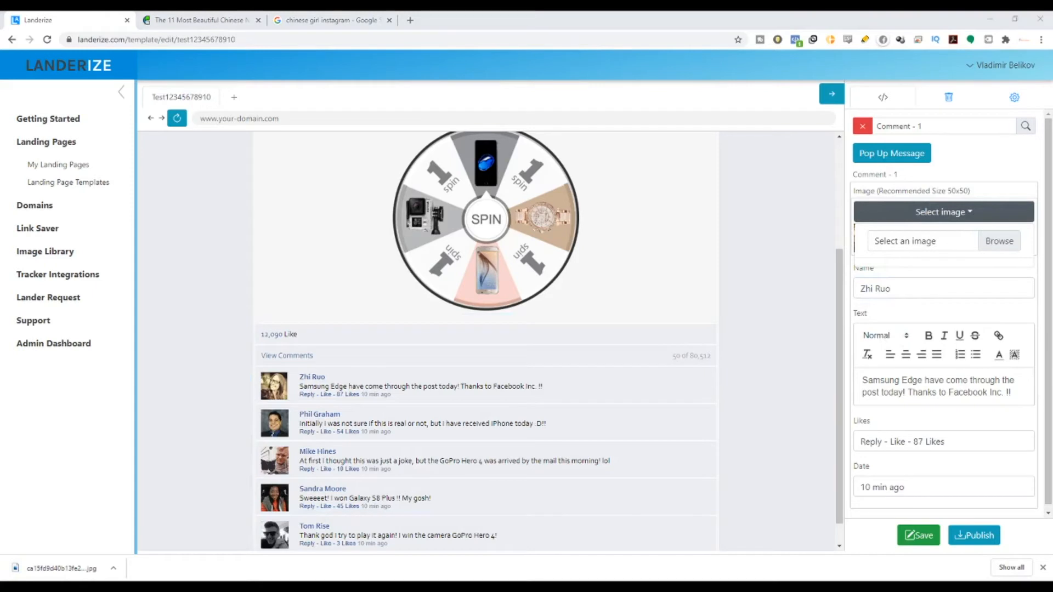
pyautogui.click(995, 242)
pyautogui.click(968, 442)
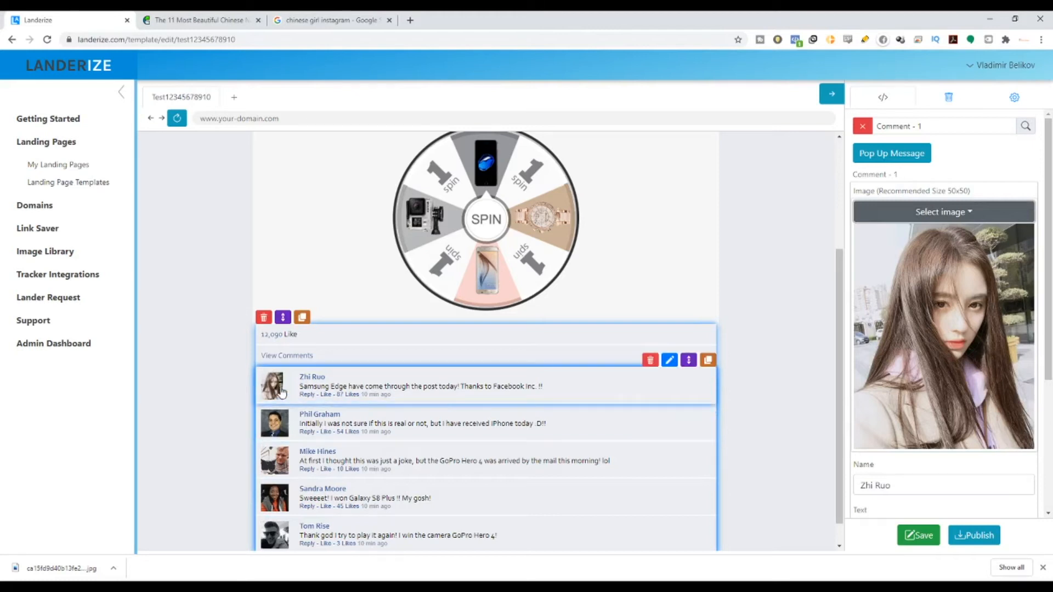
pyautogui.moveTo(952, 195); pyautogui.dragTo(966, 192)
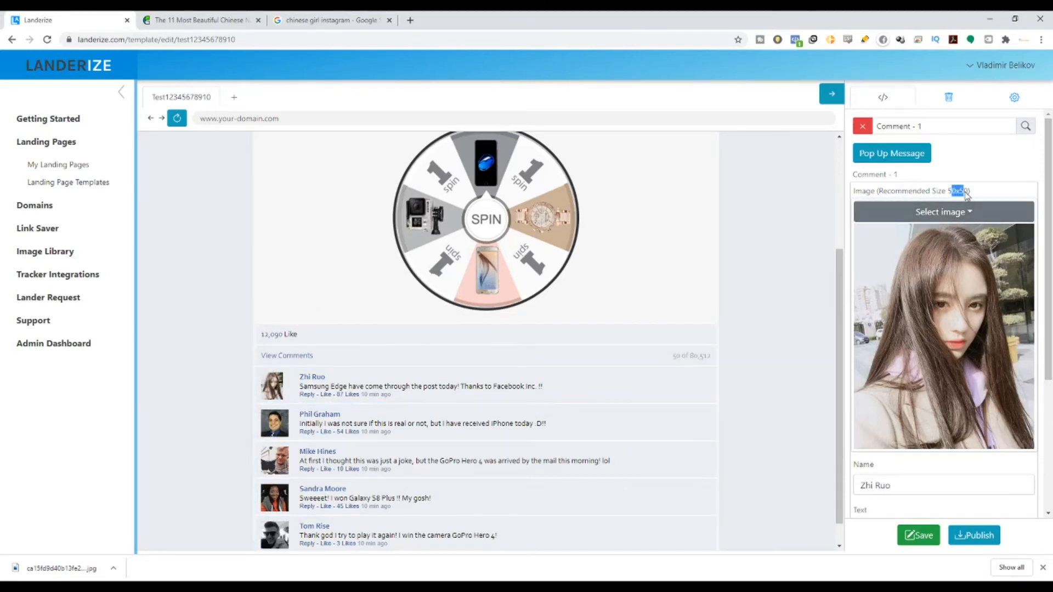
# Step: Create a new 50 × 50 px custom-dimension design on Canva
pyautogui.click(411, 20)
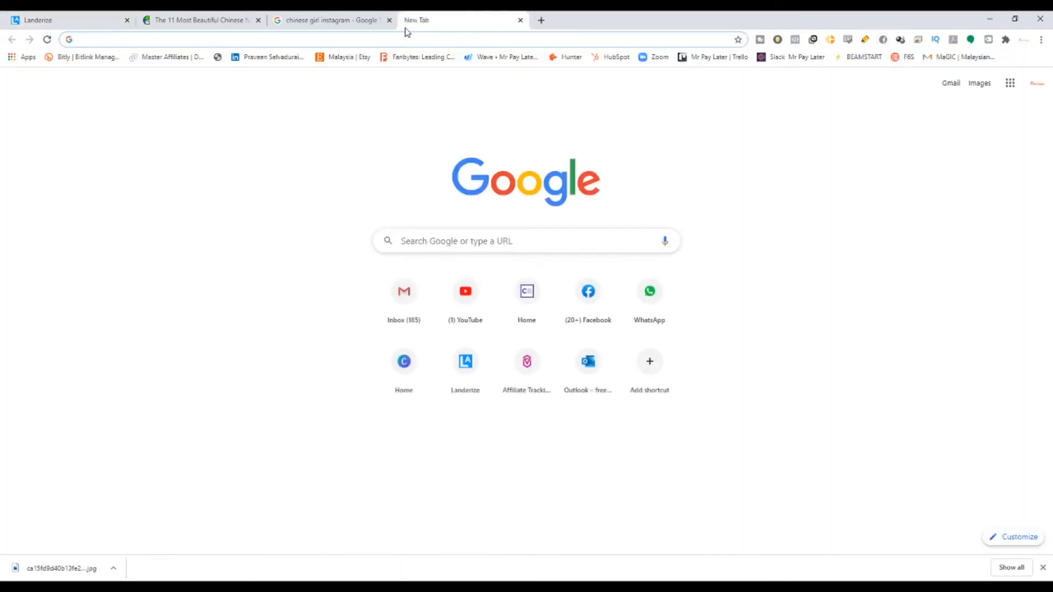
pyautogui.write('canva')
pyautogui.press('Return')
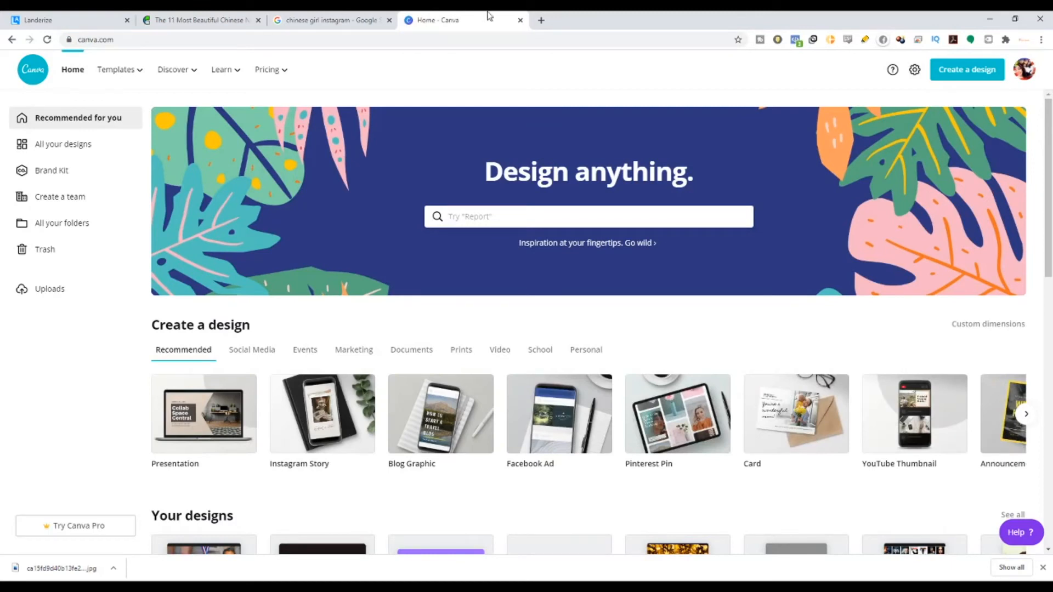
pyautogui.click(988, 71)
pyautogui.click(889, 125)
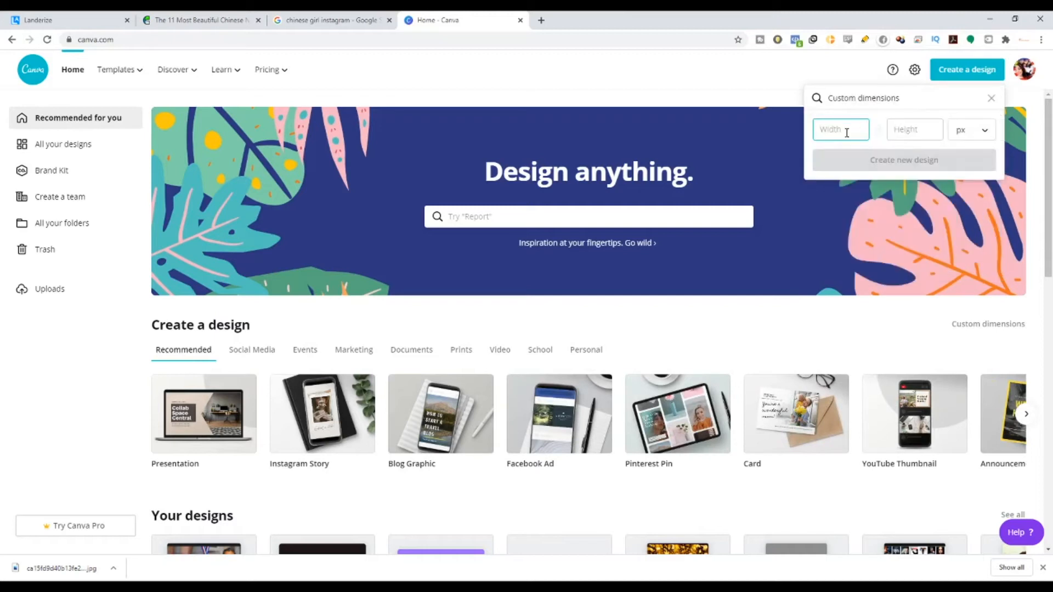
pyautogui.write('505')
pyautogui.press('BackSpace')
pyautogui.press('Tab')
pyautogui.write('50')
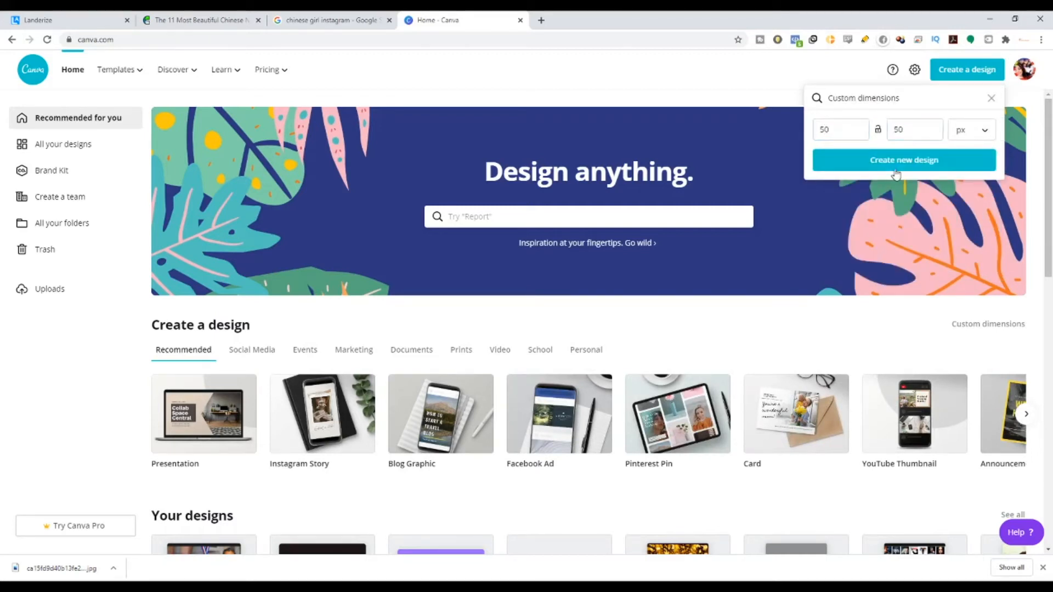
pyautogui.click(895, 169)
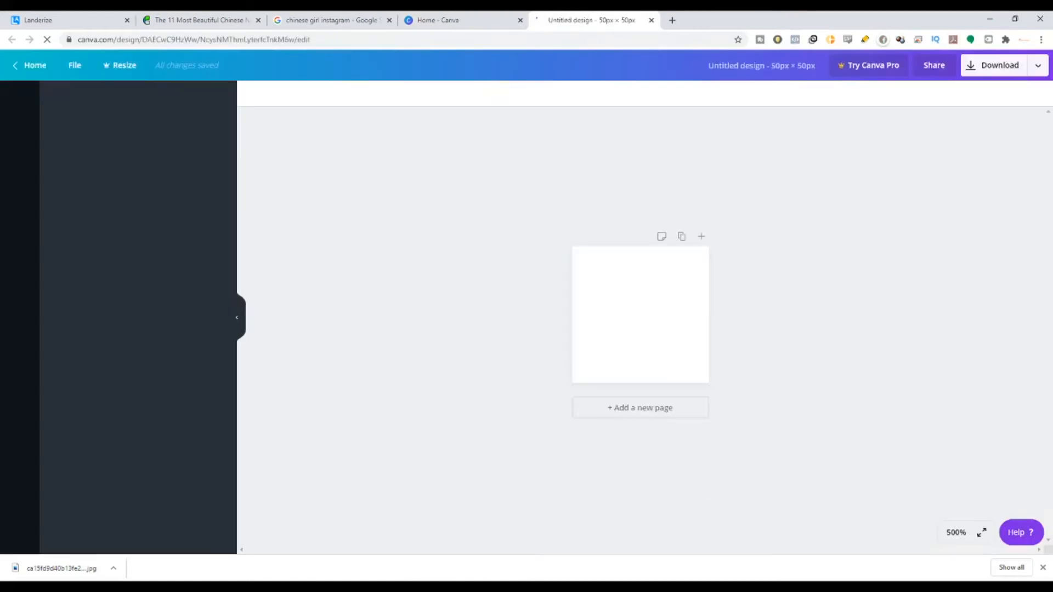
# Step: Upload the girl's photo, stretch it to fill the page and open the download options
pyautogui.click(15, 144)
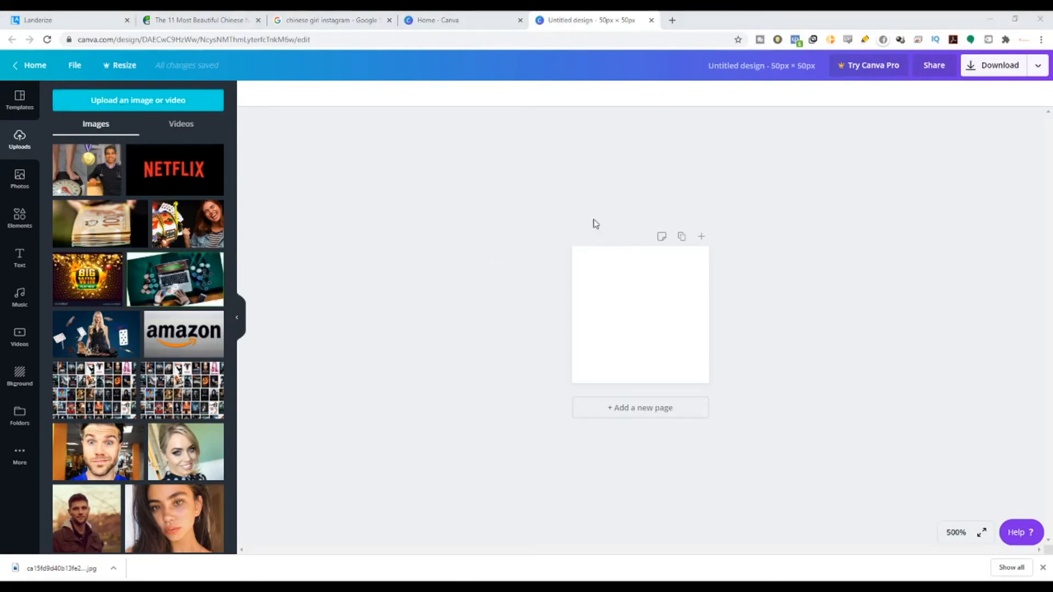
pyautogui.doubleClick(658, 265)
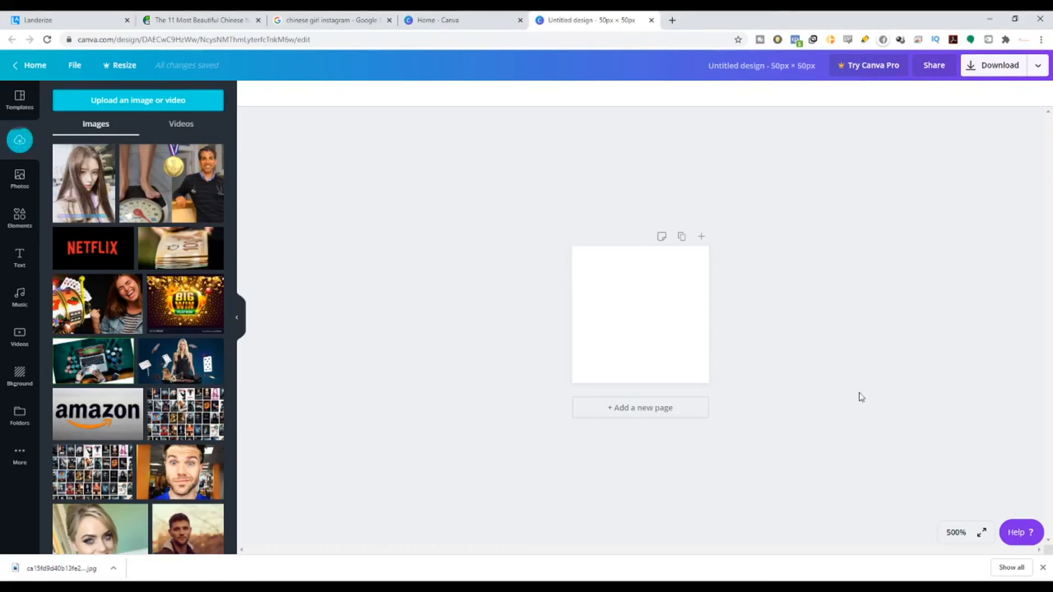
pyautogui.moveTo(95, 204); pyautogui.dragTo(583, 272)
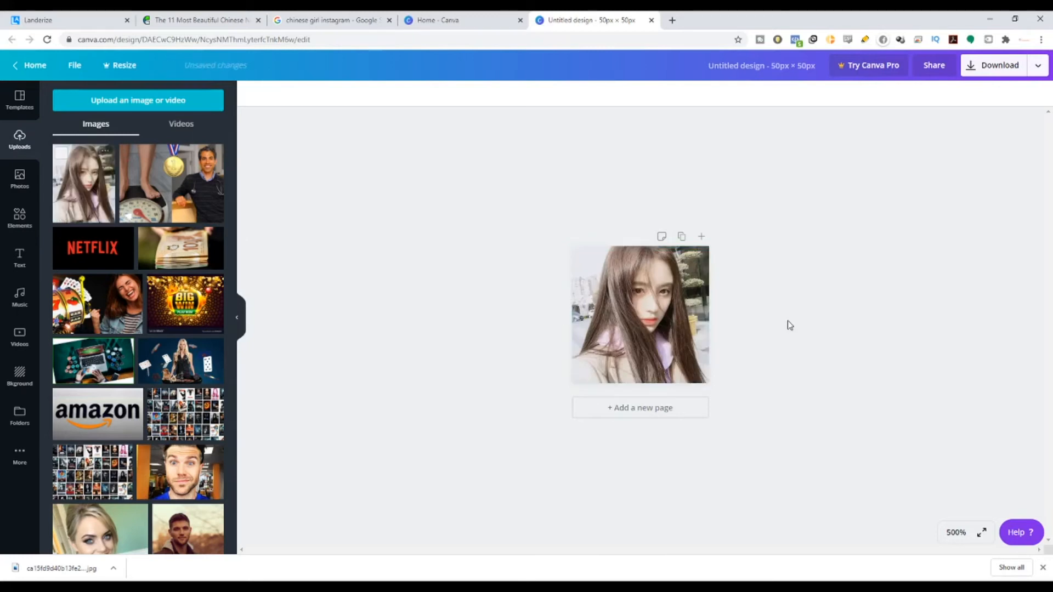
pyautogui.click(998, 68)
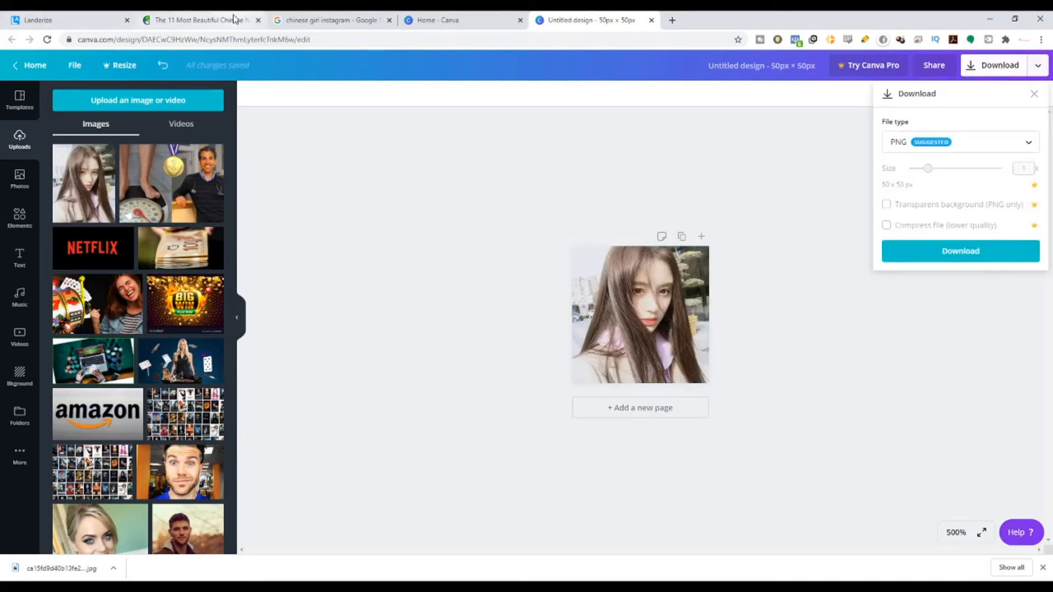
pyautogui.click(78, 19)
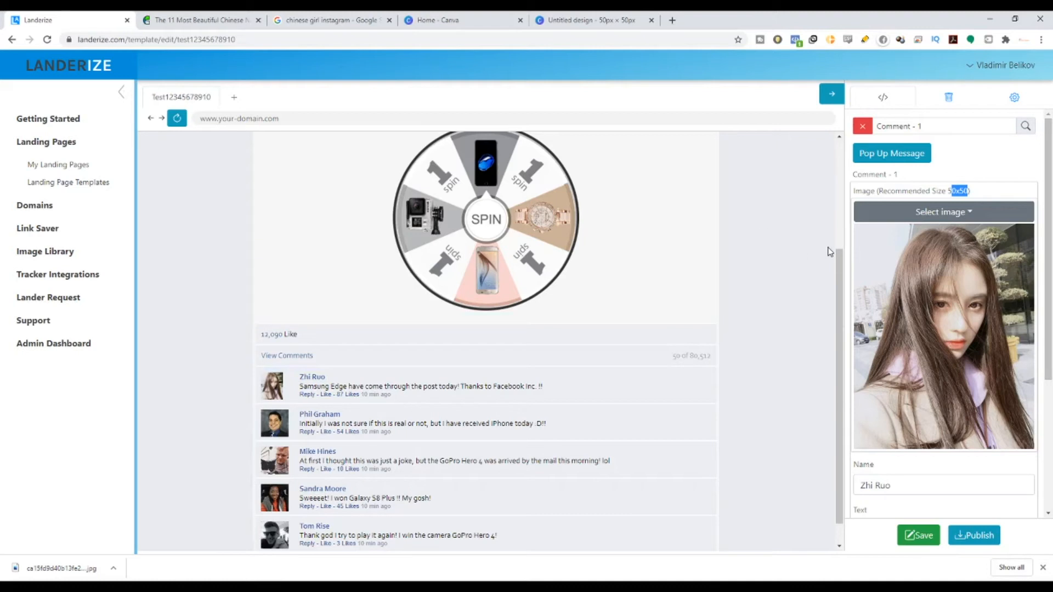
# Step: Scroll the lander preview back up to the WELCOME banner and 'Lucky Vistor' prize text
pyautogui.scroll(-1, 753, 360)
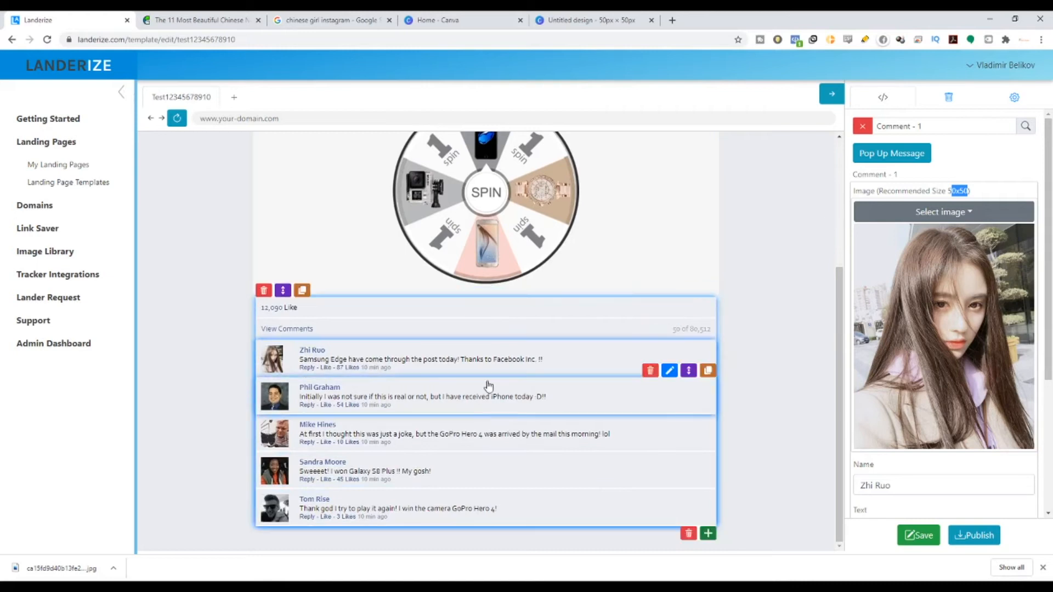
pyautogui.scroll(5, 430, 369)
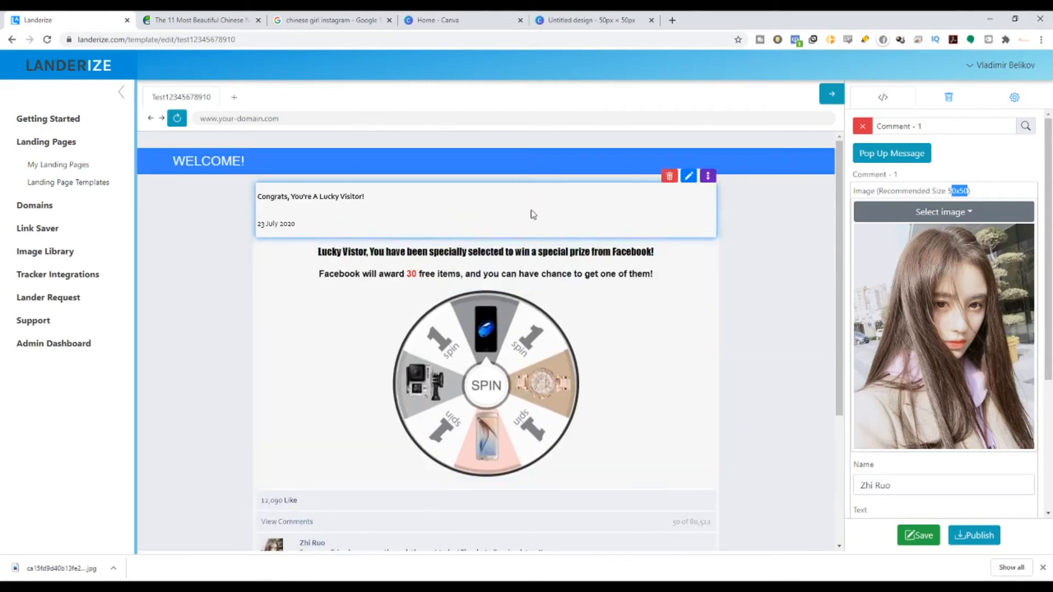
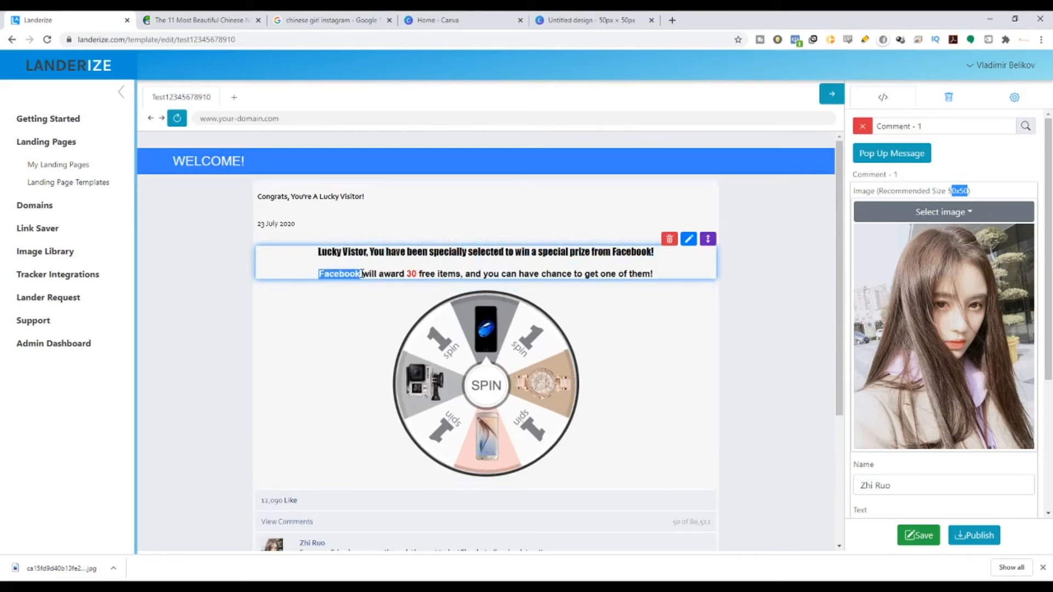
pyautogui.scroll(-5, 482, 352)
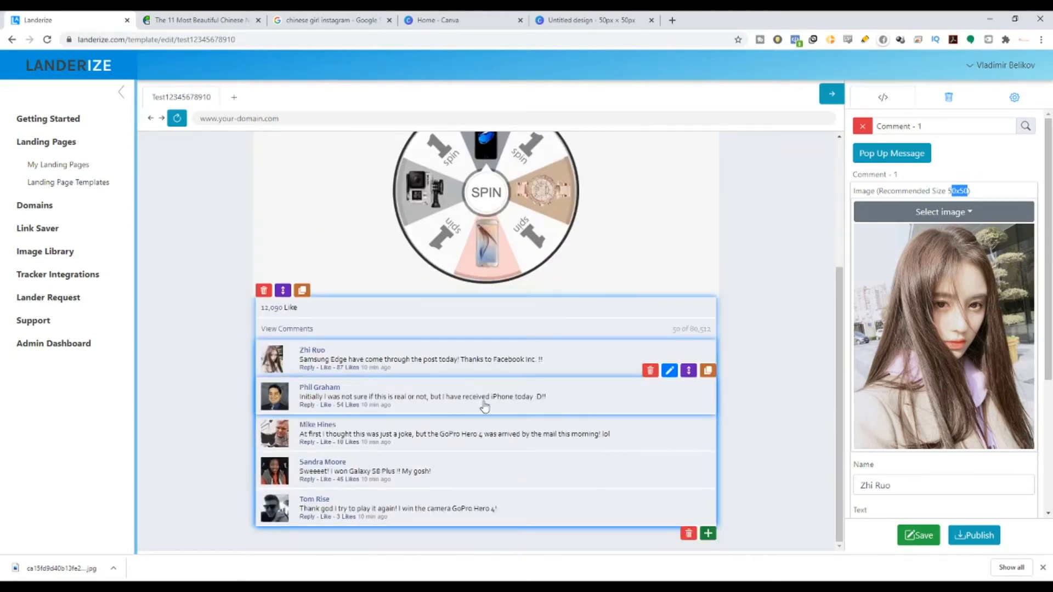
pyautogui.doubleClick(496, 363)
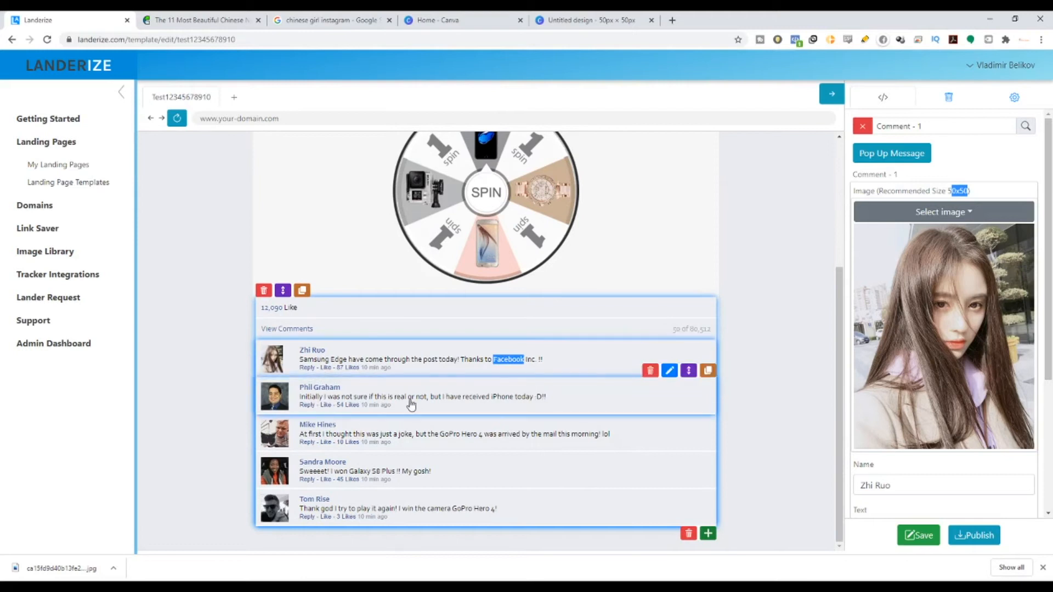
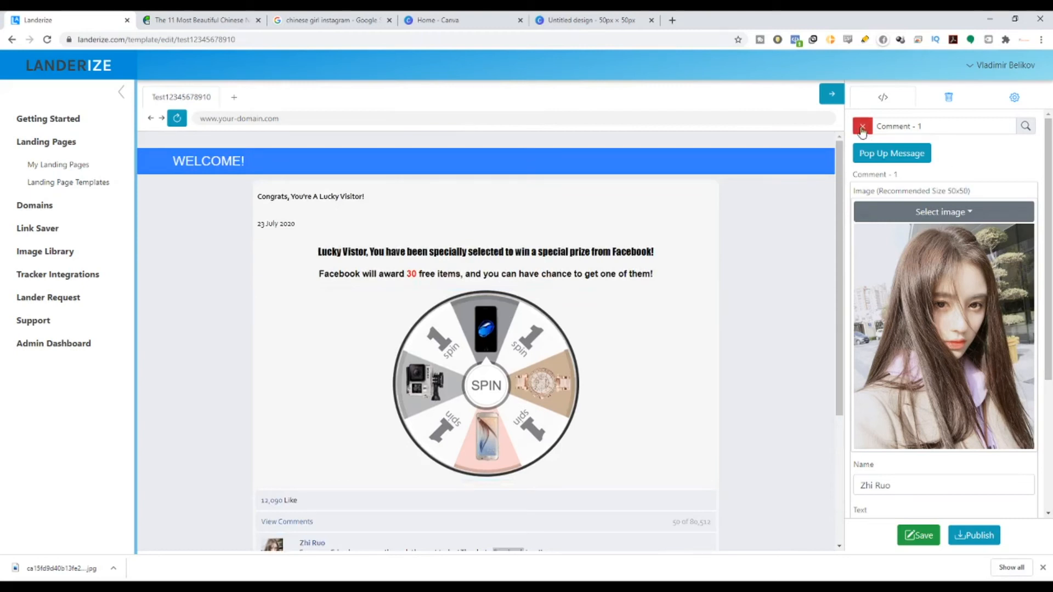
# Step: Close the Comment - 1 photo and name editor to return to the page-wide settings
pyautogui.click(862, 128)
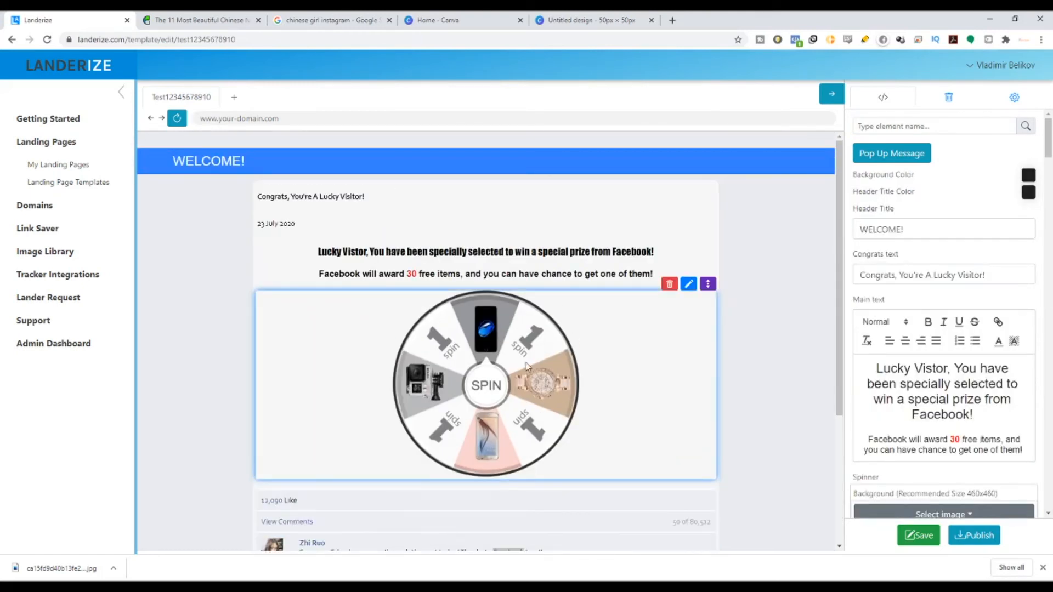
pyautogui.scroll(-1, 518, 402)
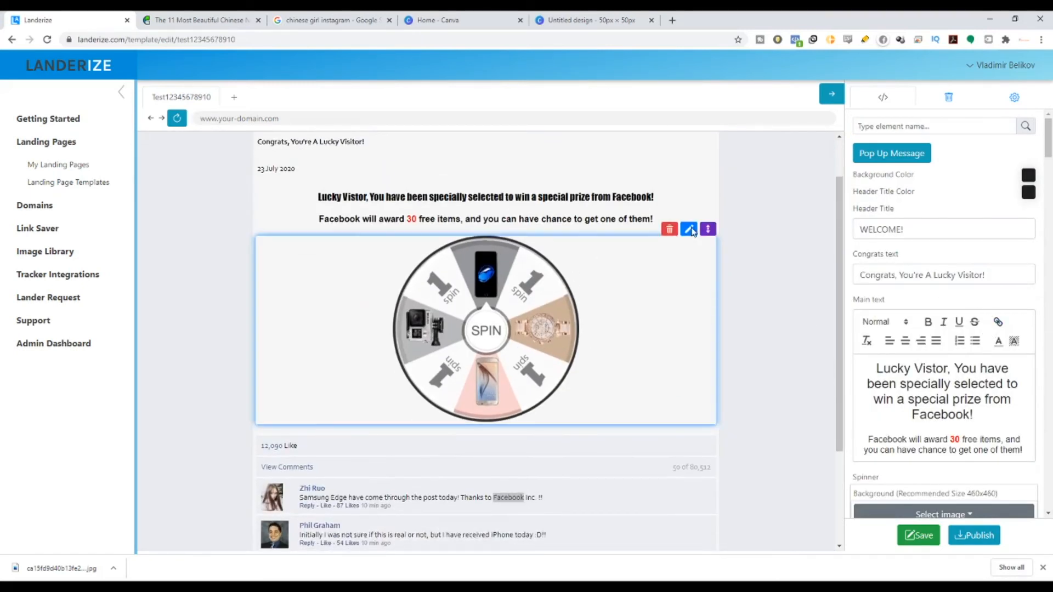
# Step: Open the spinner's image settings and review the Background, Product, Spin and Win images
pyautogui.click(683, 232)
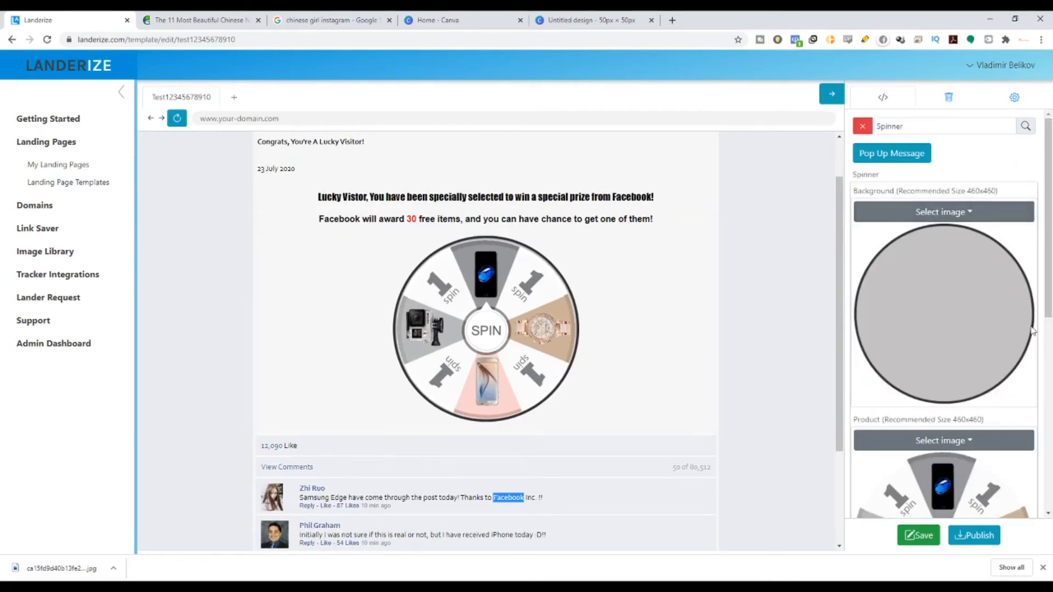
pyautogui.scroll(-3, 914, 247)
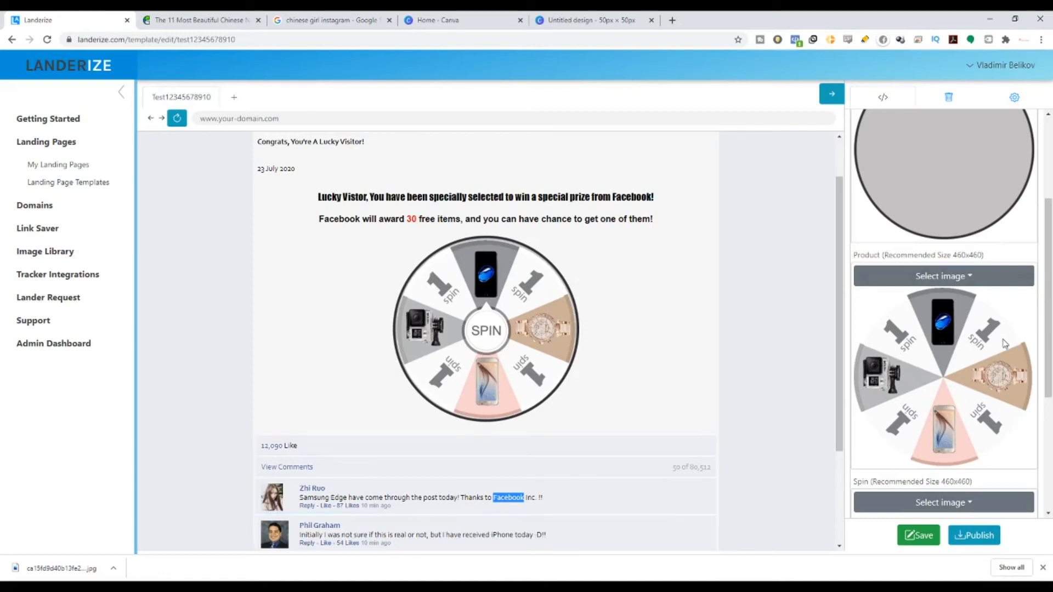
pyautogui.scroll(-4, 947, 447)
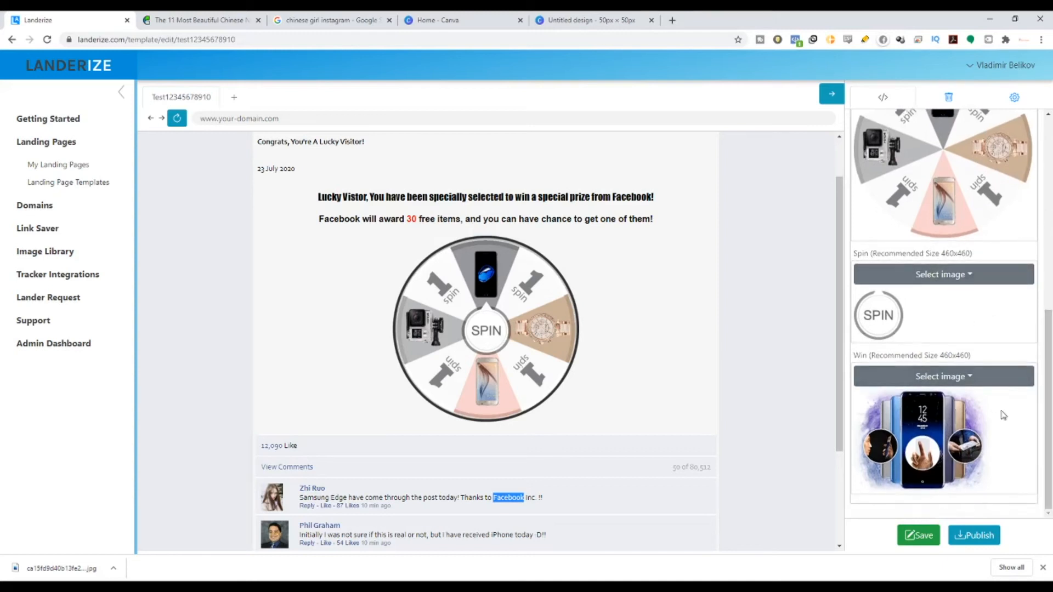
pyautogui.moveTo(853, 356); pyautogui.dragTo(969, 357)
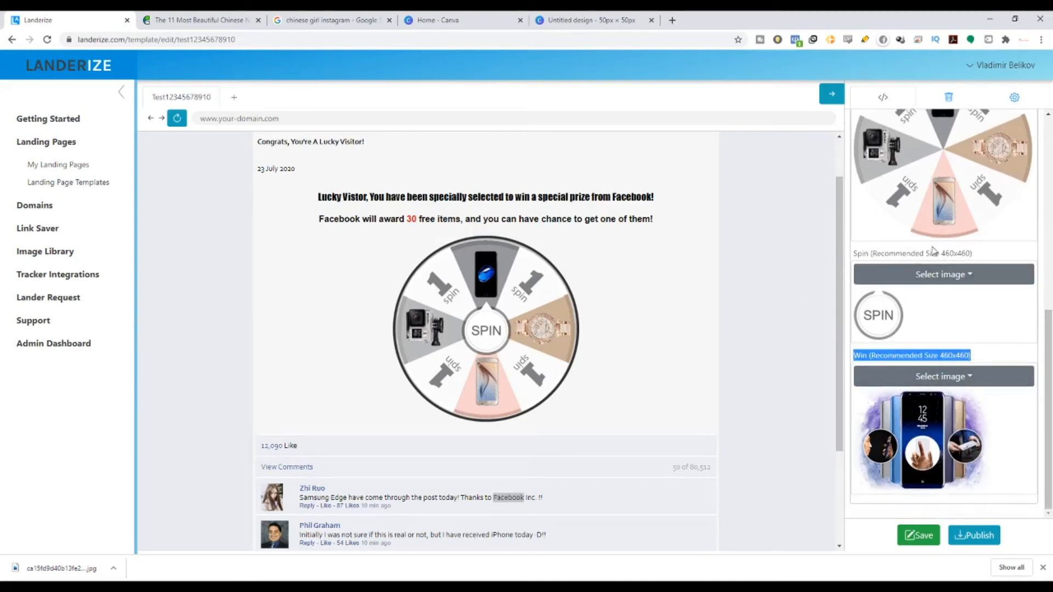
# Step: Test-spin the wheel and open the Good Luck popup's Modal 2 editor
pyautogui.click(487, 336)
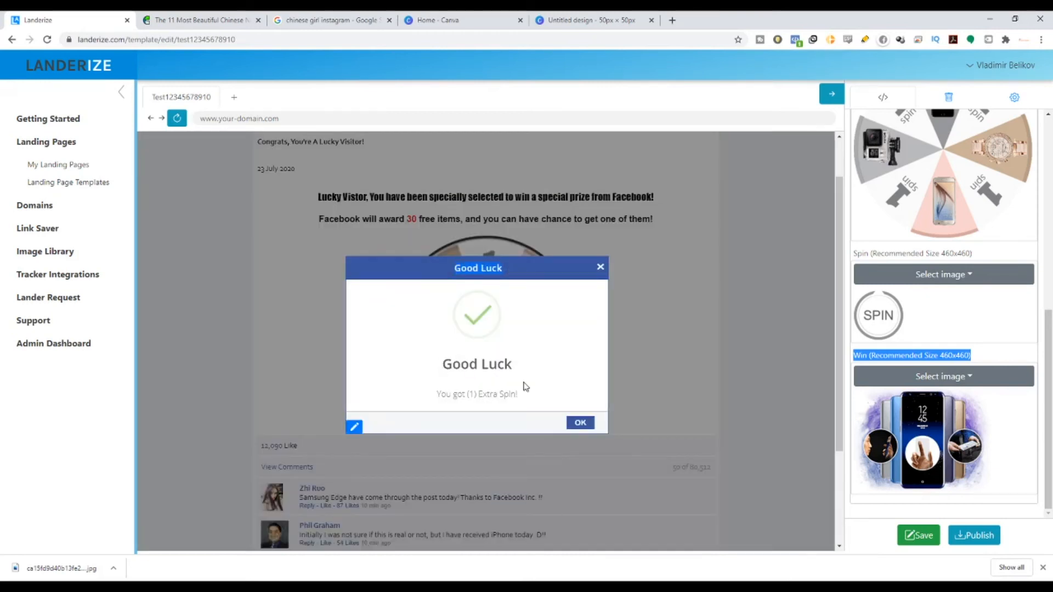
pyautogui.click(355, 428)
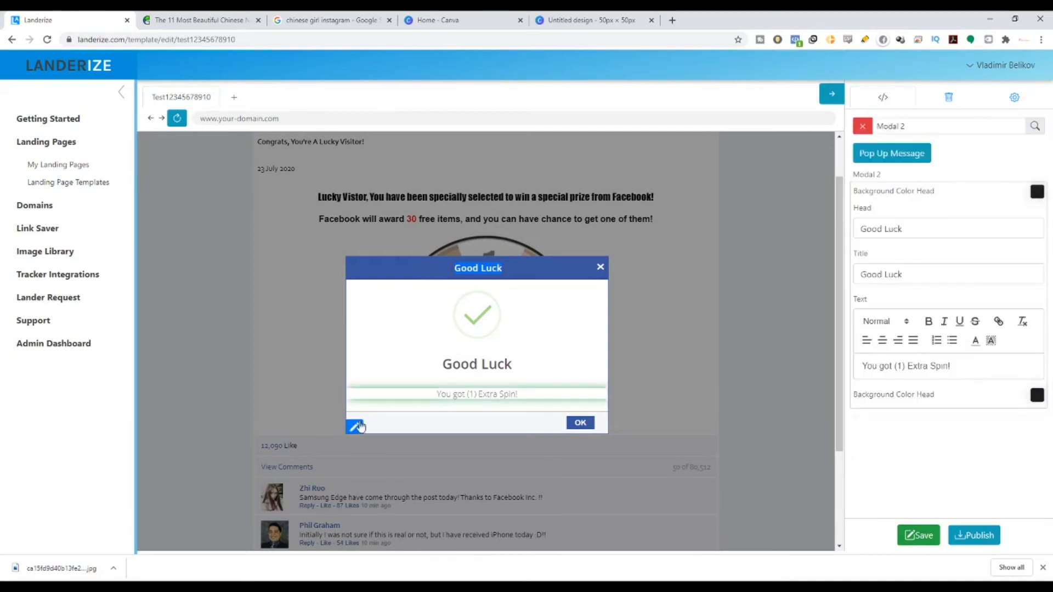
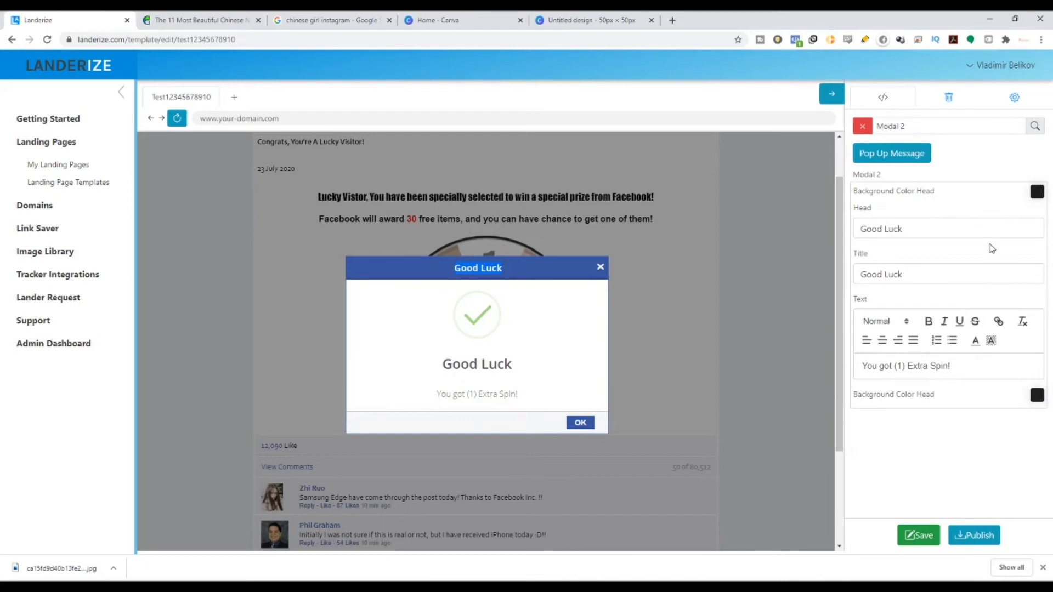
# Step: Set the Modal 2 Background Color Head to dark grey #565656 instead of blue
pyautogui.click(1037, 192)
pyautogui.moveTo(931, 230); pyautogui.dragTo(910, 217)
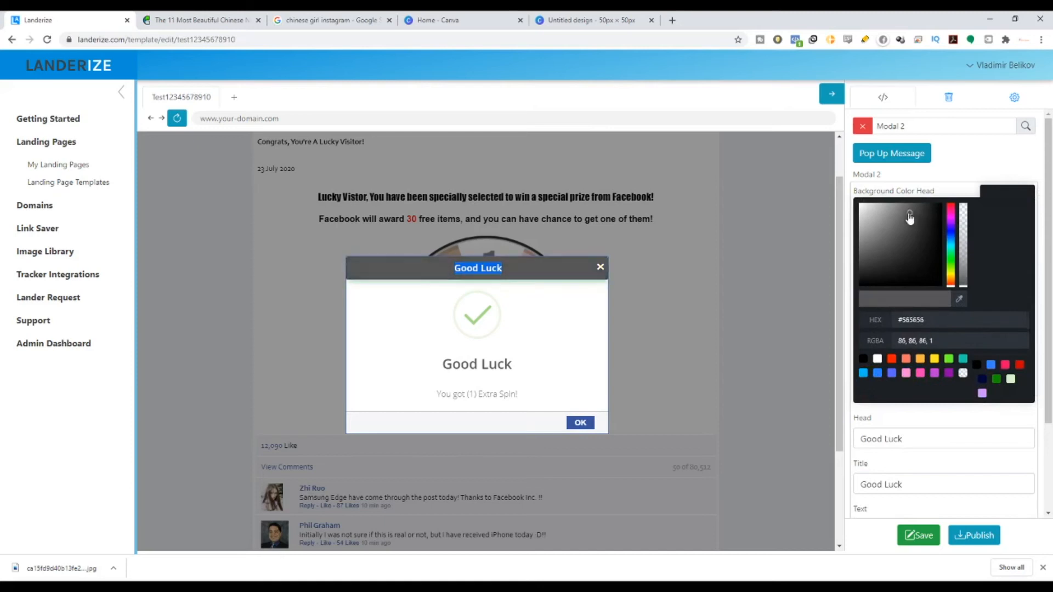
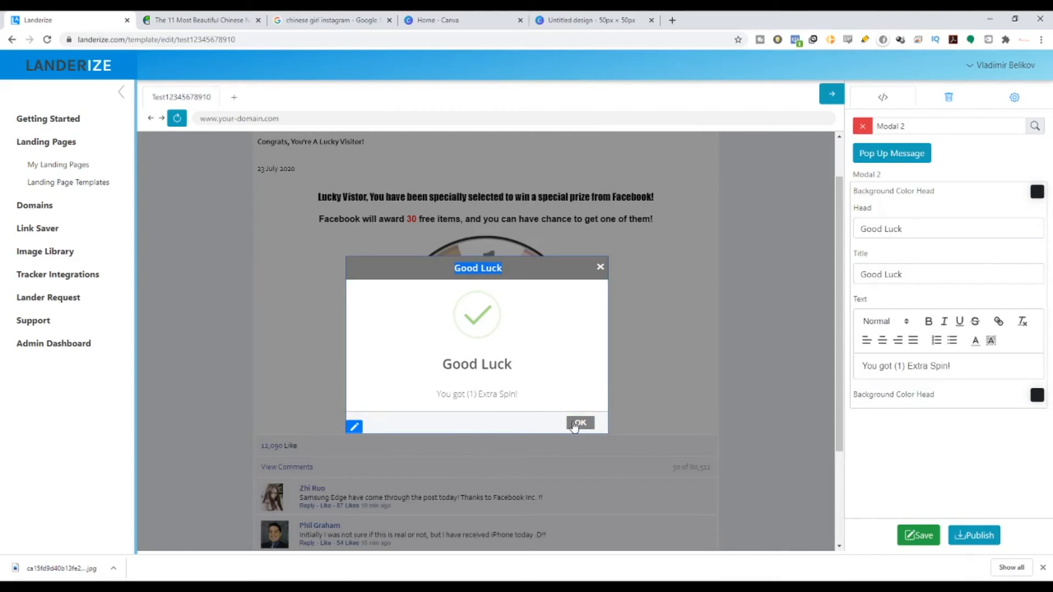
# Step: Dismiss the Good Luck result popup and spin the prize wheel to test it
pyautogui.click(576, 425)
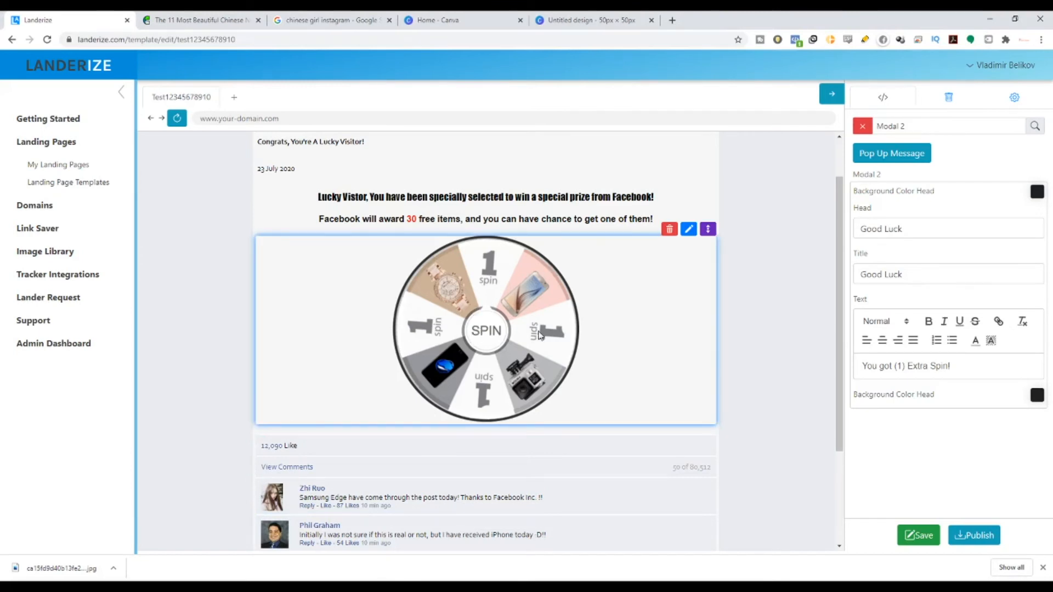
pyautogui.click(488, 339)
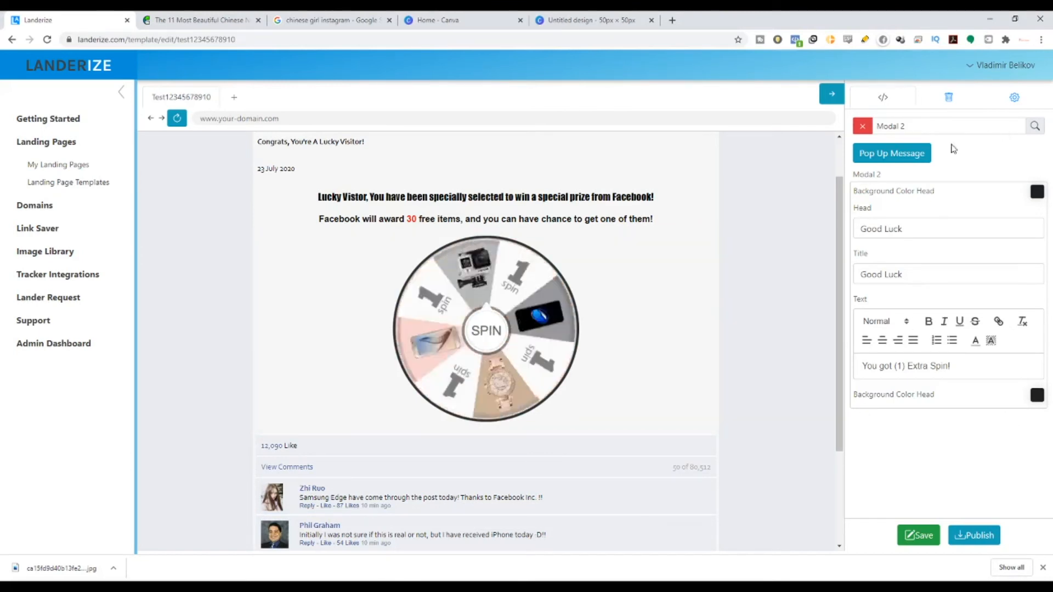
# Step: Close Modal 2 settings, highlight 'Galaxy S8 Plus' in the Congratulations popup, and edit that popup
pyautogui.click(862, 126)
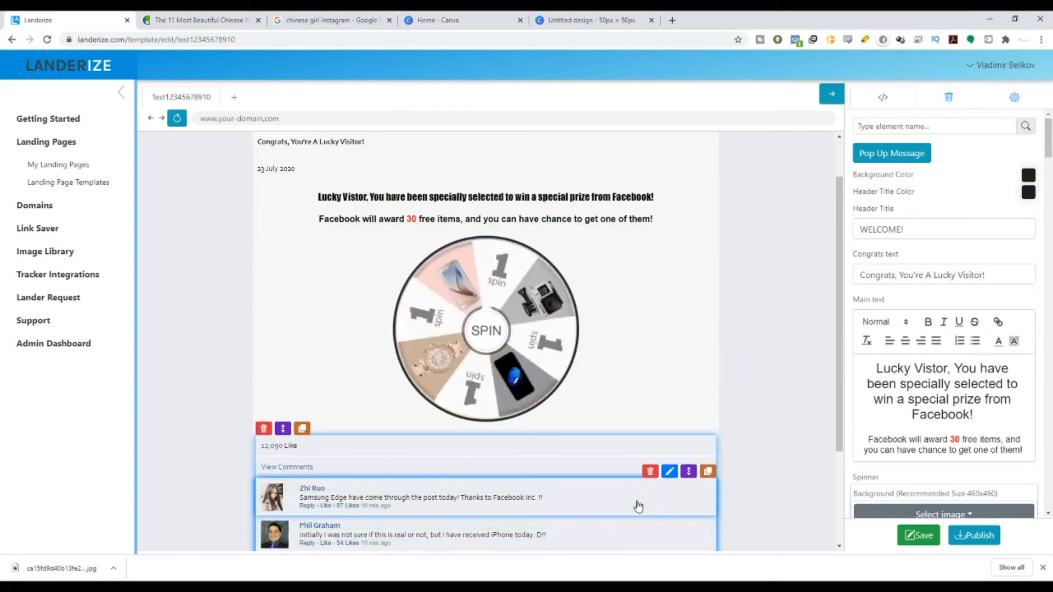
pyautogui.scroll(-4, 868, 406)
pyautogui.scroll(-3, 868, 406)
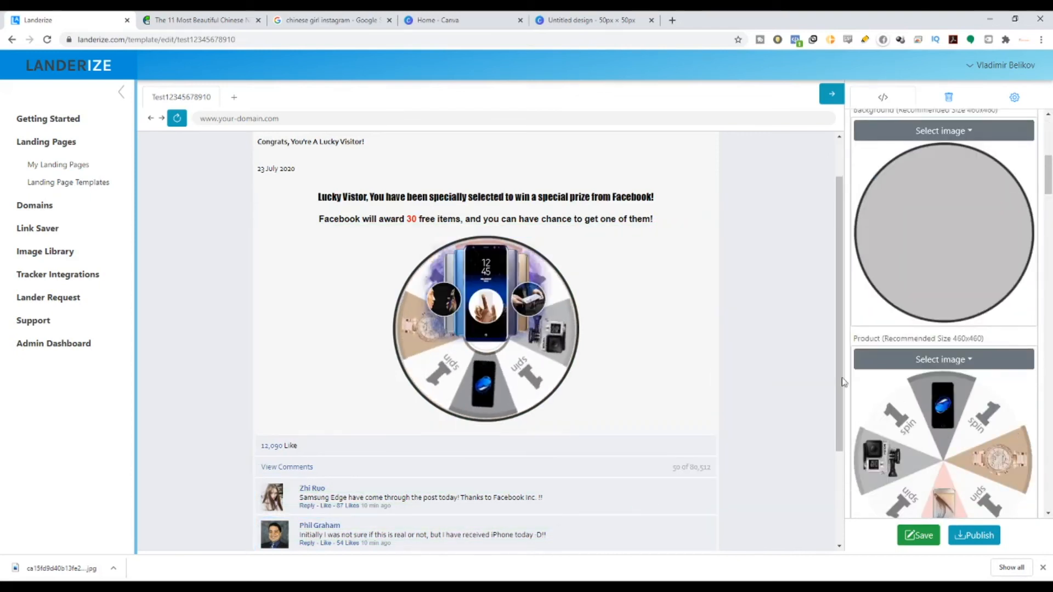
pyautogui.scroll(-1, 893, 409)
pyautogui.scroll(-2, 892, 408)
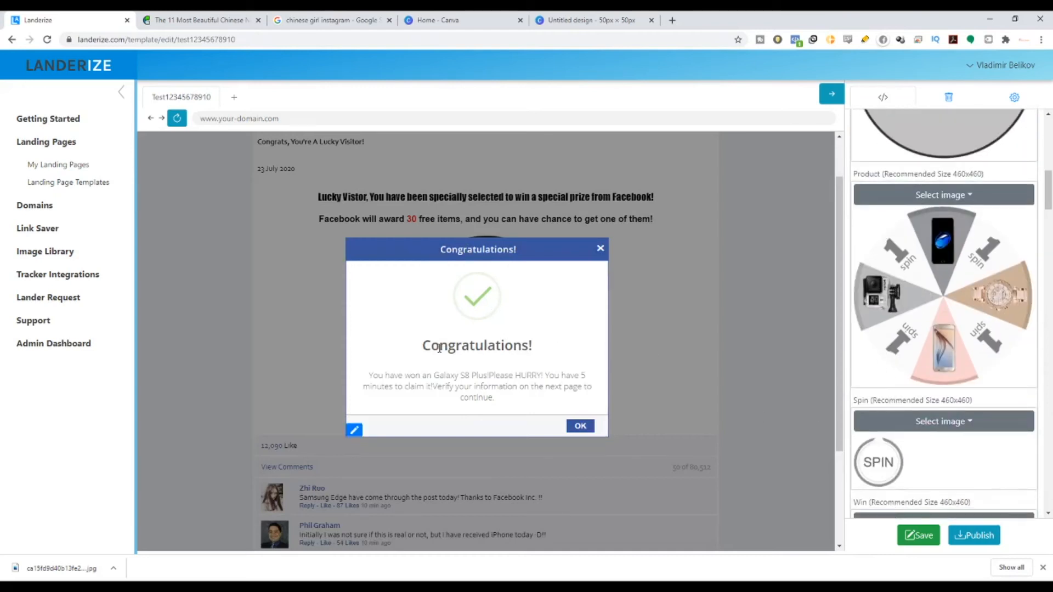
pyautogui.moveTo(377, 377); pyautogui.dragTo(488, 378)
pyautogui.click(354, 429)
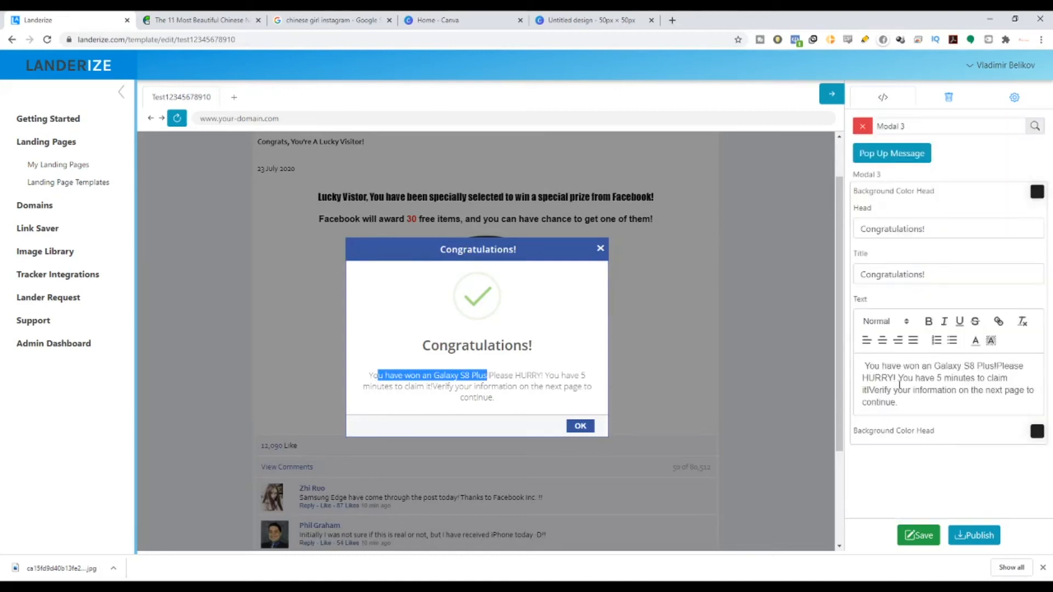
# Step: Run a Google search for 'latest galaxy phone' in a new Chrome tab
pyautogui.click(677, 24)
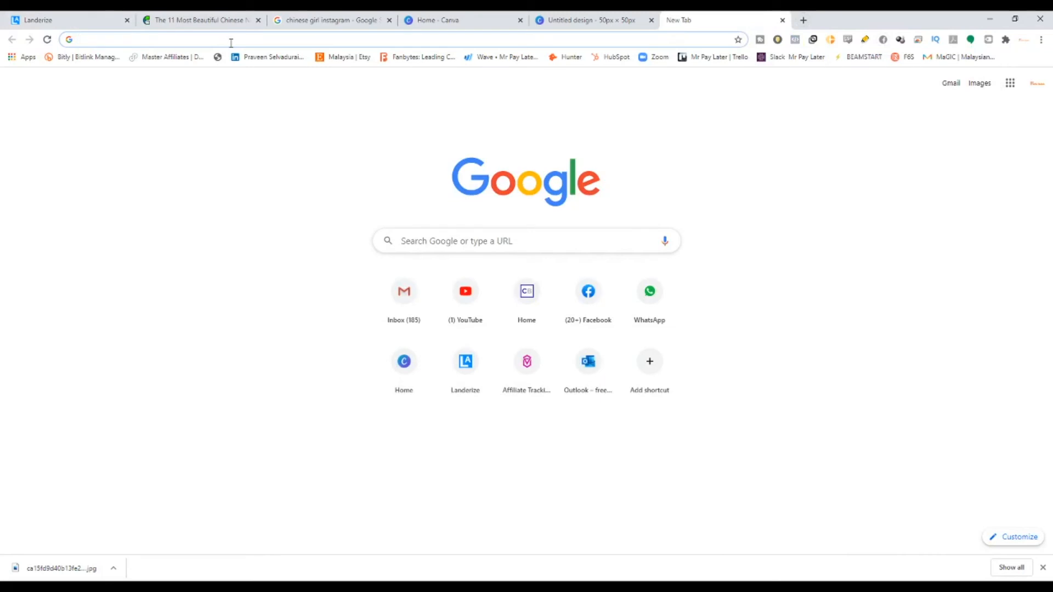
pyautogui.write('LATEST GALAXZ')
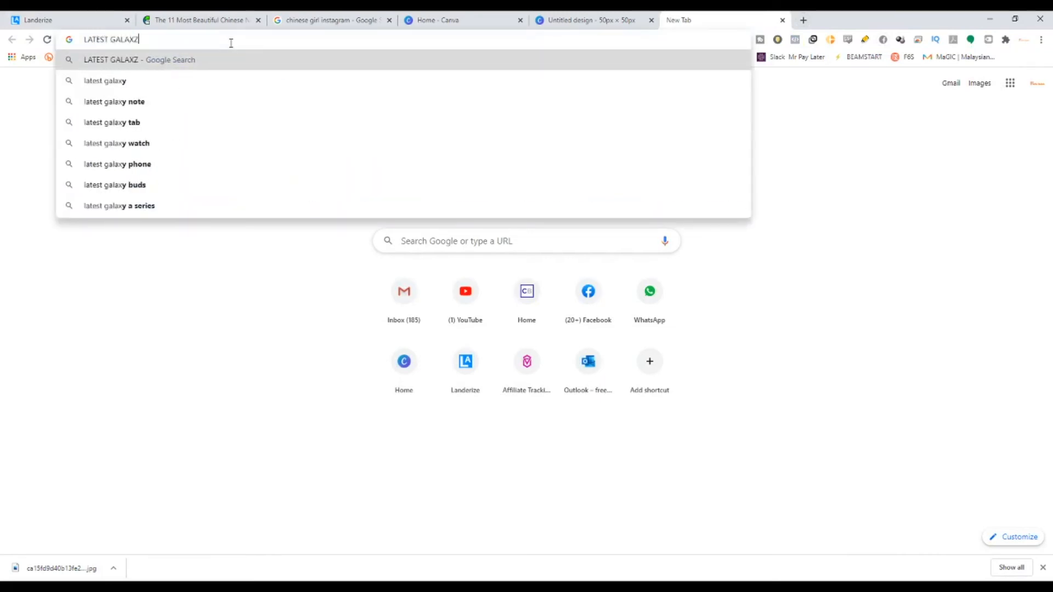
pyautogui.press('BackSpace')
pyautogui.write('Y PHONE')
pyautogui.press('Return')
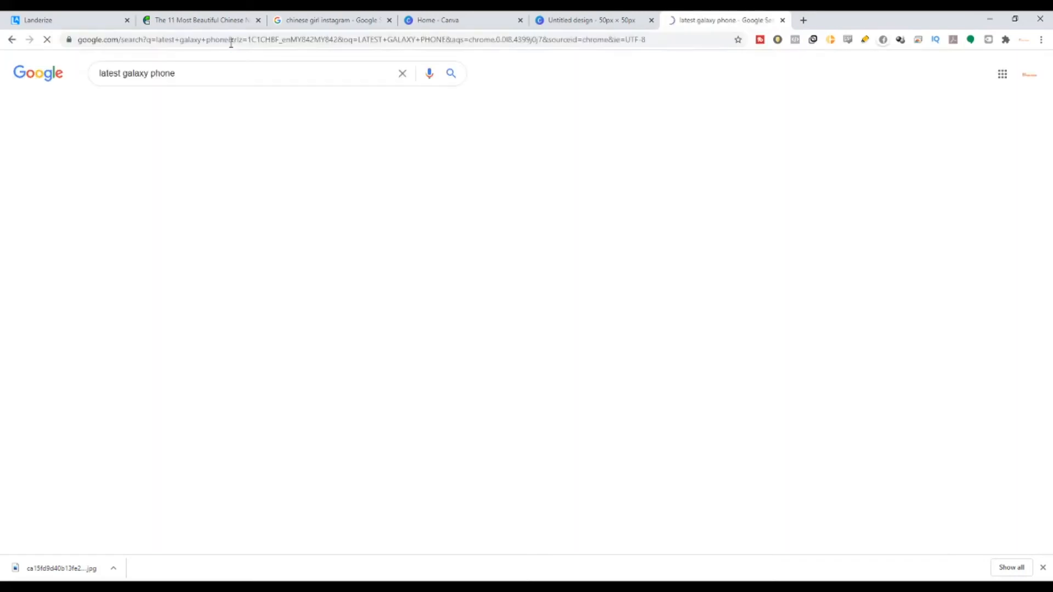
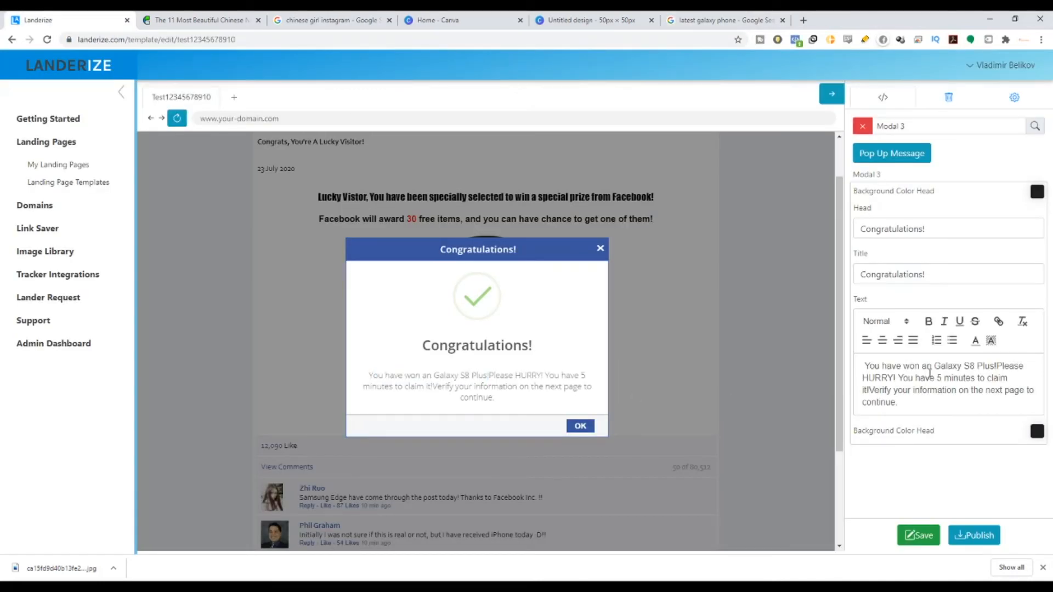
# Step: In the Congratulations popup text, replace 'S8' with the Note 10 model name
pyautogui.doubleClick(969, 365)
# Step: Finish entering 'Note 10' in the popup message and delete 'Plus' so it reads 'Galaxy Note 10'
pyautogui.write('nOT 10')
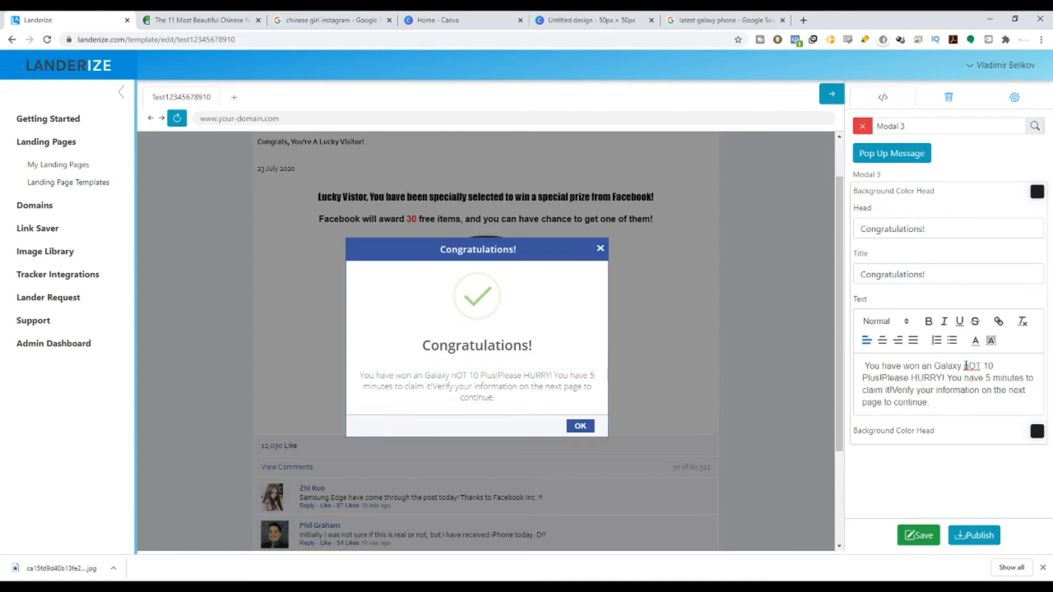
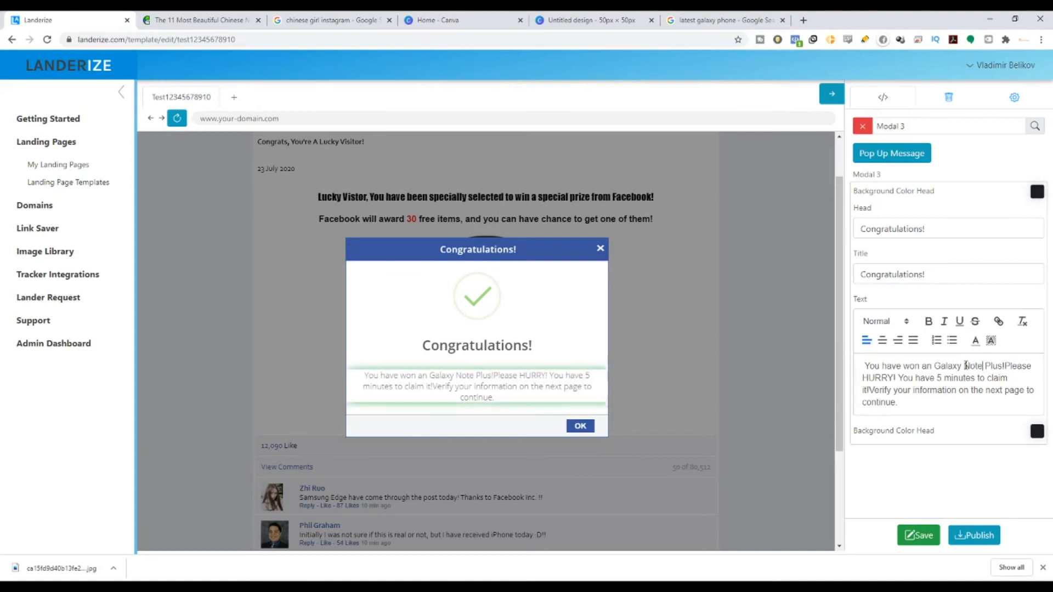
# Step: In the Congratulations popup text, replace 'S8' with the Note 10 model name
# Step: Finish entering 'Note 10' in the popup message and delete 'Plus' so it reads 'Galaxy Note 10'
pyautogui.write('10')
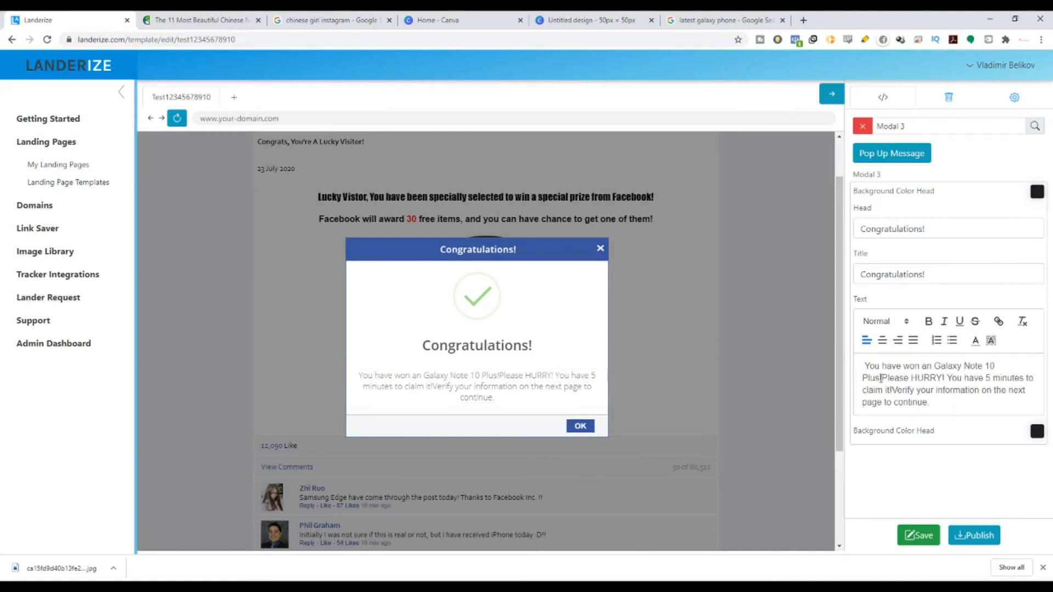
pyautogui.moveTo(879, 378); pyautogui.dragTo(862, 378)
pyautogui.press('BackSpace')
pyautogui.press('BackSpace')
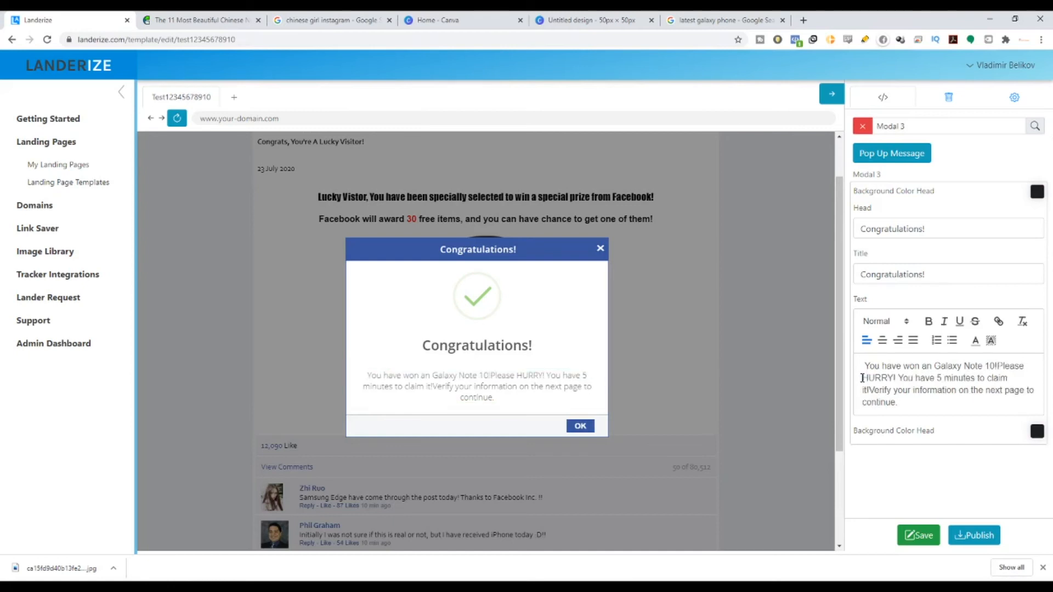
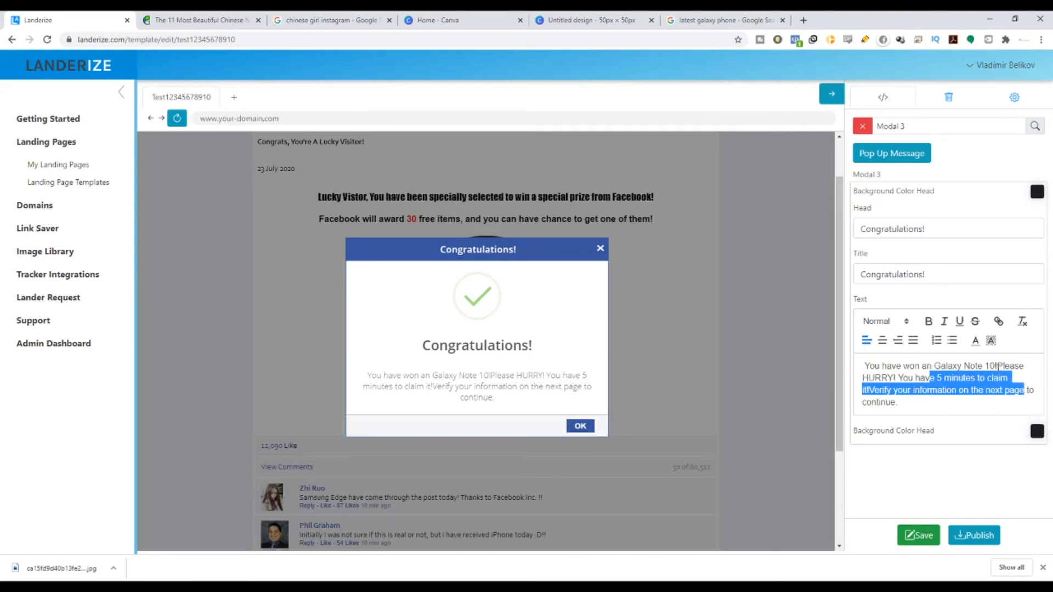
# Step: Add the missing space between '10!' and 'Please', close the Congratulations popup, and edit the spinner wheel images
pyautogui.click(998, 366)
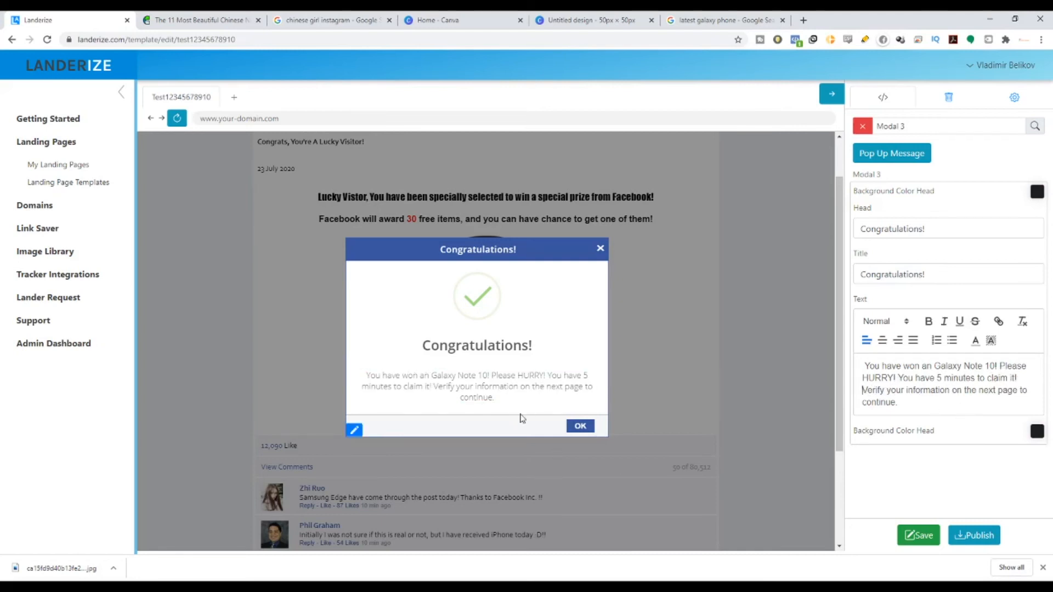
pyautogui.click(601, 250)
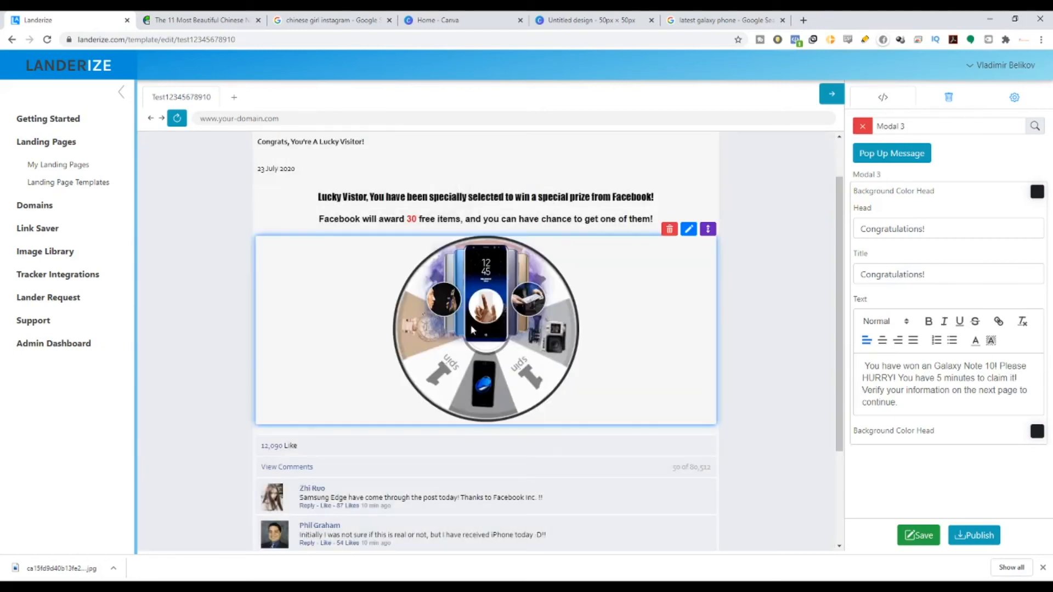
pyautogui.click(688, 228)
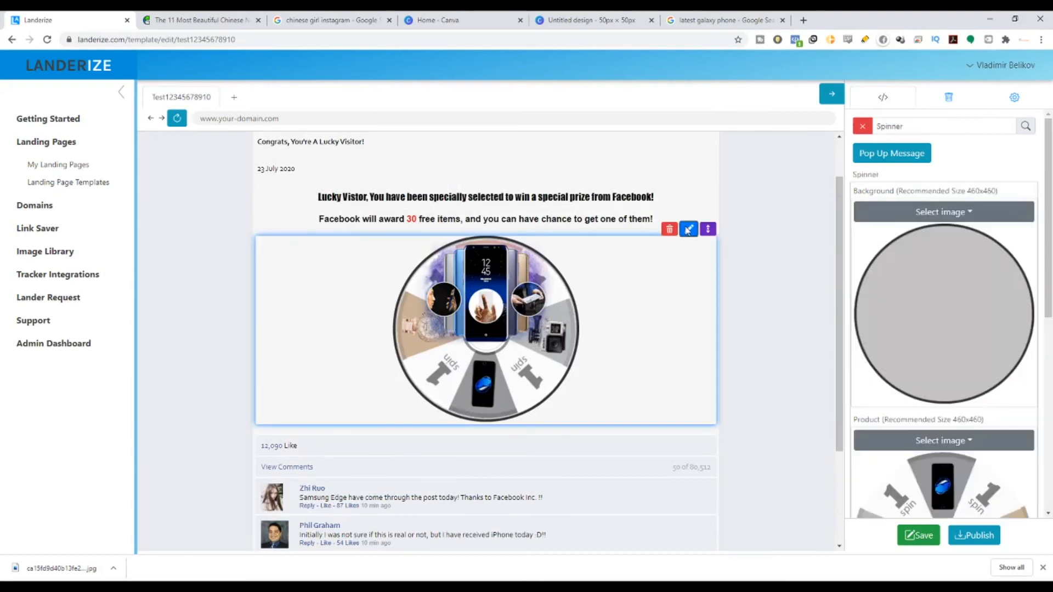
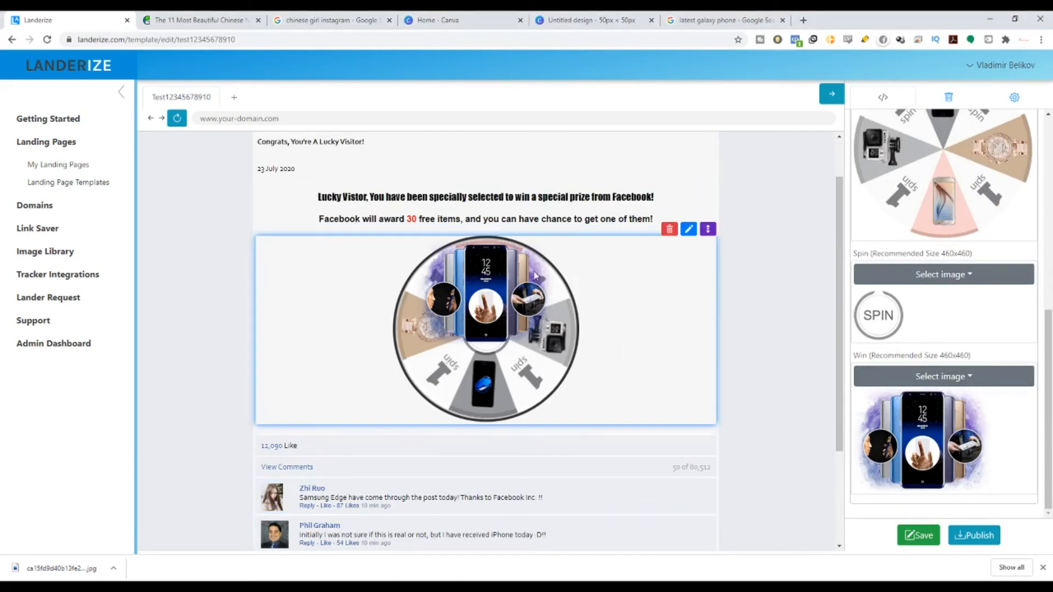
# Step: Show Google image results for 'latest galaxy phone' in its search tab
pyautogui.click(716, 18)
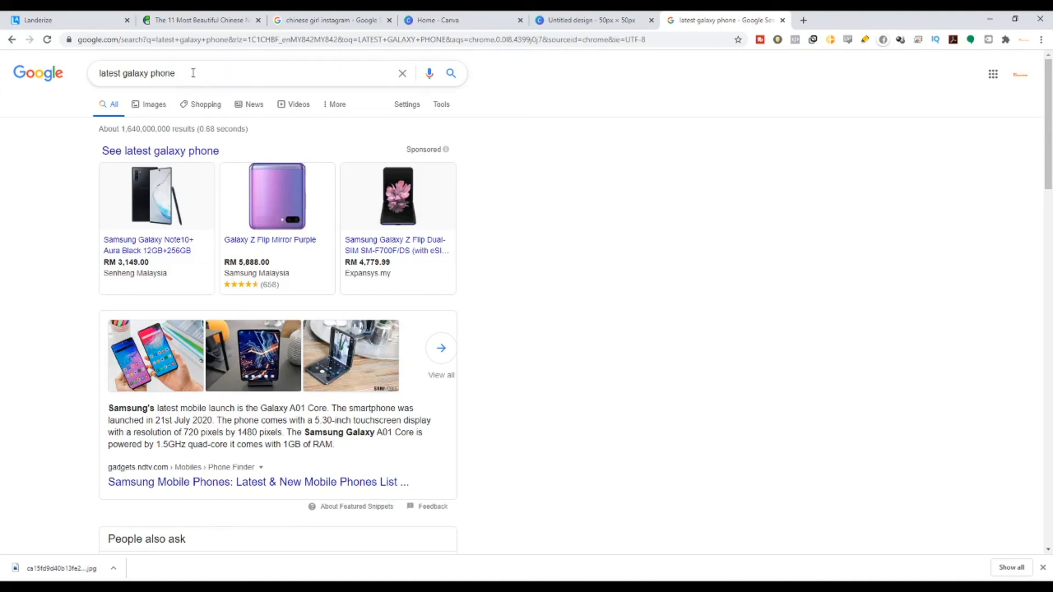
pyautogui.click(187, 107)
pyautogui.click(142, 105)
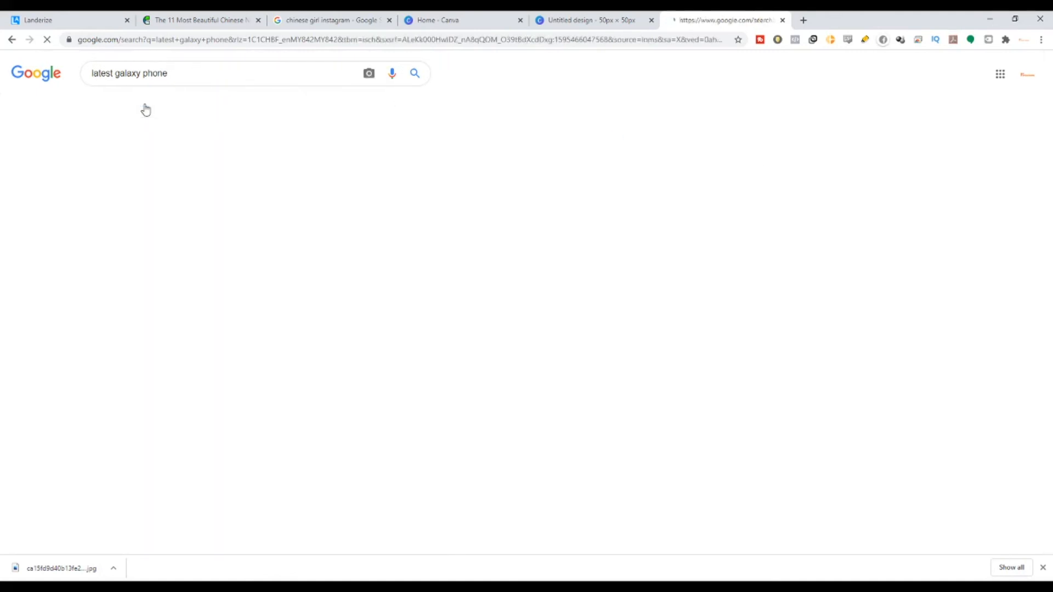
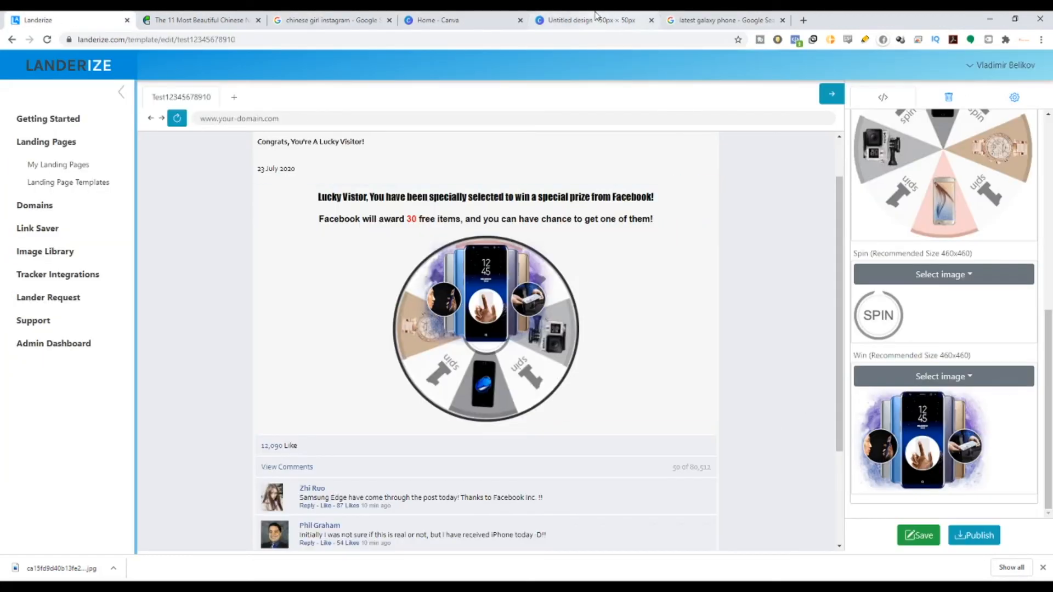
pyautogui.click(929, 529)
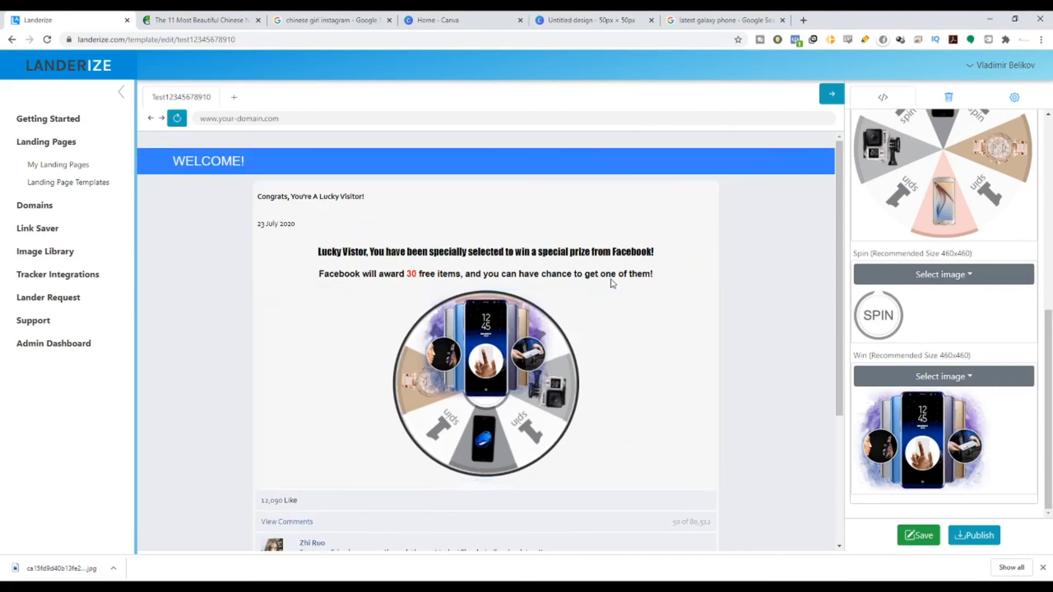
pyautogui.scroll(3, 741, 368)
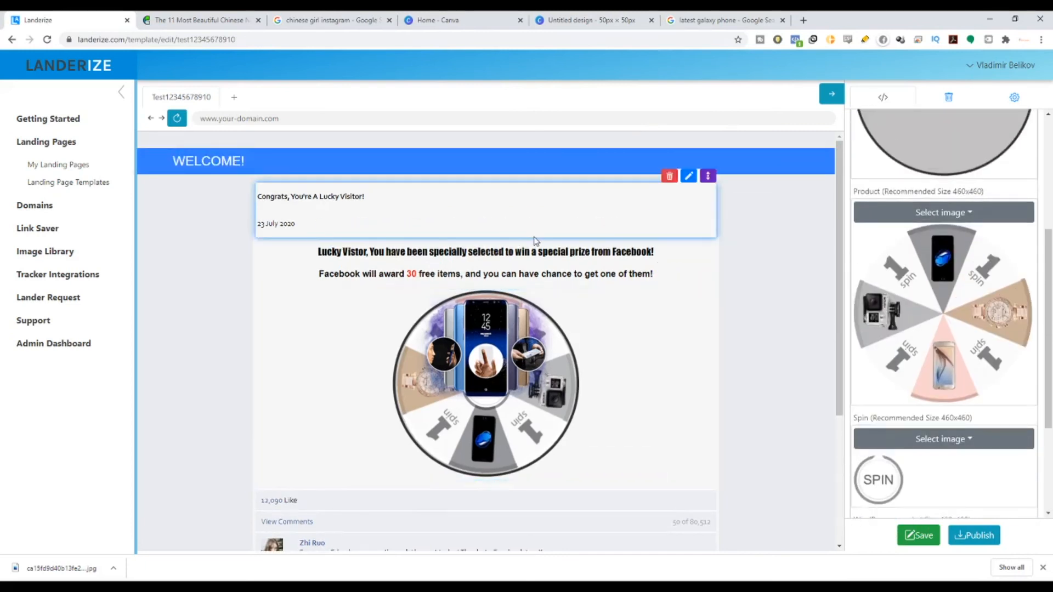
pyautogui.click(1022, 99)
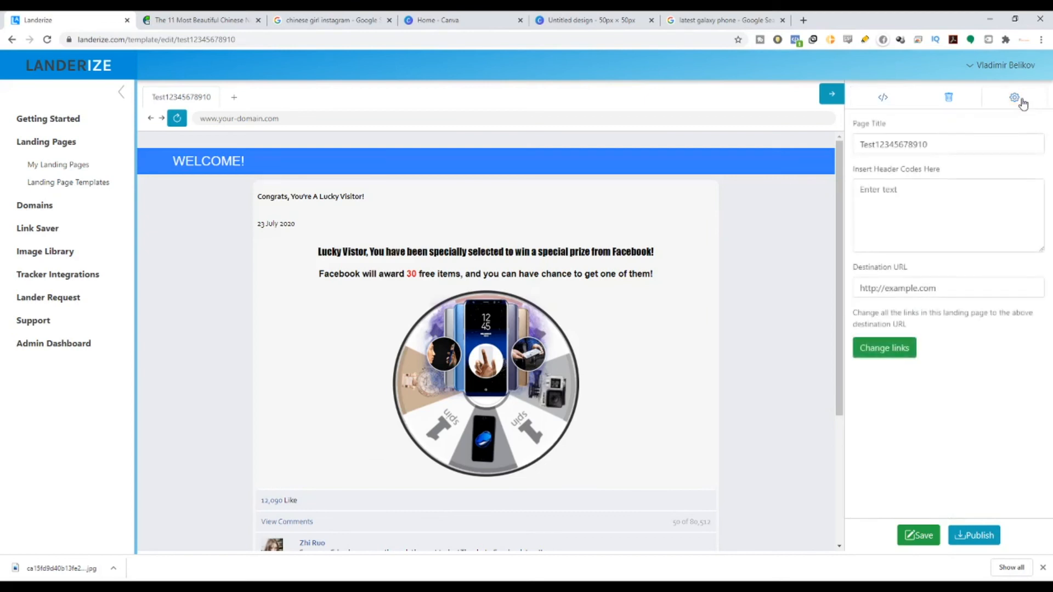
pyautogui.moveTo(955, 147); pyautogui.dragTo(860, 159)
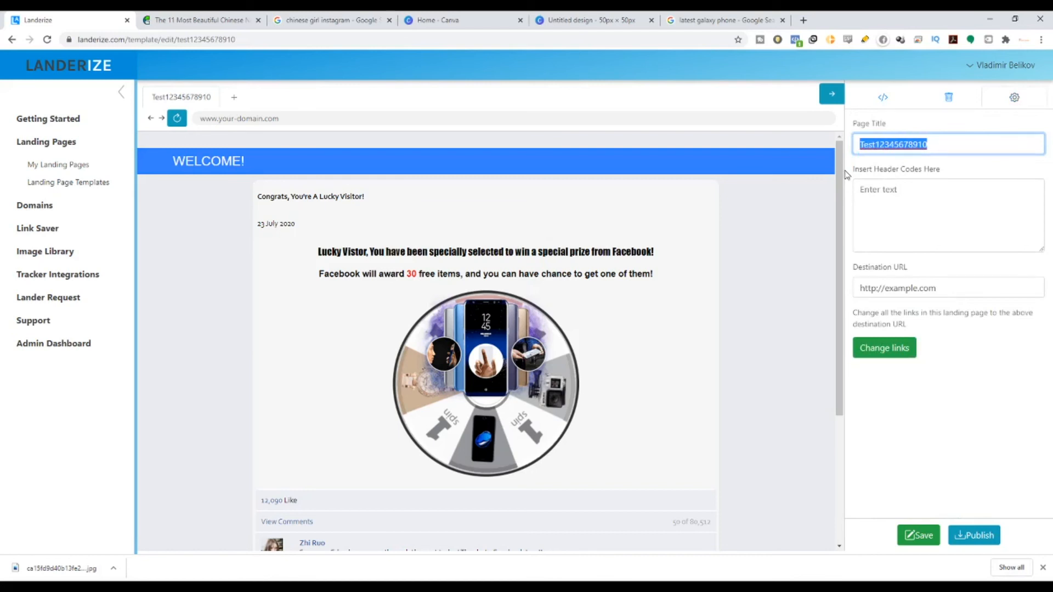
pyautogui.write('Spin a')
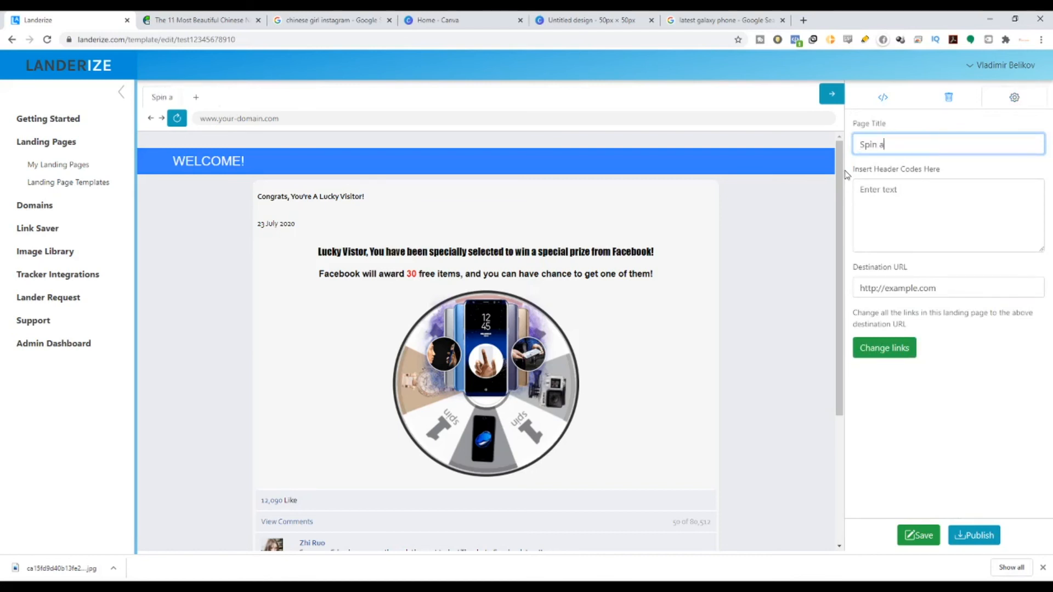
pyautogui.press('BackSpace')
pyautogui.write('& Win Your Phone')
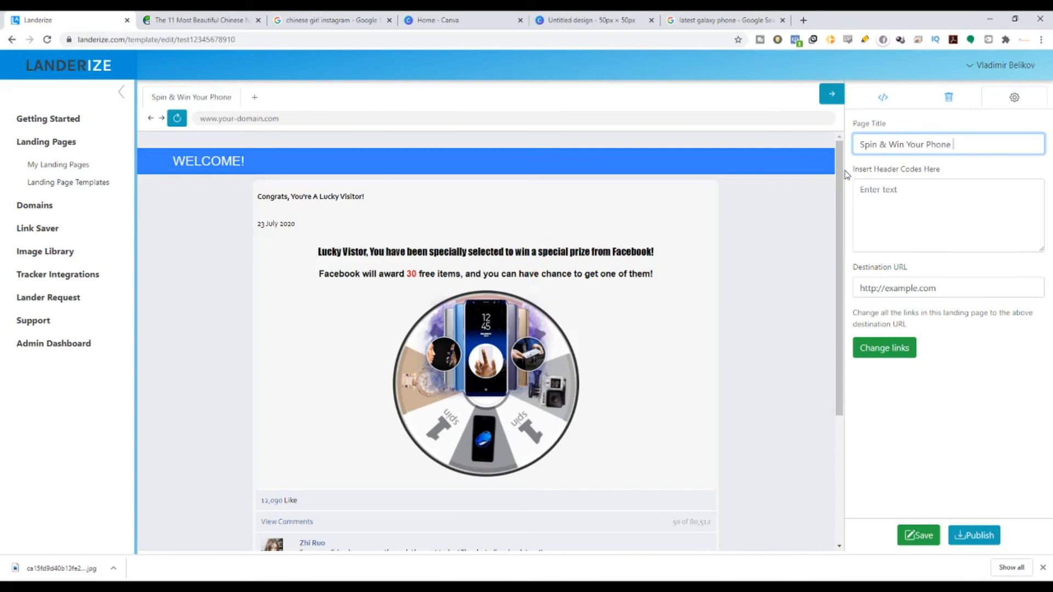
pyautogui.press('BackSpace')
pyautogui.press('BackSpace')
pyautogui.press('BackSpace')
pyautogui.press('BackSpace')
pyautogui.press('BackSpace')
pyautogui.write('Special Prize TOday')
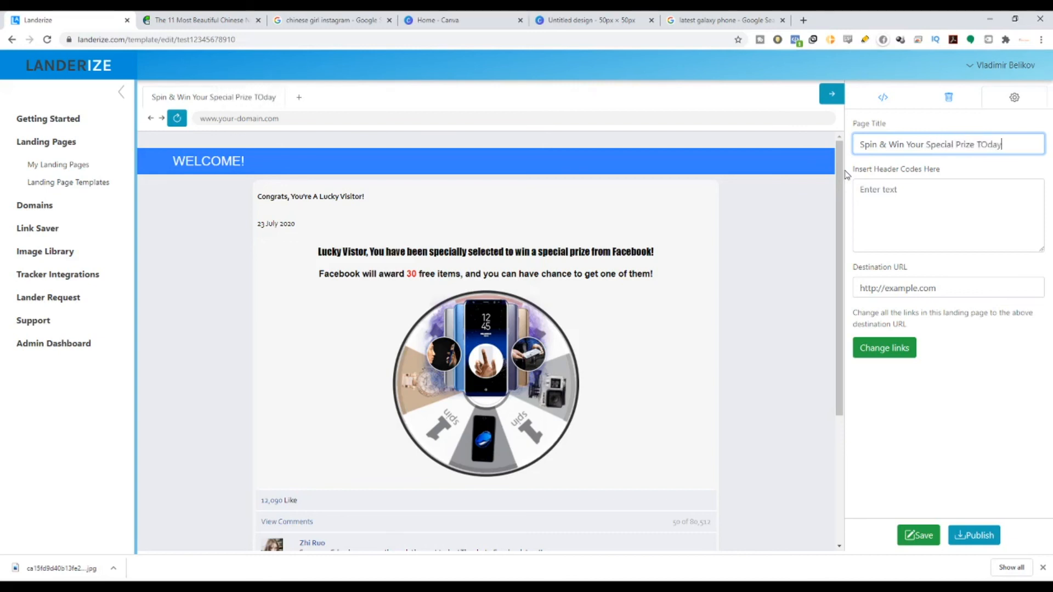
pyautogui.press('BackSpace')
pyautogui.press('BackSpace')
pyautogui.press('BackSpace')
pyautogui.press('BackSpace')
pyautogui.write('ODAY')
pyautogui.press('BackSpace')
pyautogui.press('BackSpace')
pyautogui.press('BackSpace')
pyautogui.press('BackSpace')
pyautogui.write('oday')
pyautogui.moveTo(1008, 287); pyautogui.dragTo(850, 309)
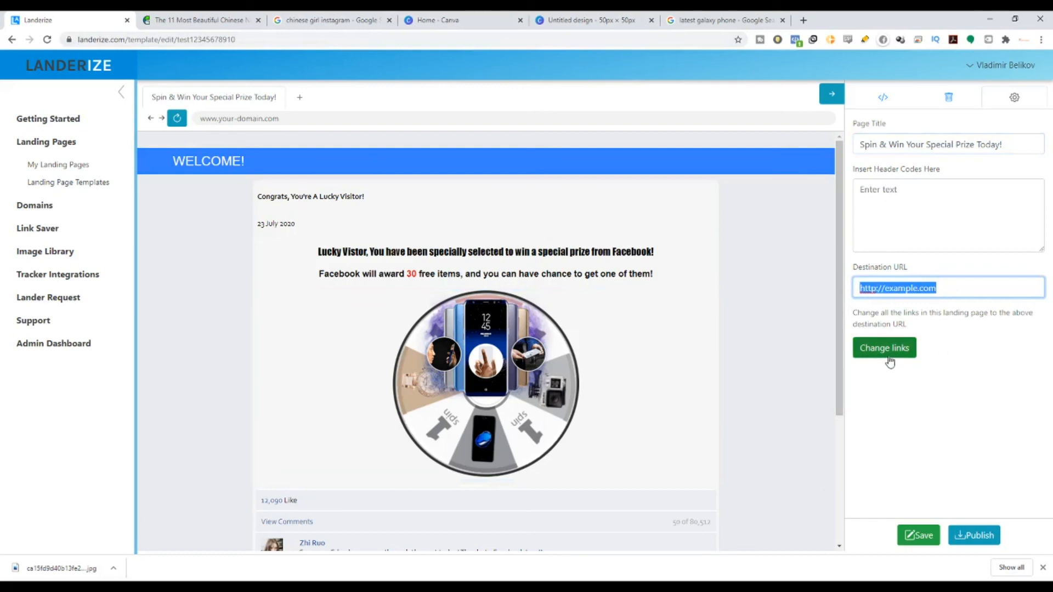
# Step: Publish the page to the dev-landerize domain and select the resulting Amazon S3 URL
pyautogui.click(966, 535)
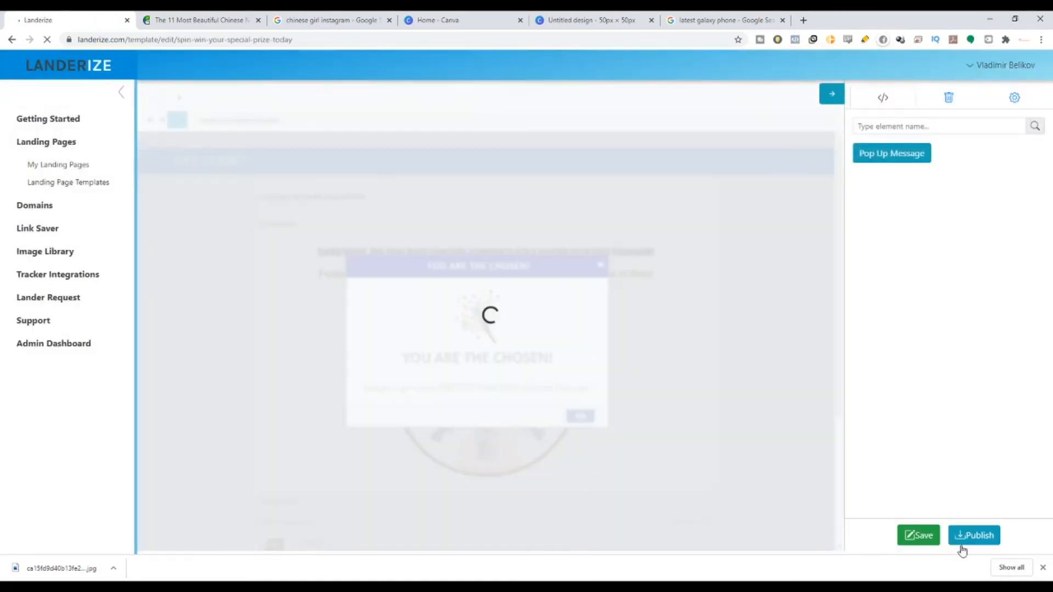
pyautogui.click(965, 539)
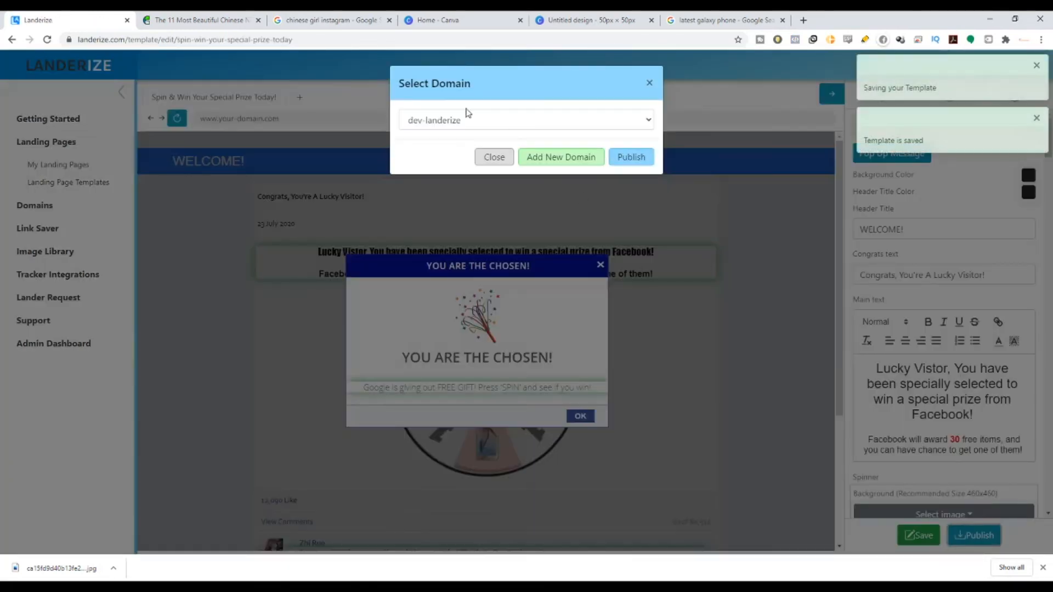
pyautogui.moveTo(401, 80); pyautogui.dragTo(463, 81)
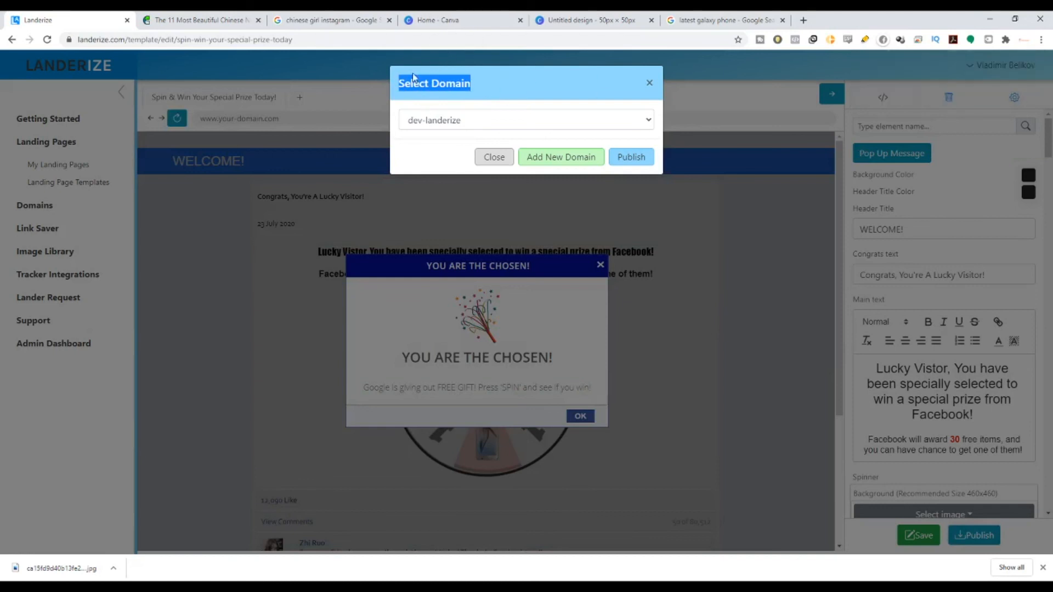
pyautogui.click(640, 130)
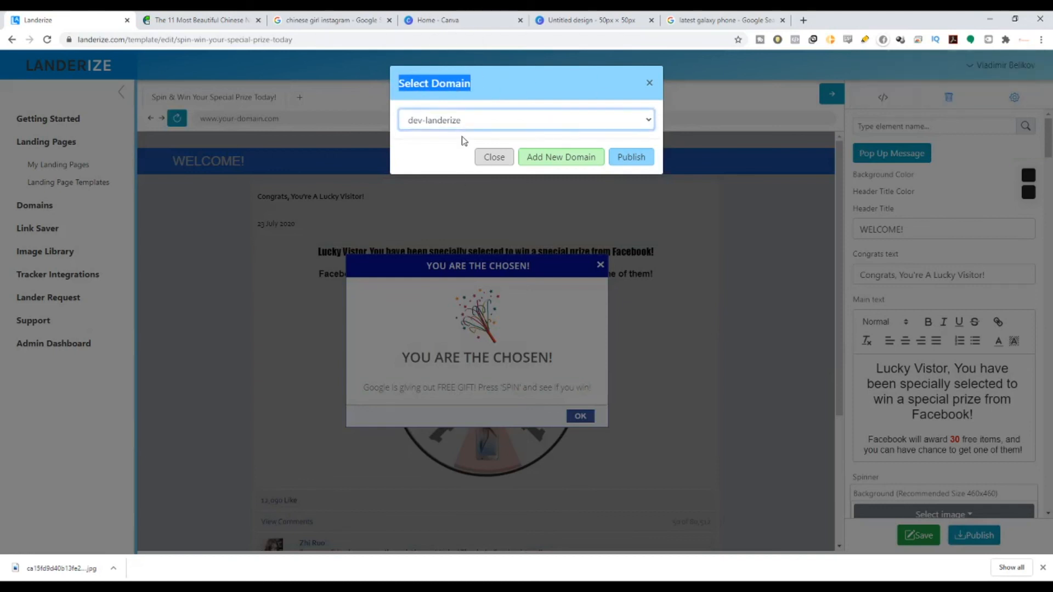
pyautogui.click(629, 158)
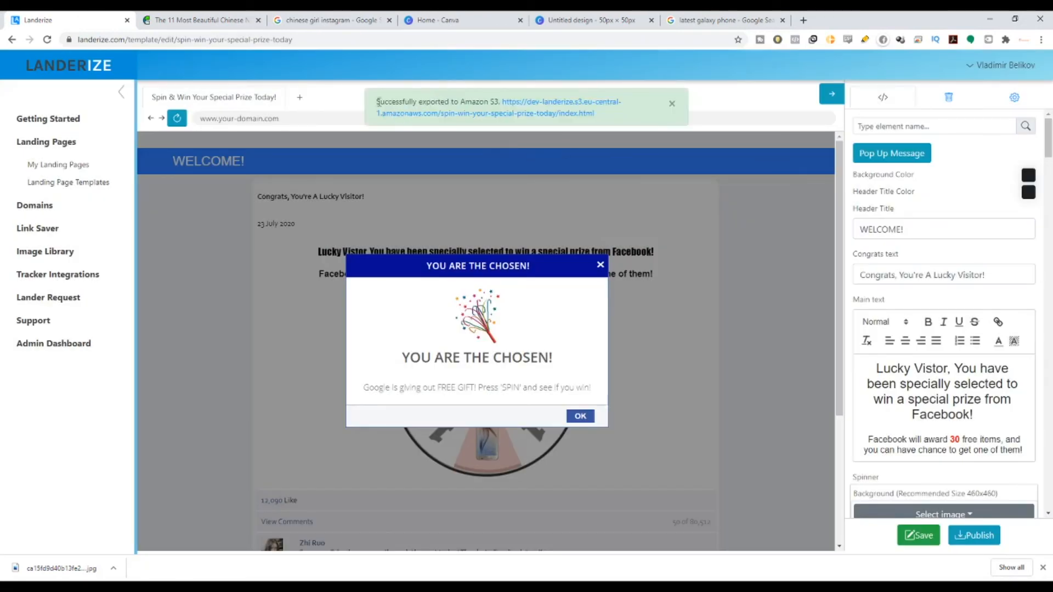
pyautogui.moveTo(376, 102); pyautogui.dragTo(615, 126)
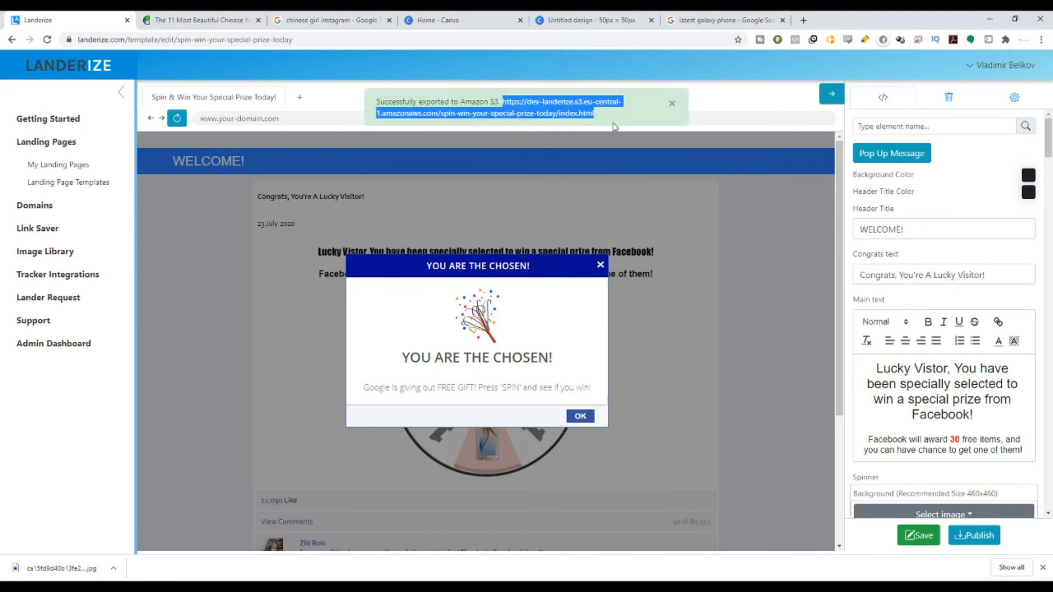